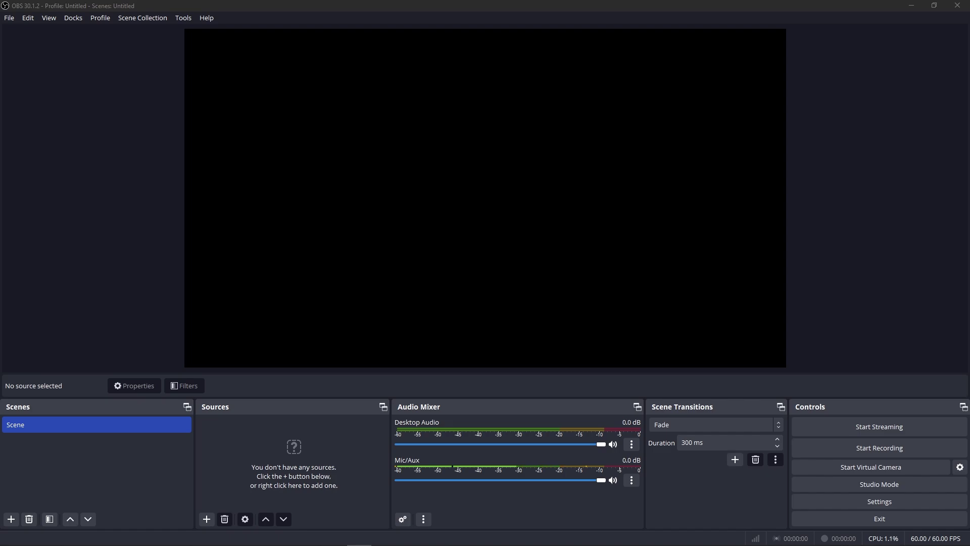
Browse the Loose Assets and Scoreboards folders, then open the Mockups folder in Deliverables
left_click_drag(337, 57, 575, 74)
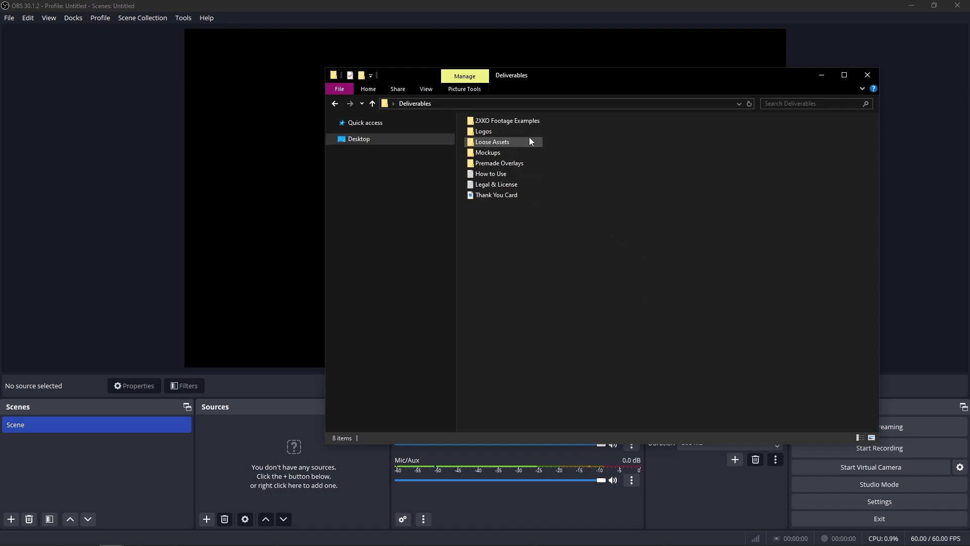
double_click(502, 142)
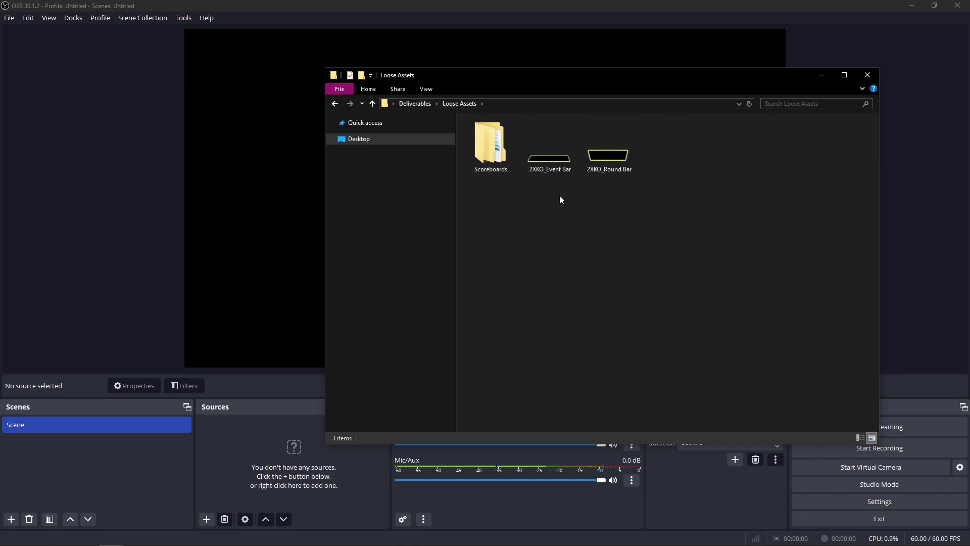
double_click(506, 159)
double_click(500, 134)
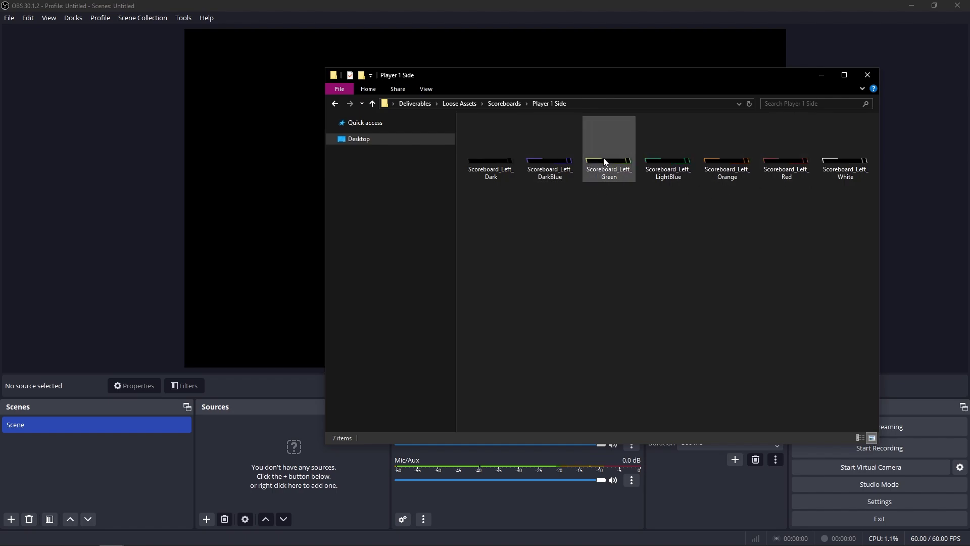
left_click(462, 104)
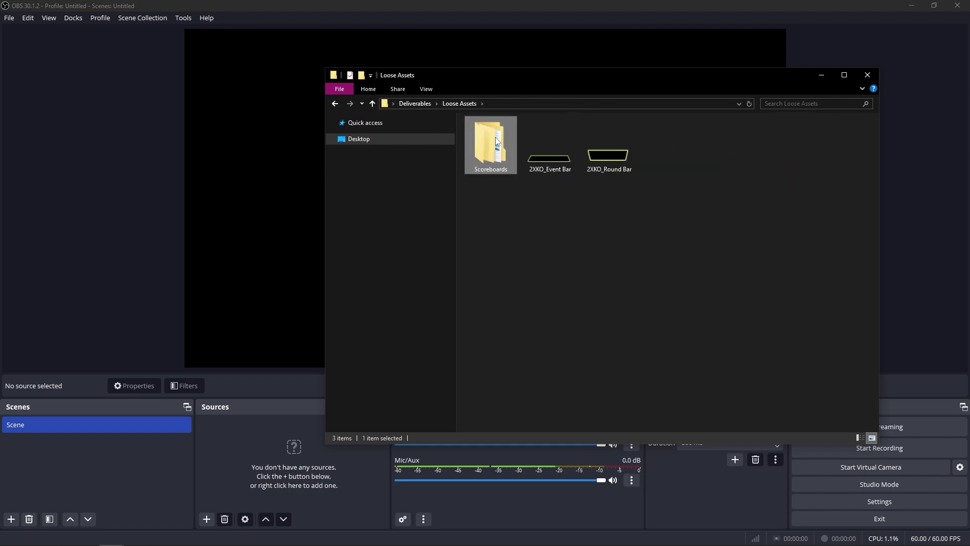
left_click(415, 104)
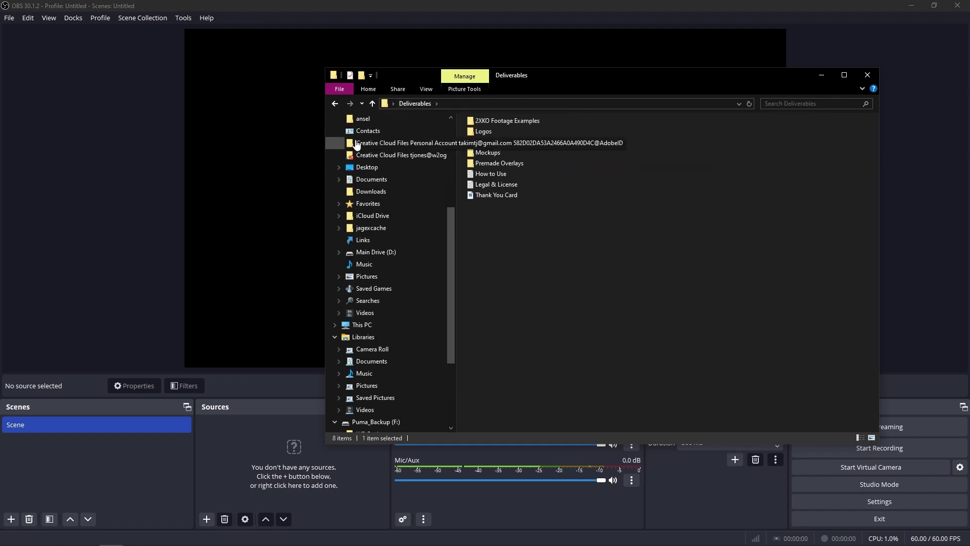
double_click(498, 153)
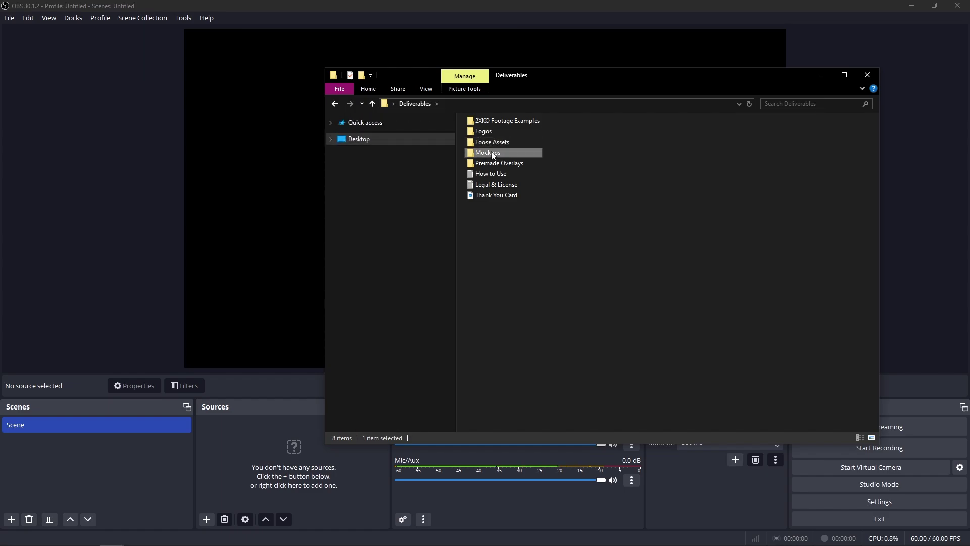
double_click(497, 150)
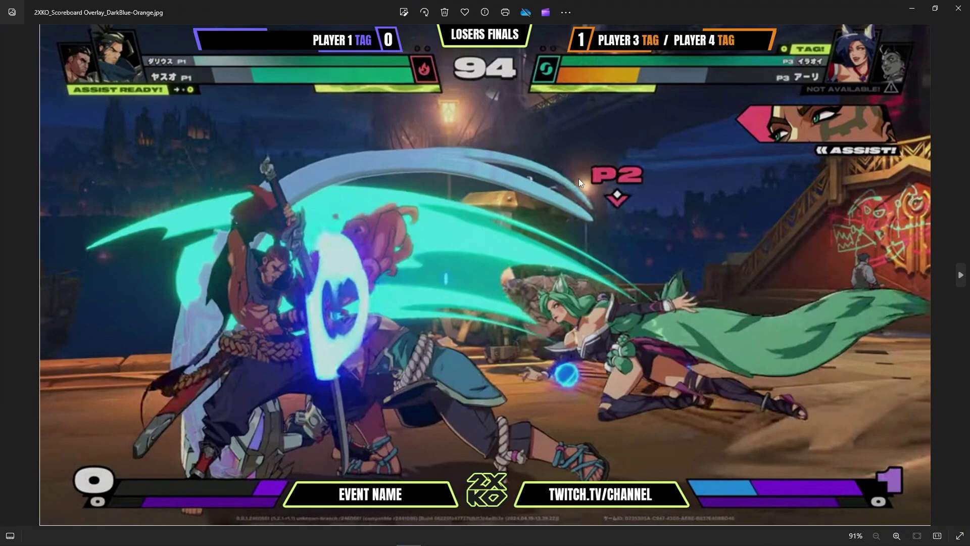
key("Right")
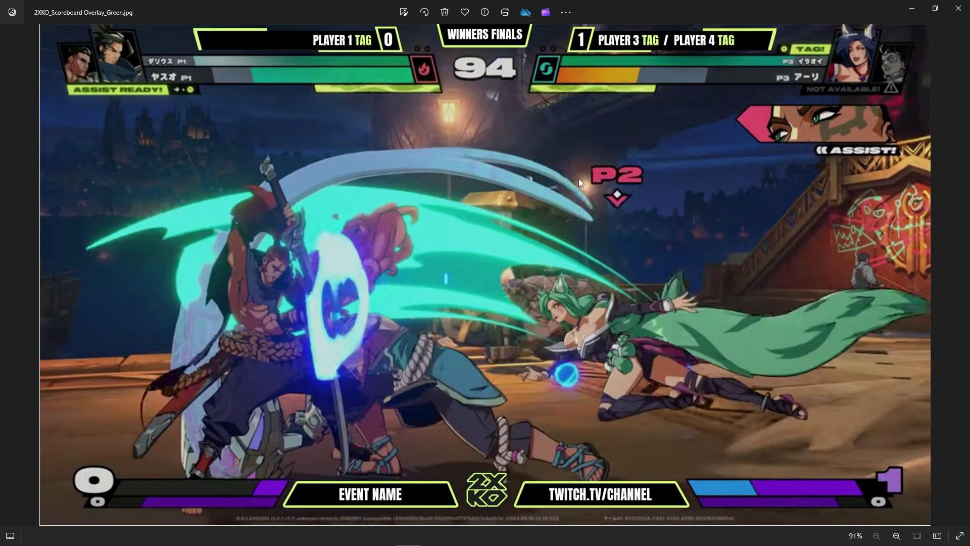
key("Right")
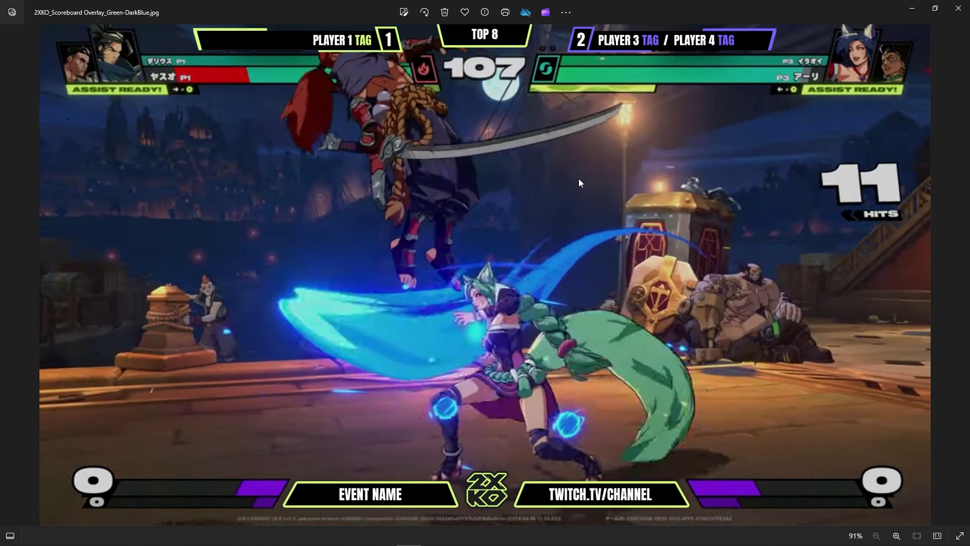
key("Right")
key("Right")
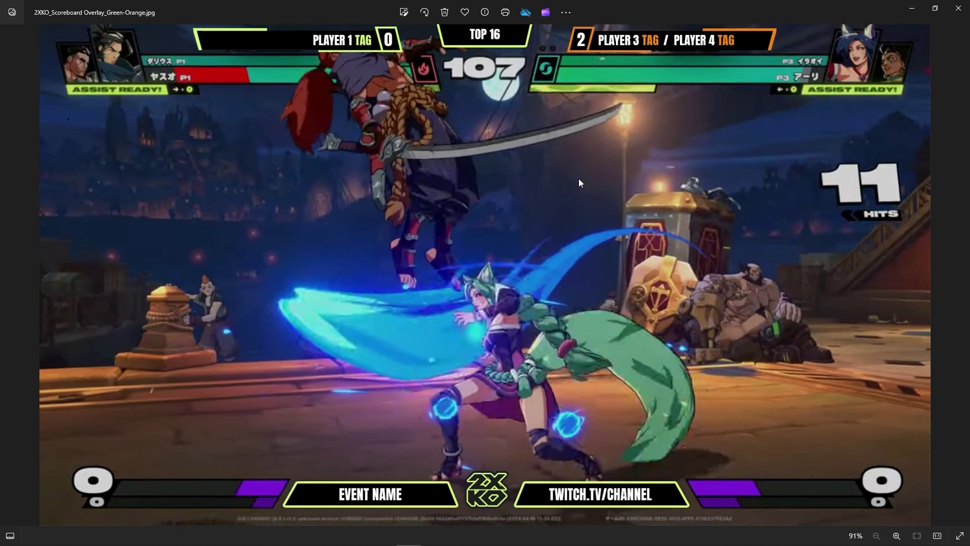
key("Right")
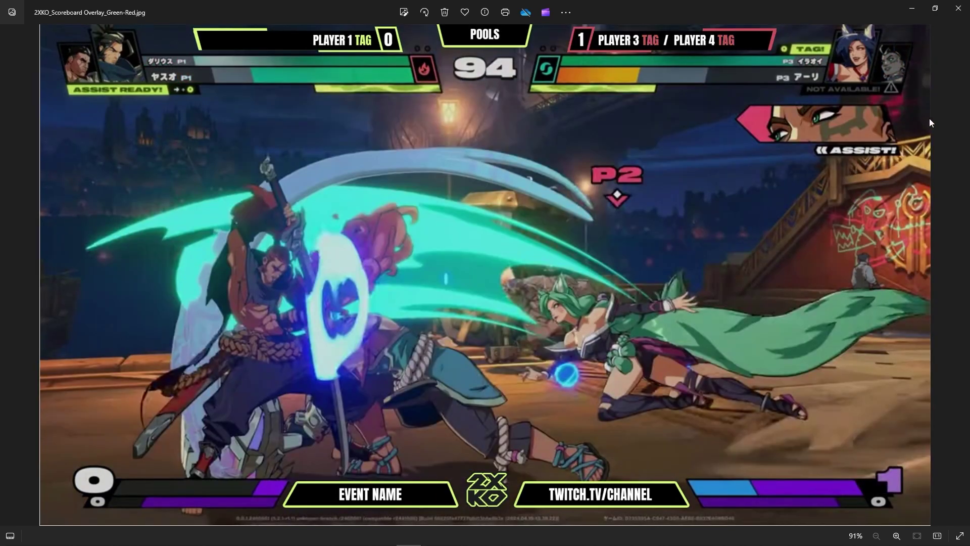
left_click(958, 8)
Return to Deliverables and open the Premade Overlays folder
left_click(513, 138)
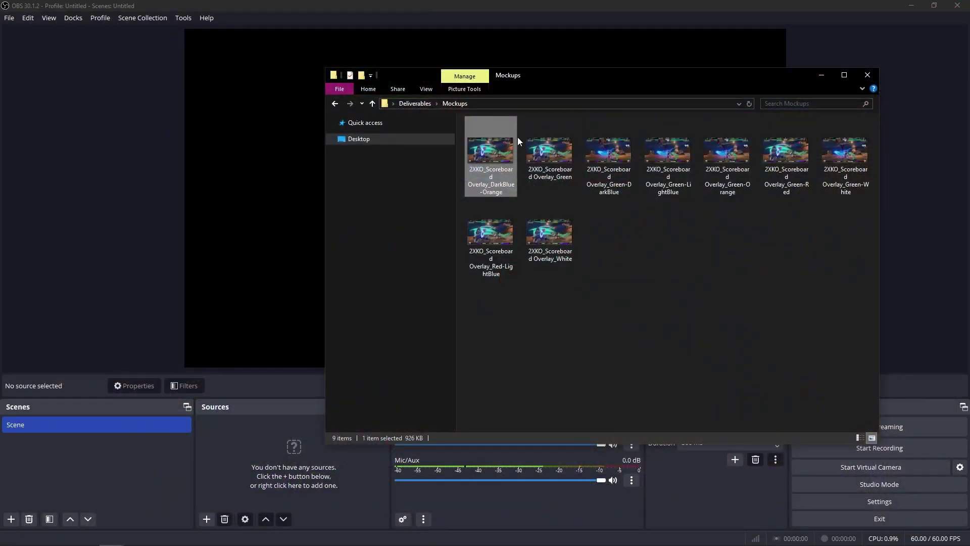
left_click(425, 104)
left_click(503, 166)
double_click(502, 165)
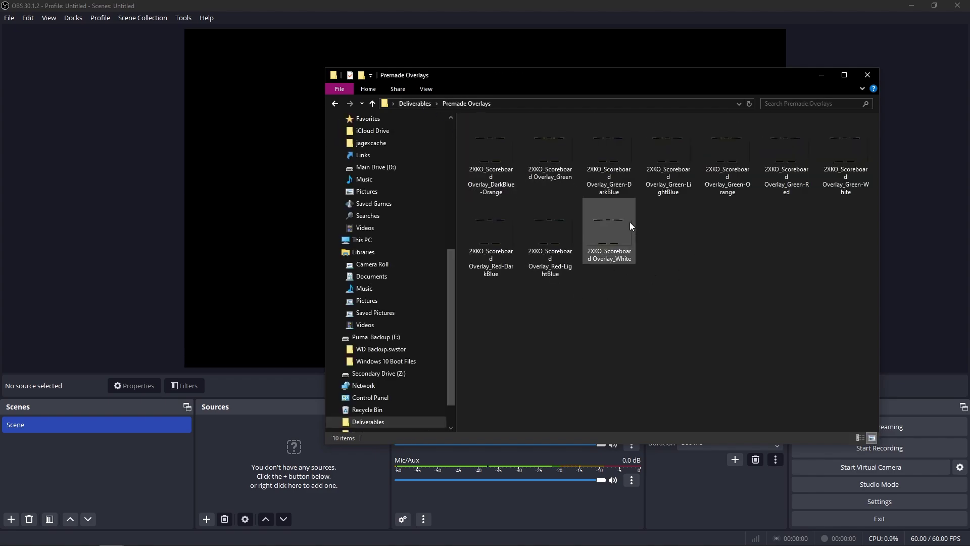
View the DarkBlue-Orange overlay and step through the Green, Green-Red, Green-White, Red-DarkBlue and Red-LightBlue variants
double_click(501, 153)
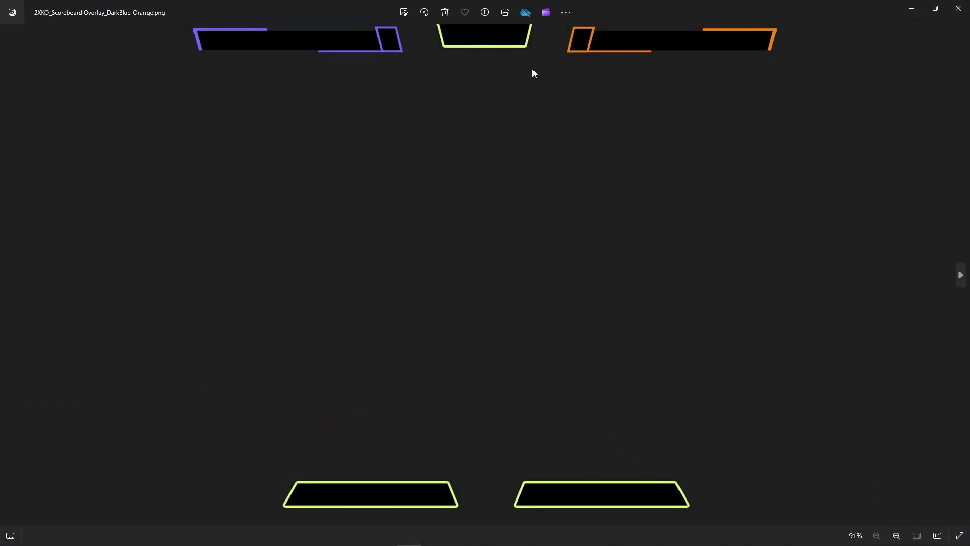
key("Right")
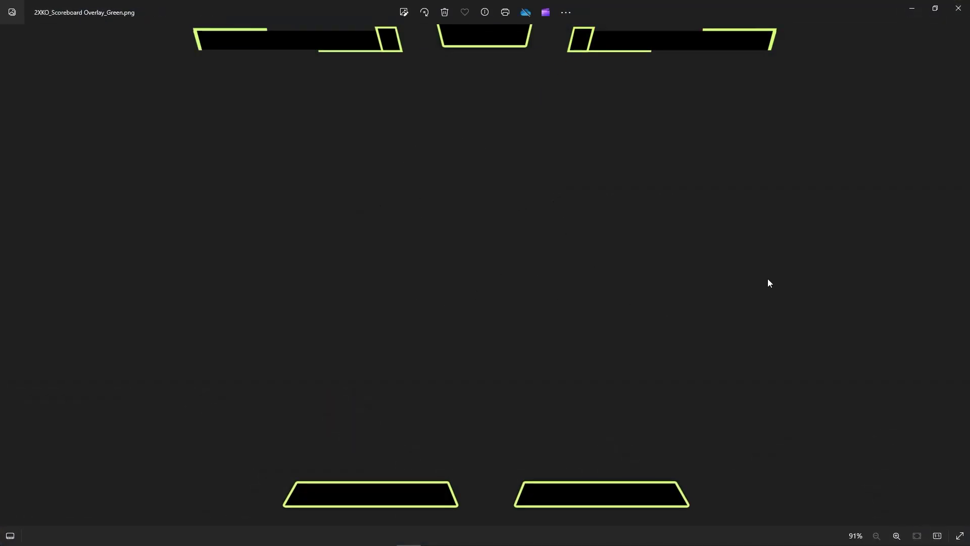
key("Right")
key("Right")
key("Right")
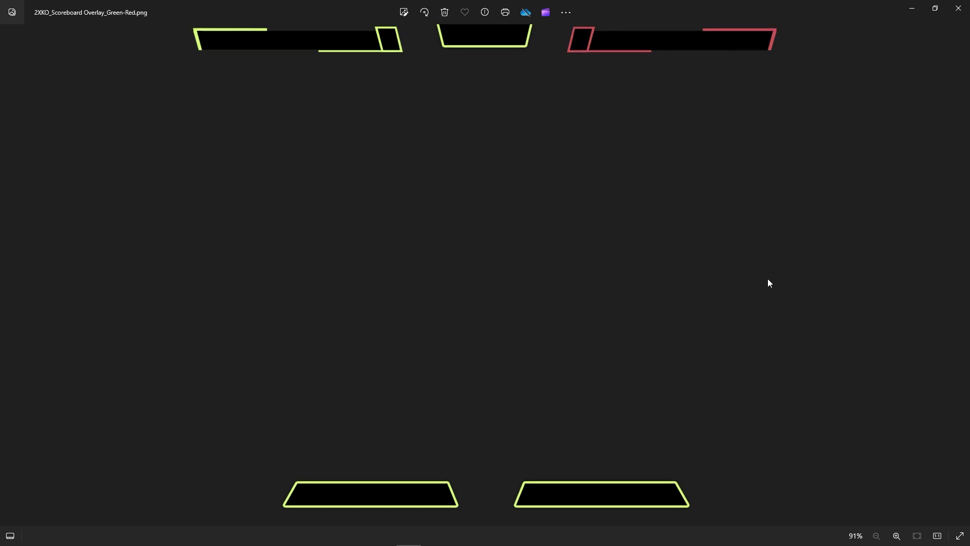
key("Right")
key("Right")
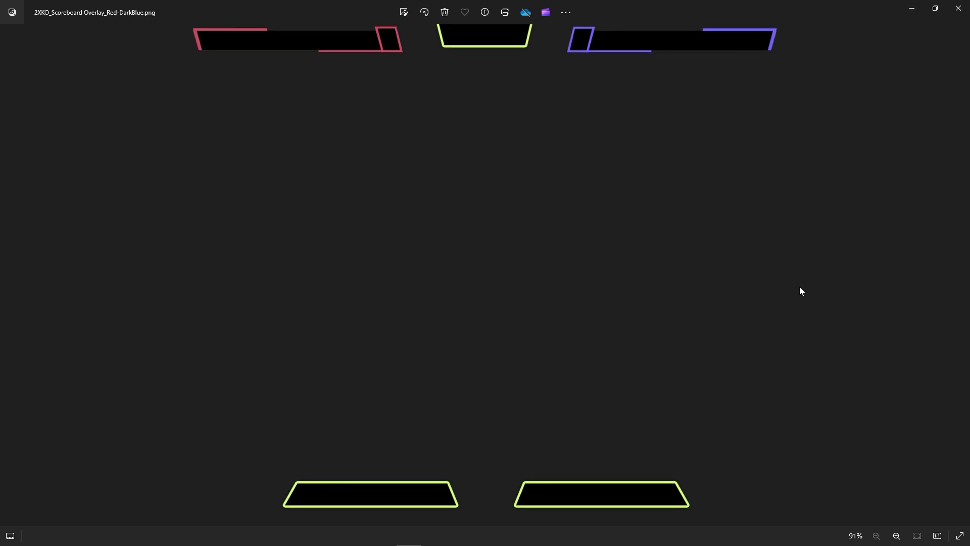
key("Right")
key("Right")
key("Left")
key("Right")
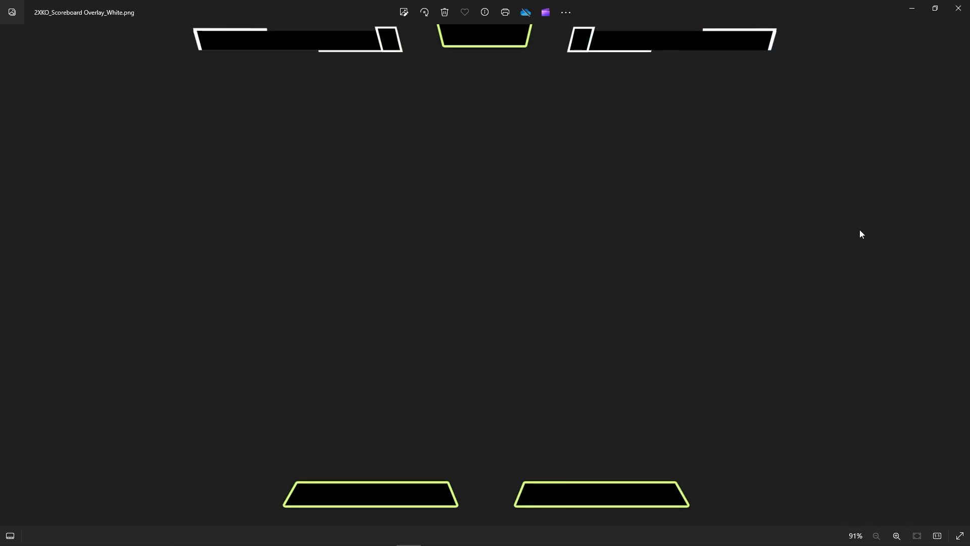
Close the photo viewer, look over Legal & License and Thank You Card, then move Explorer aside
left_click(958, 9)
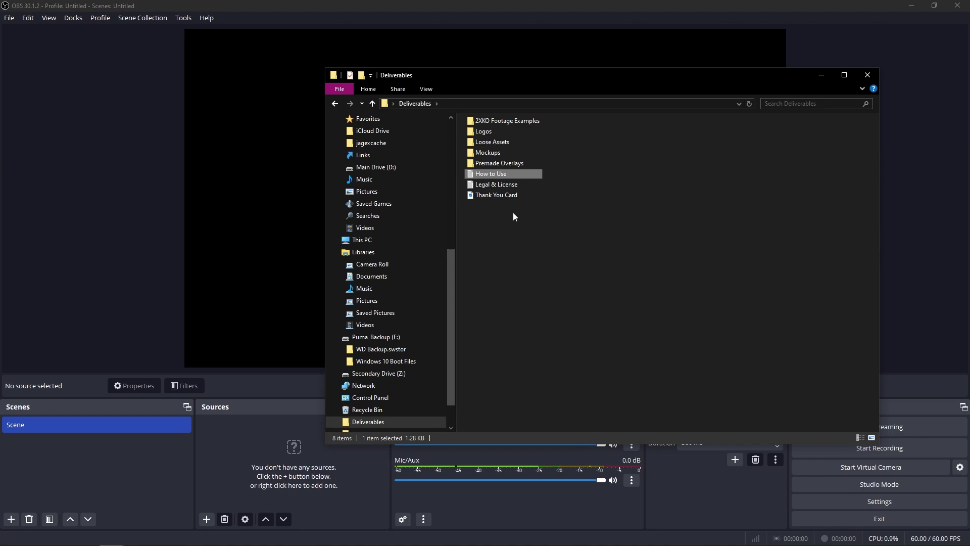
left_click(496, 186)
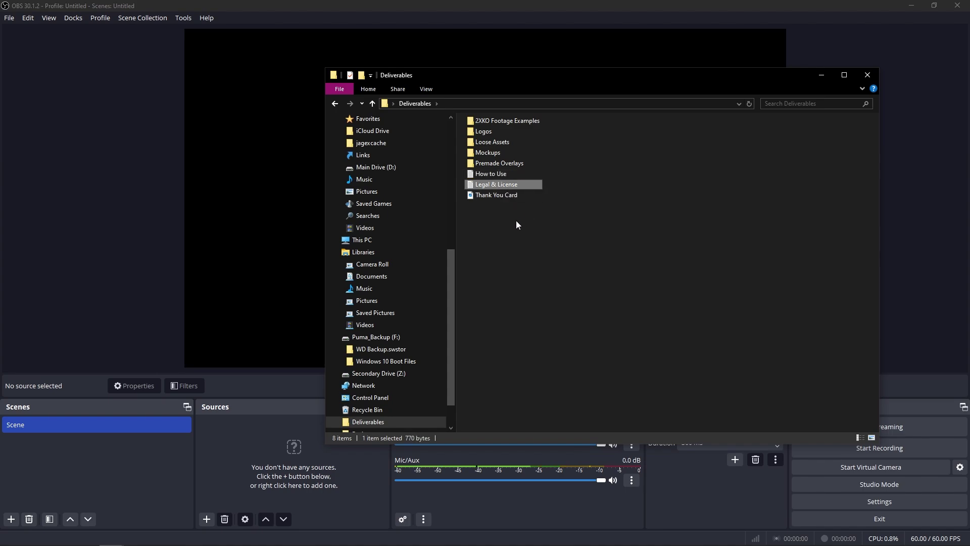
left_click(503, 198)
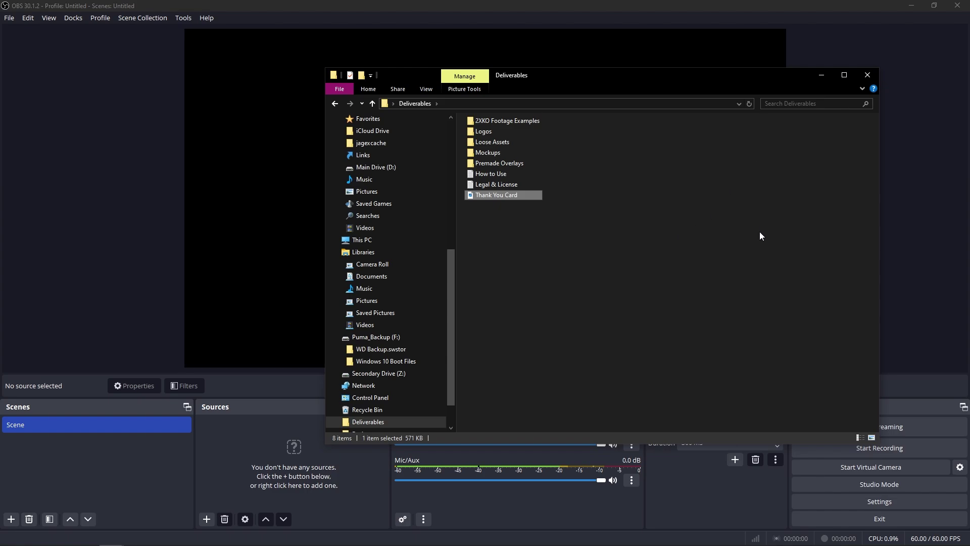
left_click(541, 242)
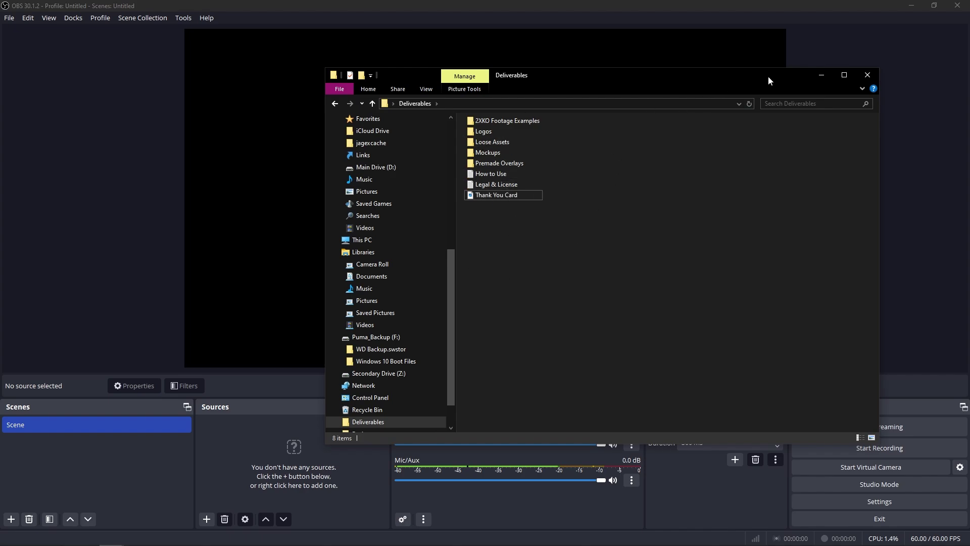
left_click_drag(772, 77, 0, 111)
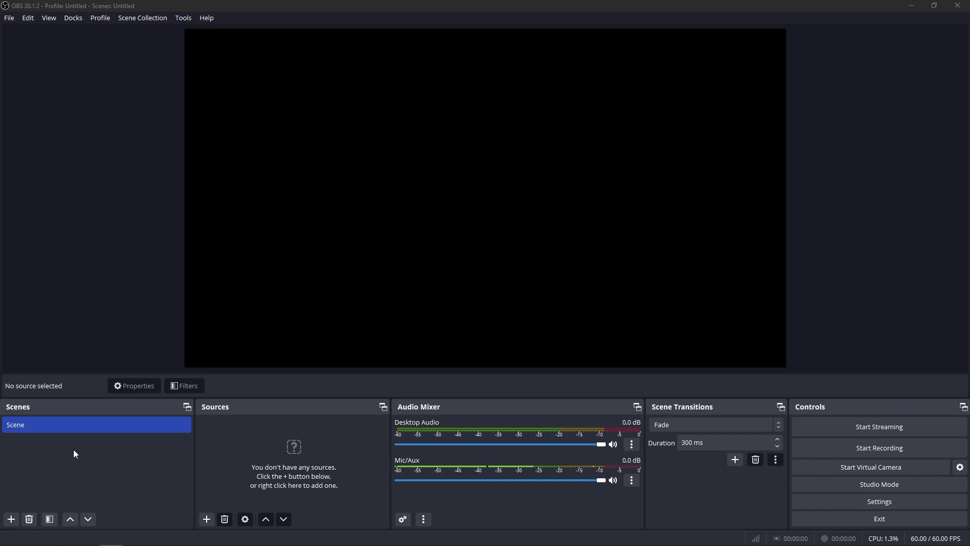
Add a scene named '2XKO Ingame Overlay' and widen the Sources dock
left_click(11, 518)
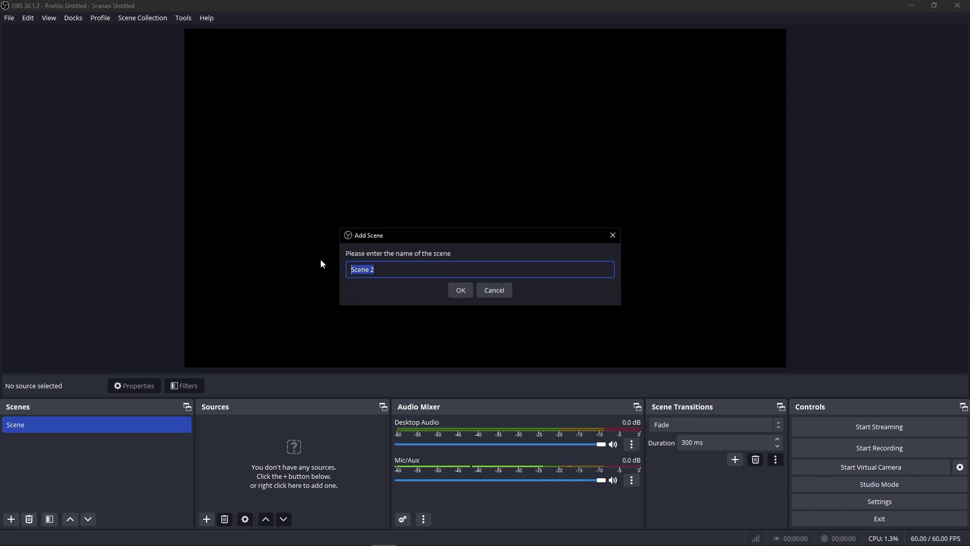
type("2XKO Ingame Overlay")
key("Return")
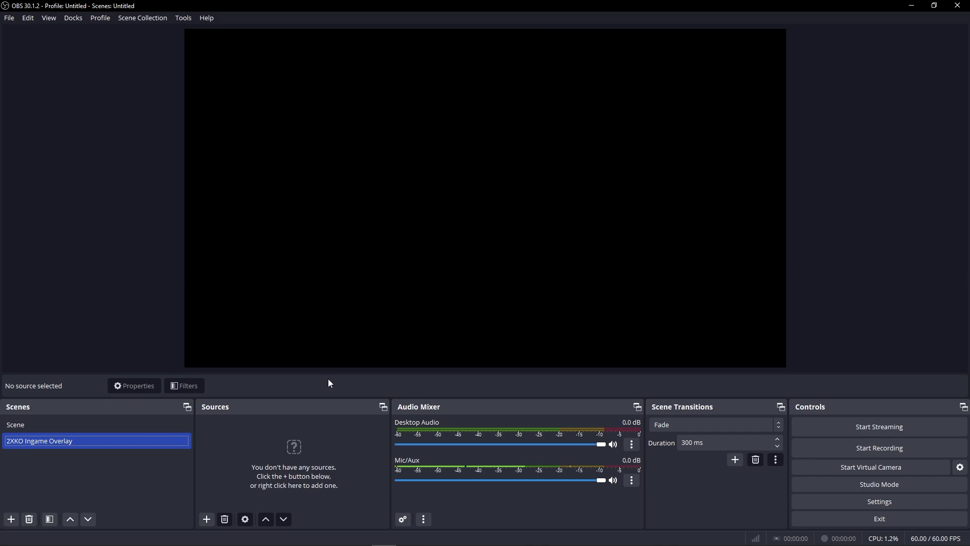
left_click_drag(390, 420, 507, 409)
Add an image source 'Scoreboard Overlay' loading Premade Overlays/2XKO_Scoreboard Overlay_Green-DarkBlue.png
left_click(207, 519)
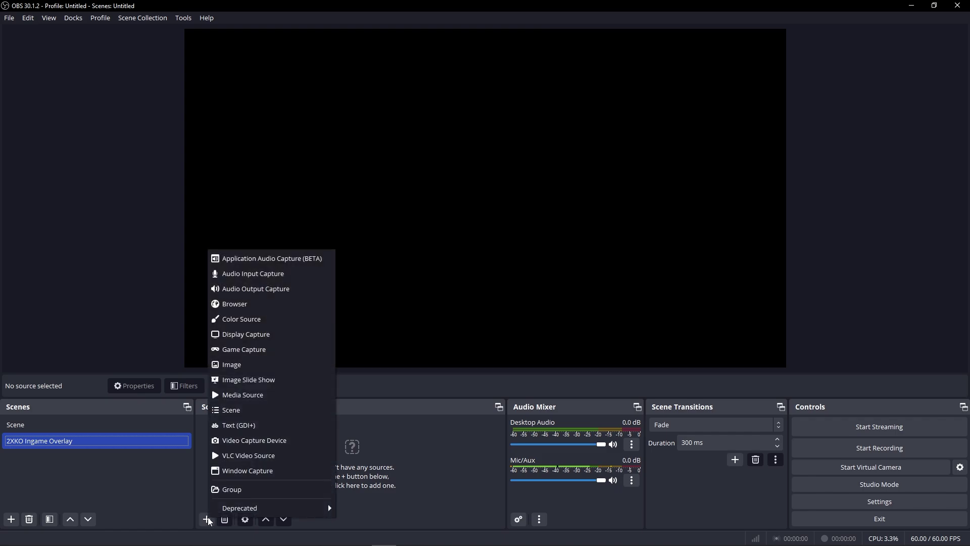
left_click(242, 365)
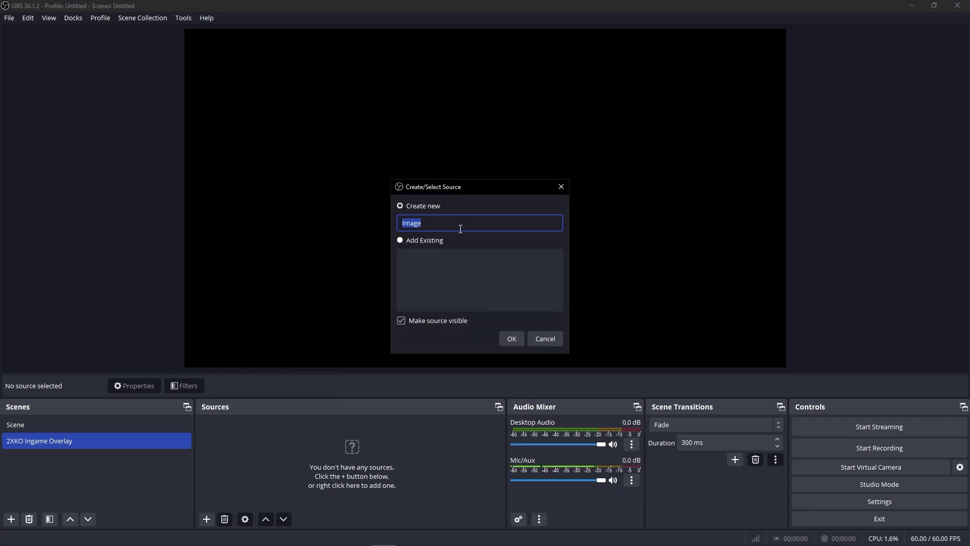
type("Scoreboard Overlay")
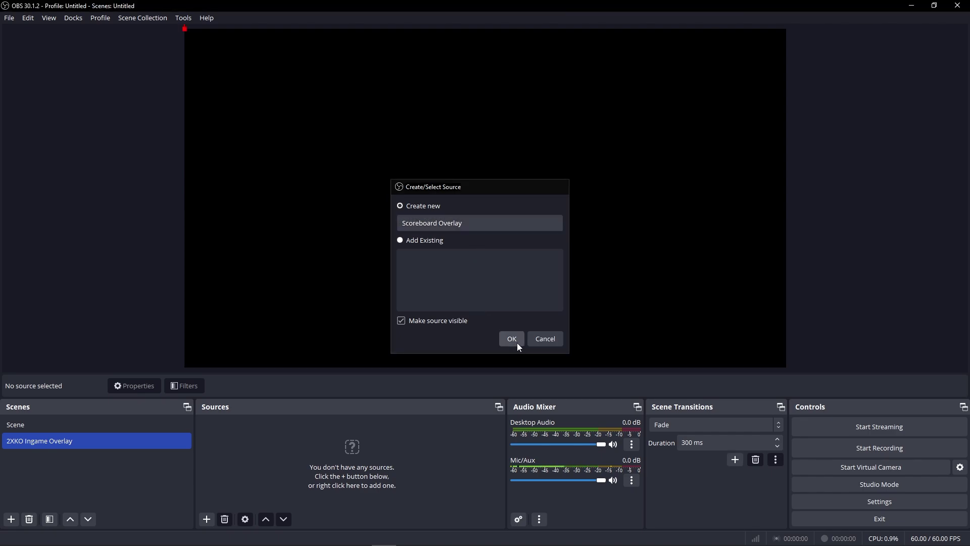
left_click(512, 339)
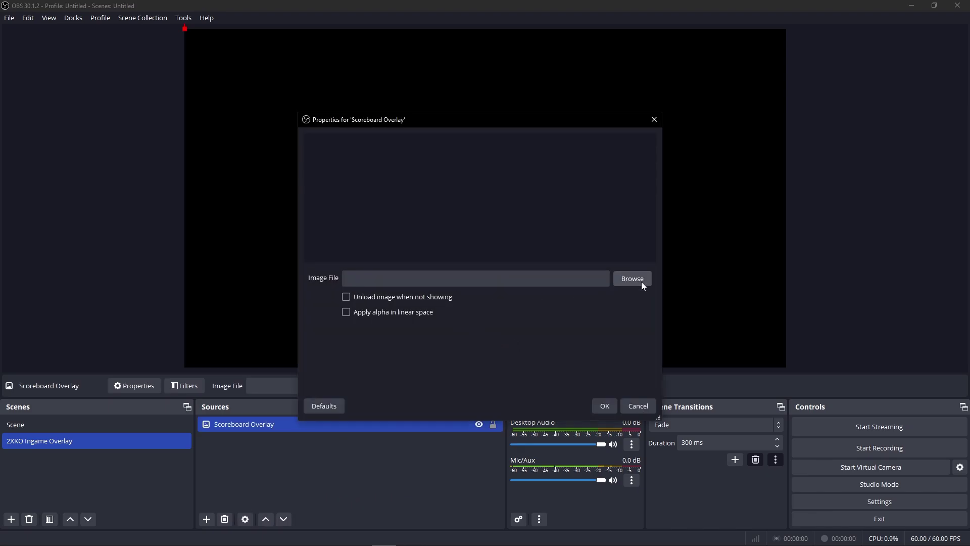
left_click(638, 278)
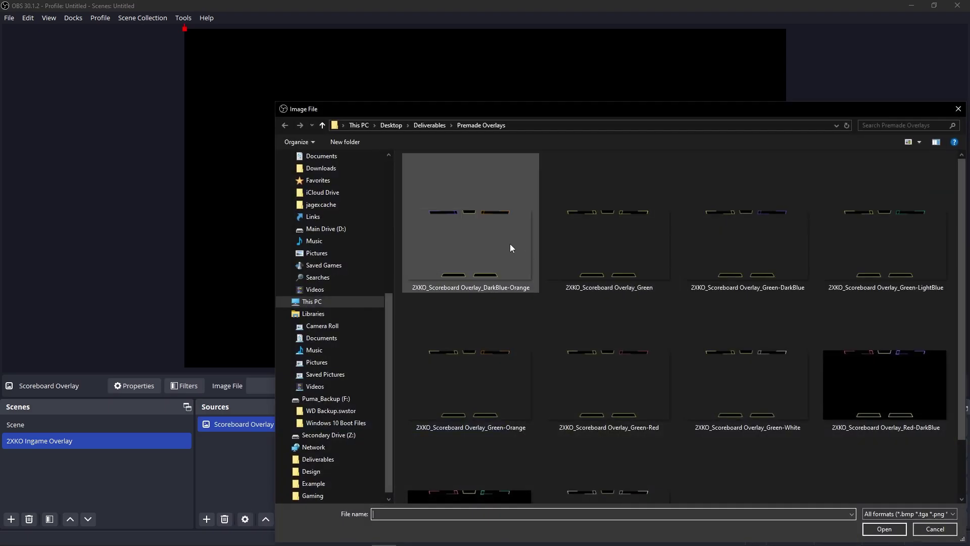
left_click(429, 125)
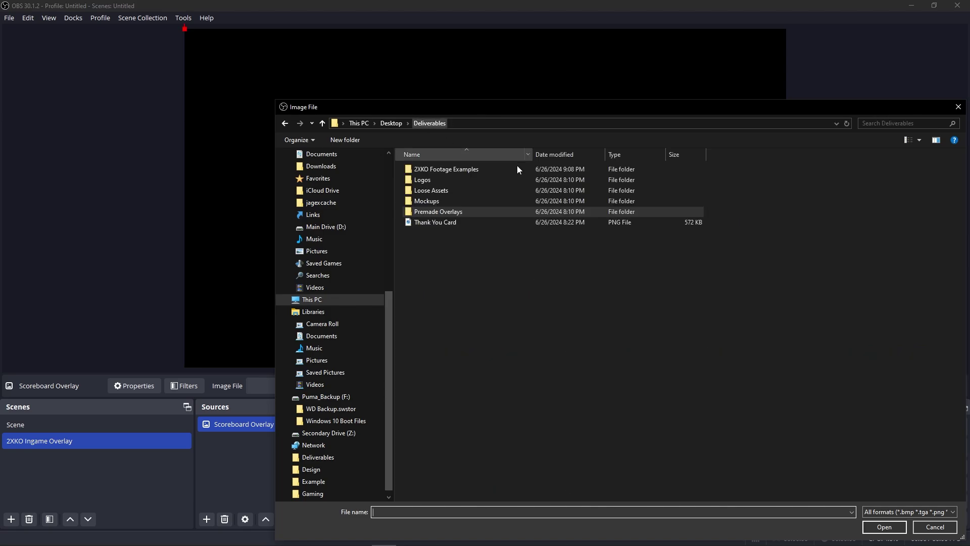
double_click(436, 211)
scroll(754, 353, "down", 2)
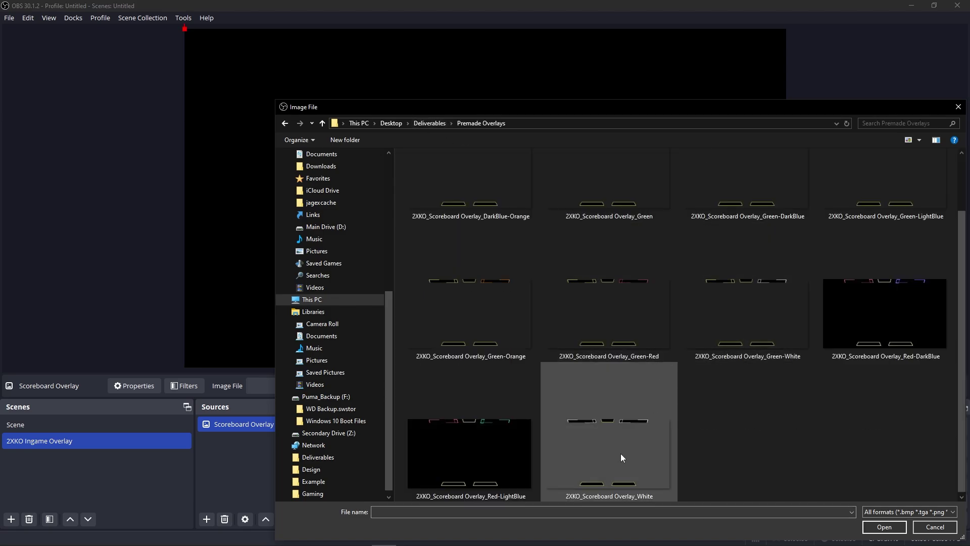
scroll(641, 420, "up", 2)
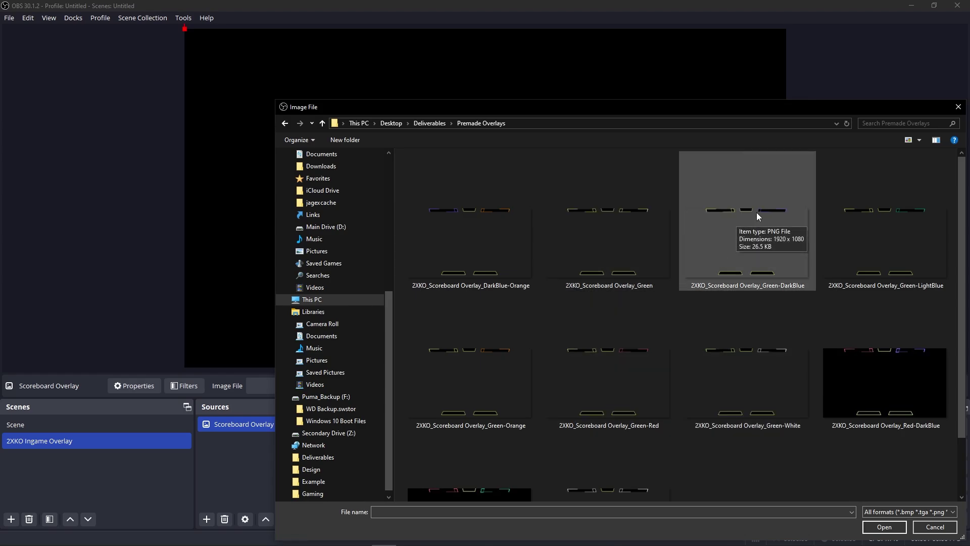
double_click(718, 229)
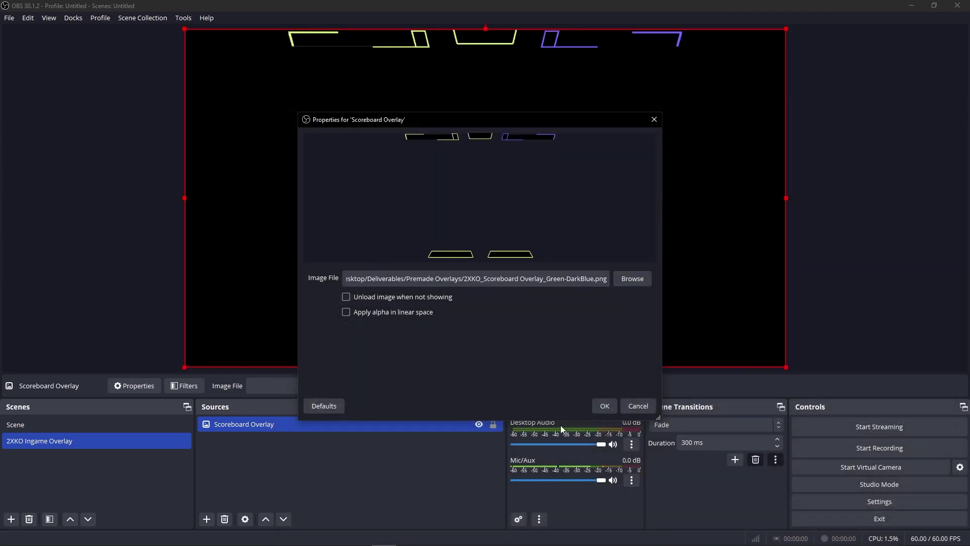
left_click(613, 406)
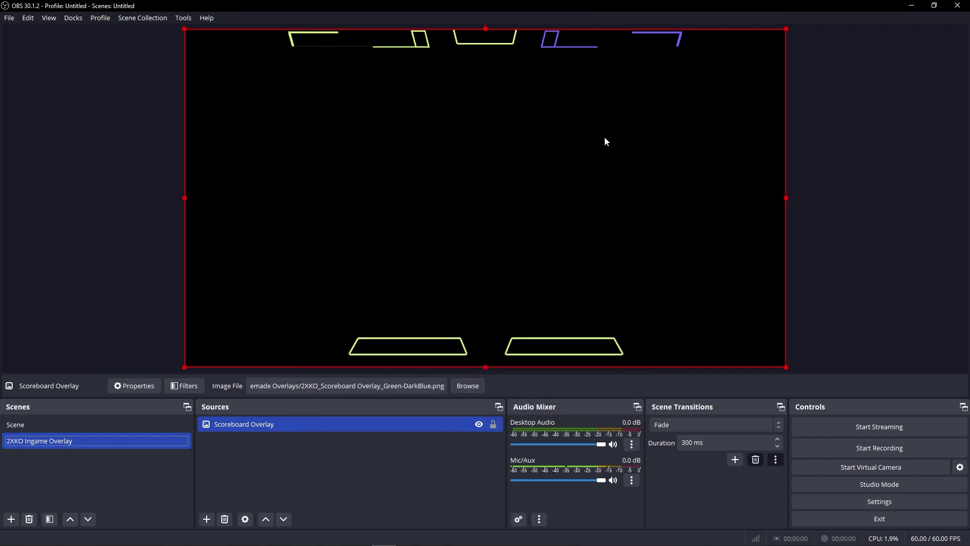
Add a Media Source for the gameplay footage behind the scoreboard
left_click(923, 249)
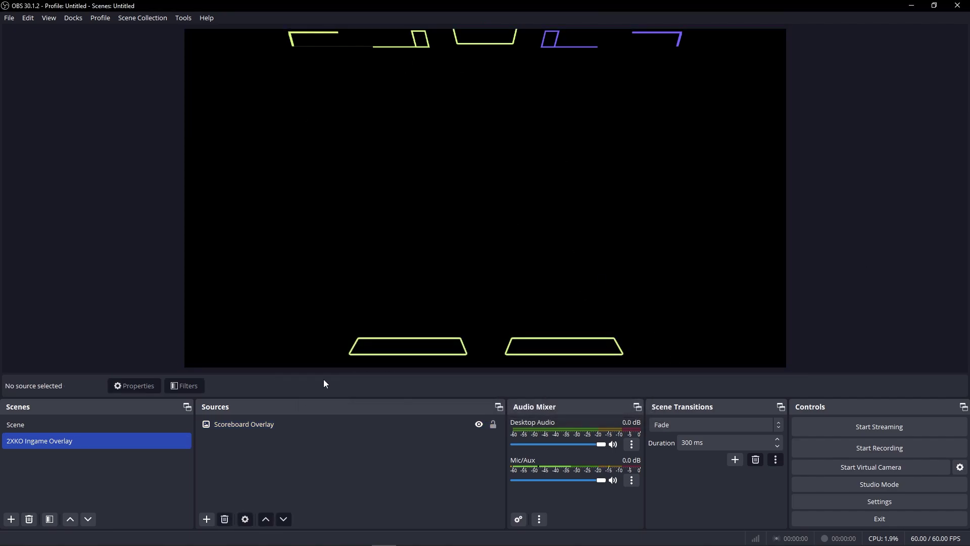
left_click(206, 519)
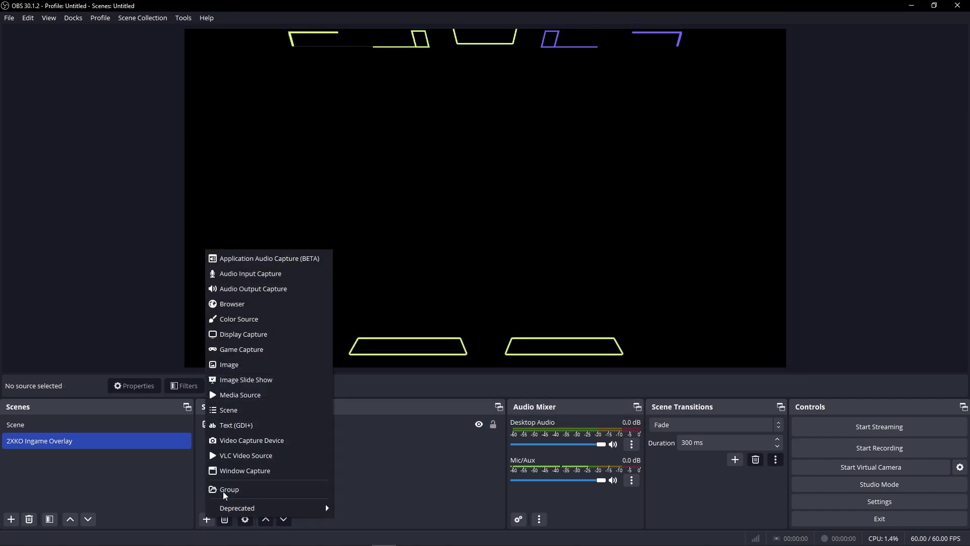
left_click(259, 396)
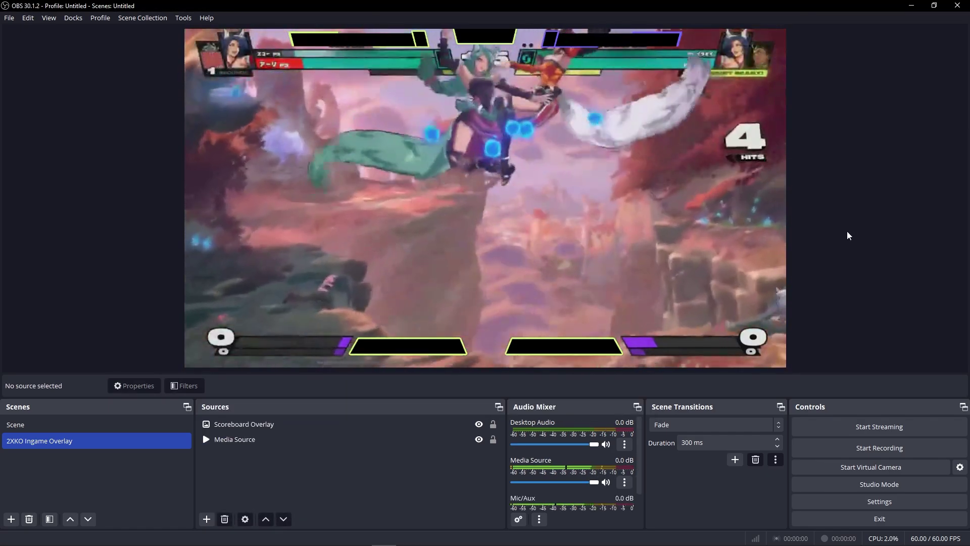
Add a '2XKO Logo' image source using Logos/2XKO Logo_Square_Outlined.png, placed bottom-centre
left_click(207, 519)
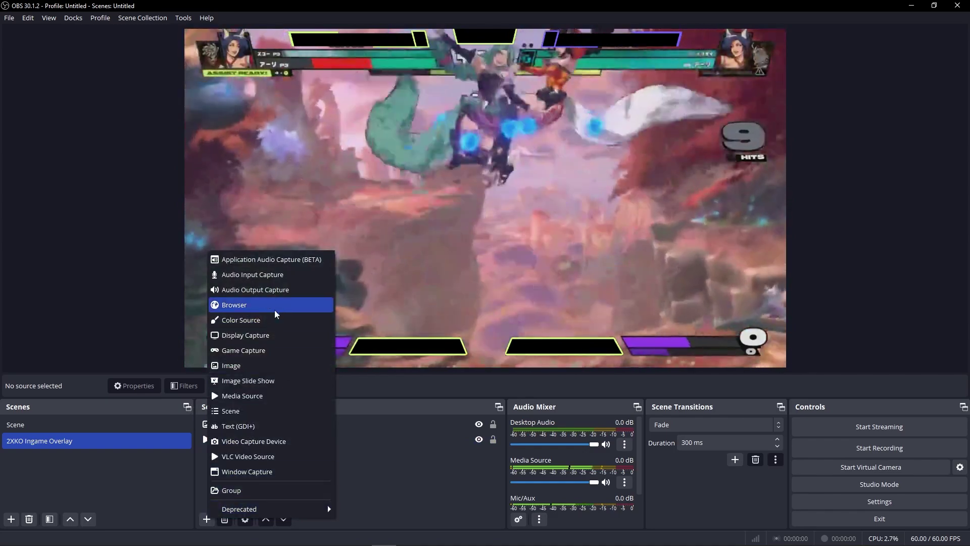
left_click(244, 368)
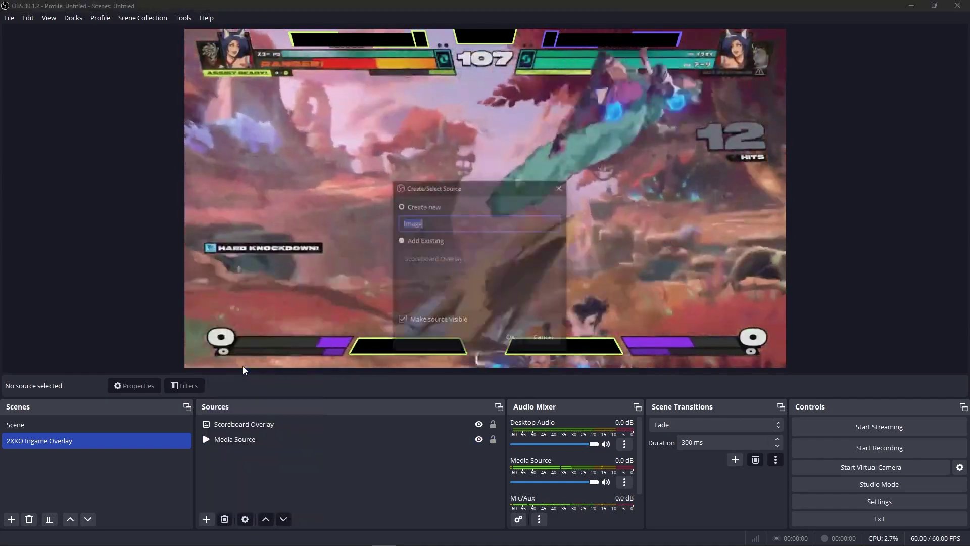
type("2")
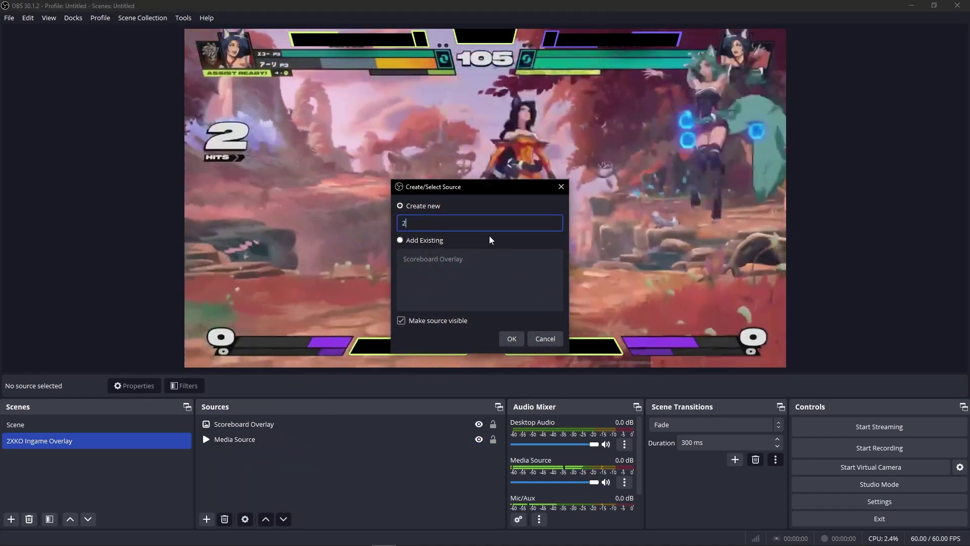
type("XKO Logo")
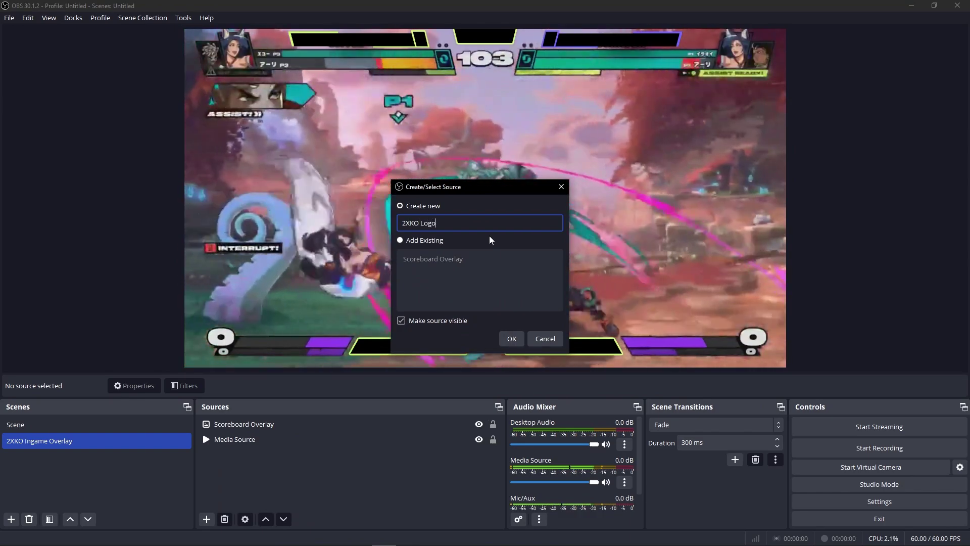
left_click(511, 338)
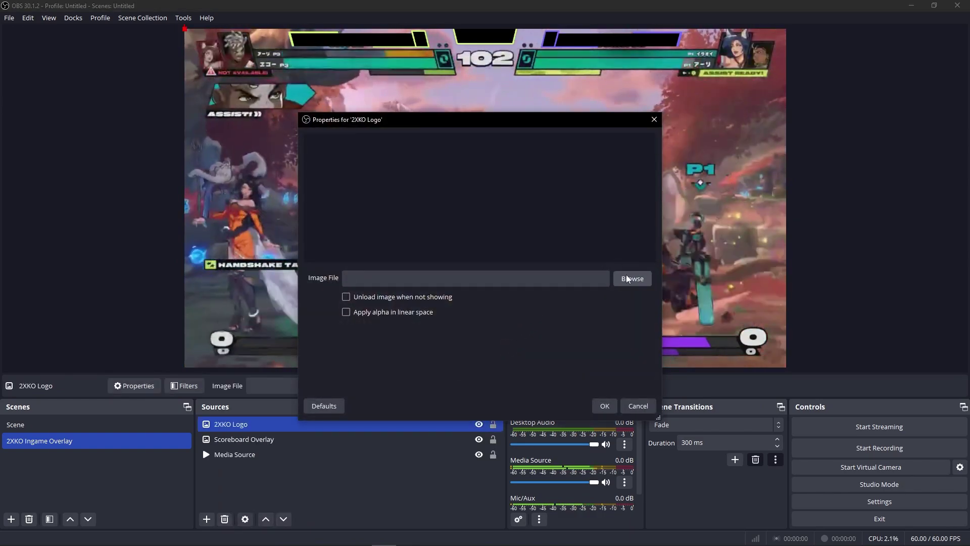
left_click(627, 279)
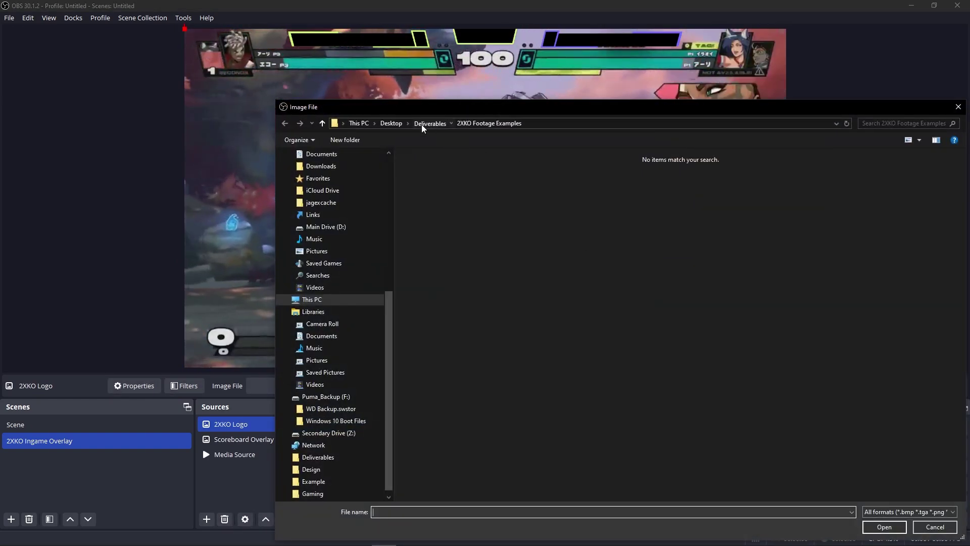
double_click(451, 182)
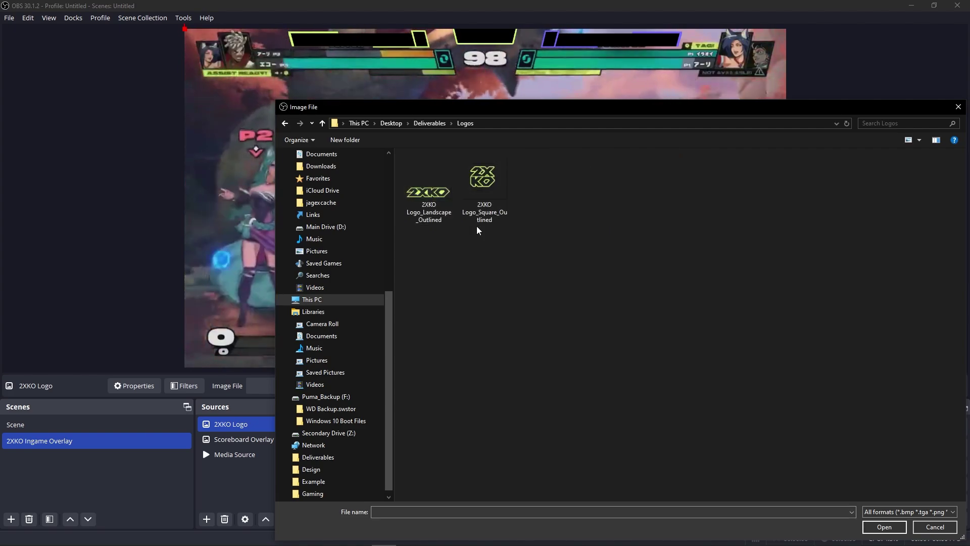
double_click(493, 184)
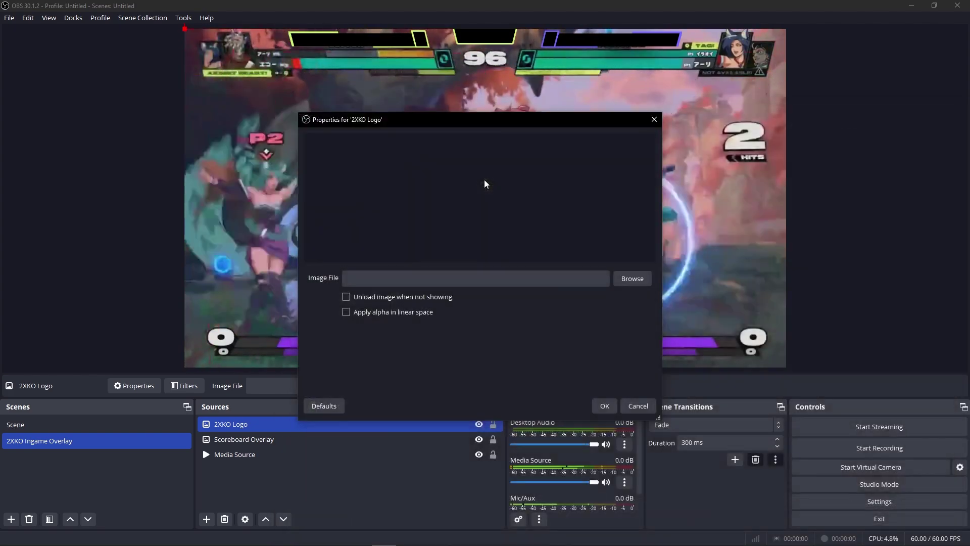
left_click(605, 407)
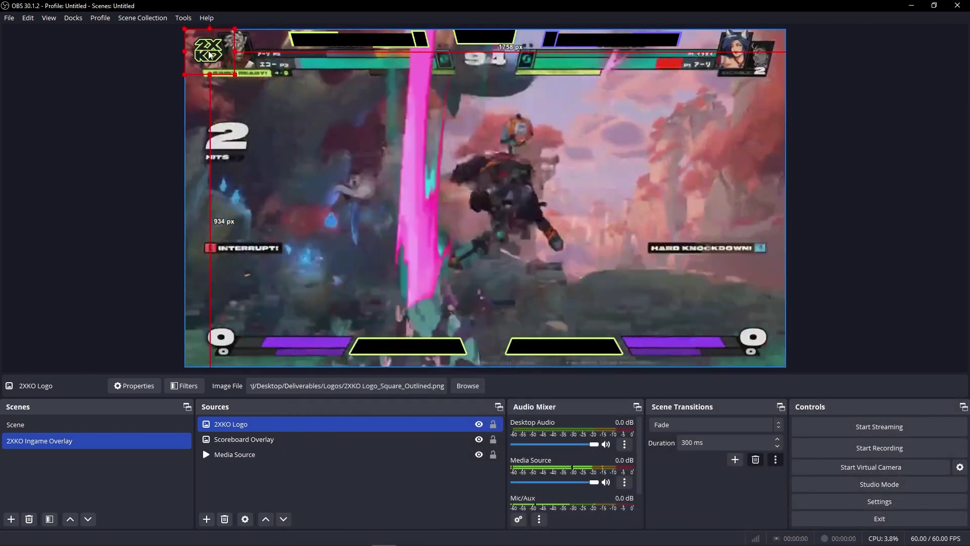
left_click_drag(214, 54, 357, 128)
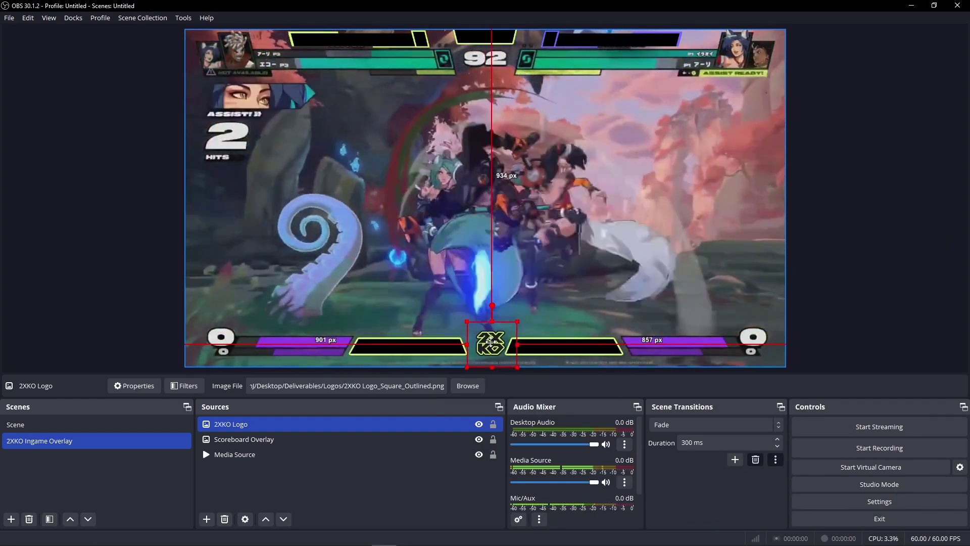
left_click(917, 224)
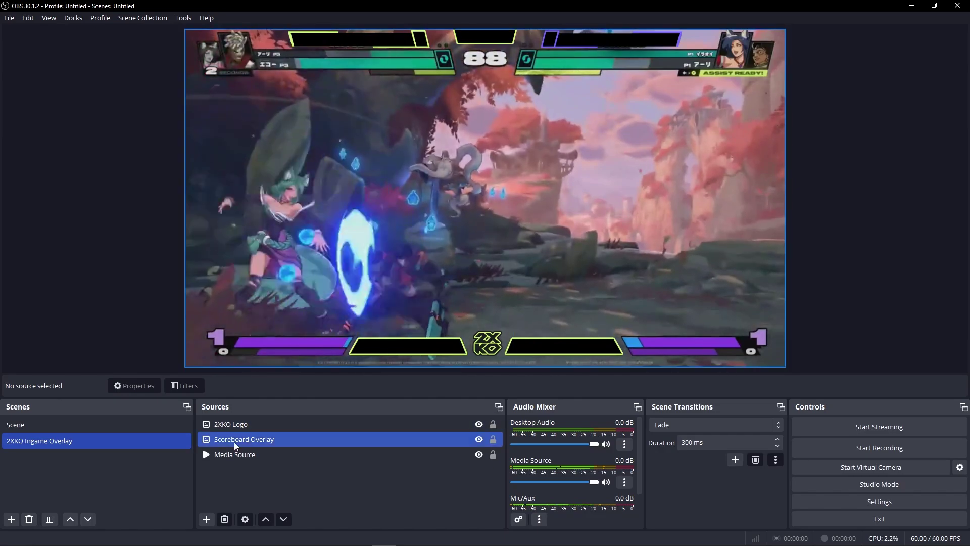
Add a Text (GDI+) source named 'Player 1'
left_click(206, 519)
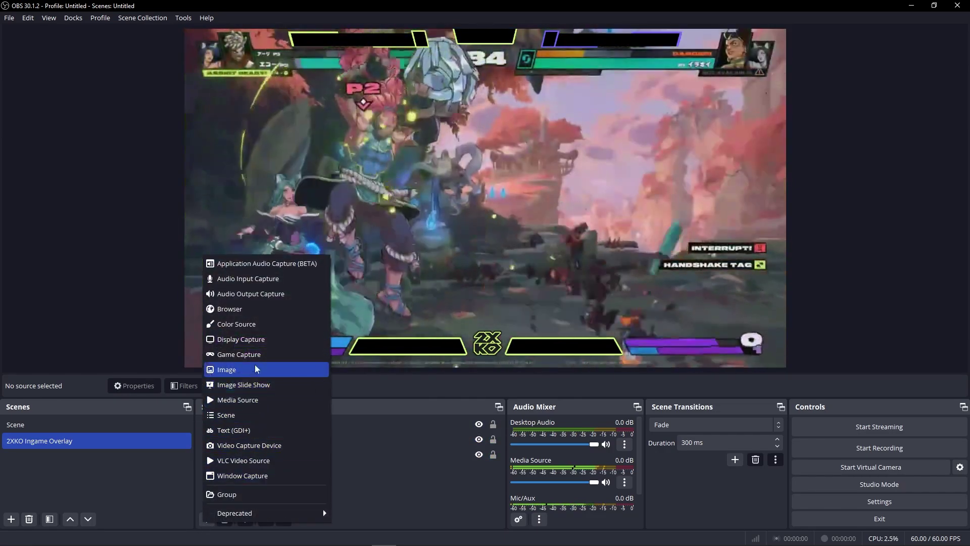
left_click(244, 431)
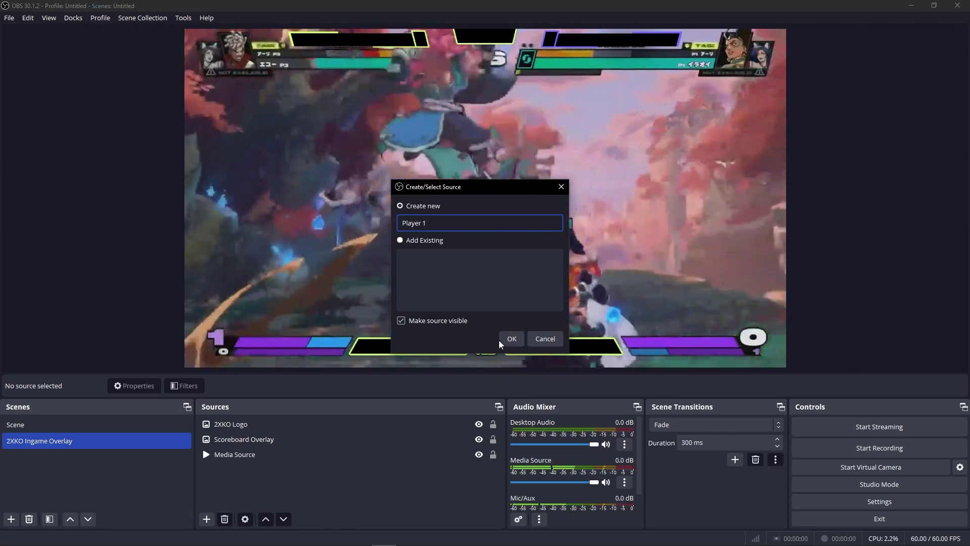
left_click(511, 338)
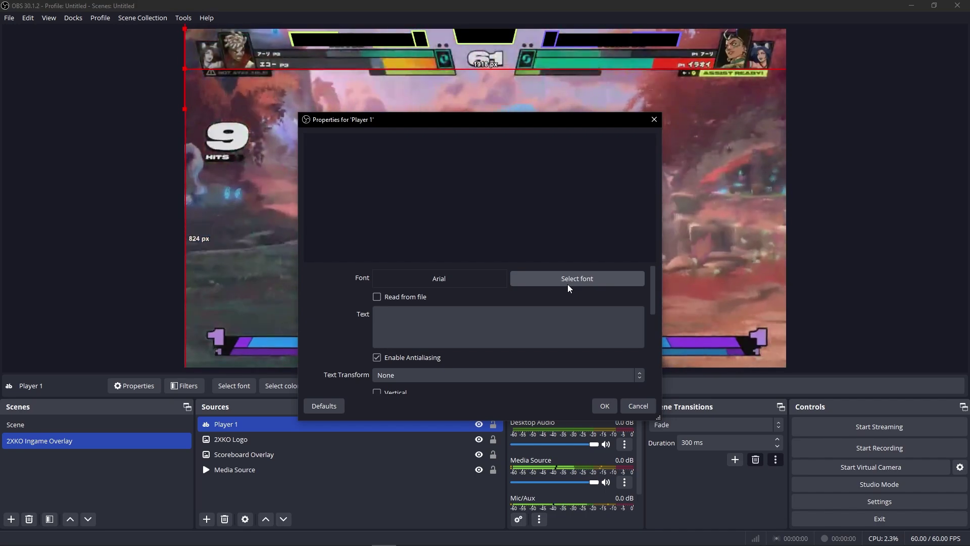
Set the Player 1 text to 'Player 1' in the Anton font, uppercase
left_click(569, 287)
left_click(394, 198)
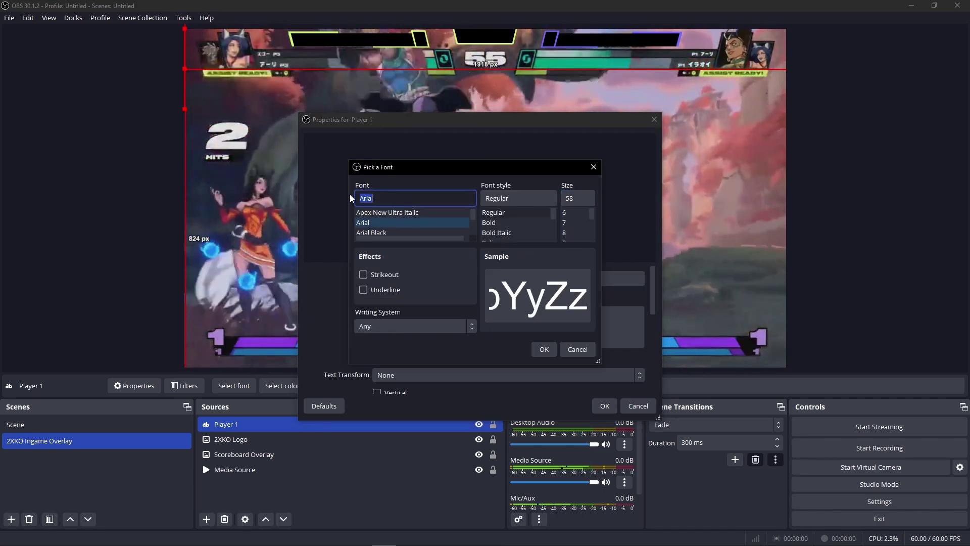
type("Anton")
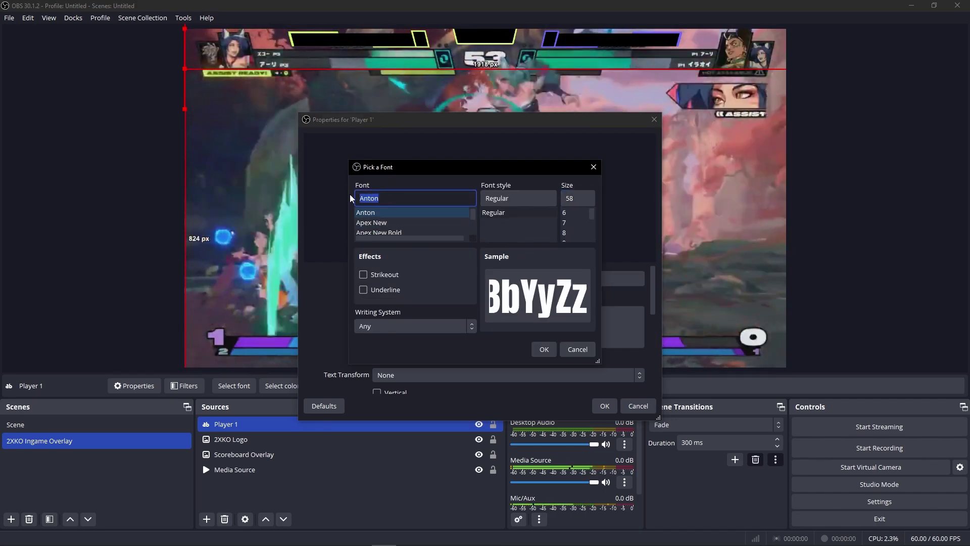
key("Return")
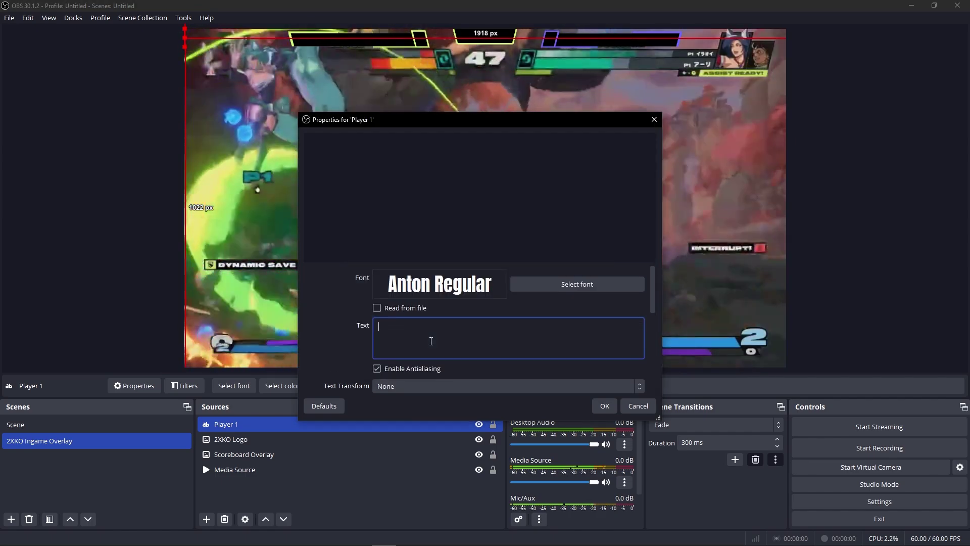
left_click(431, 341)
type("Player 1")
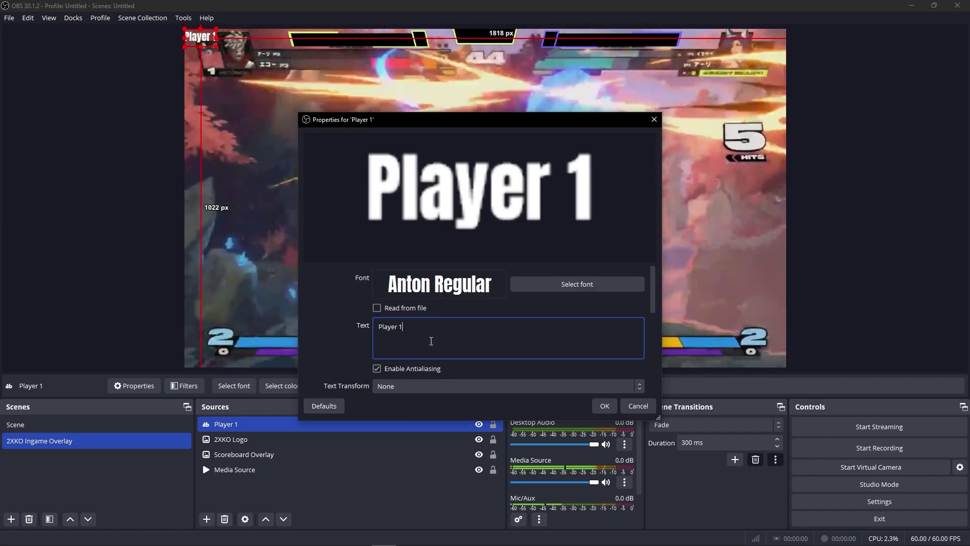
scroll(431, 341, "down", 1)
left_click(403, 355)
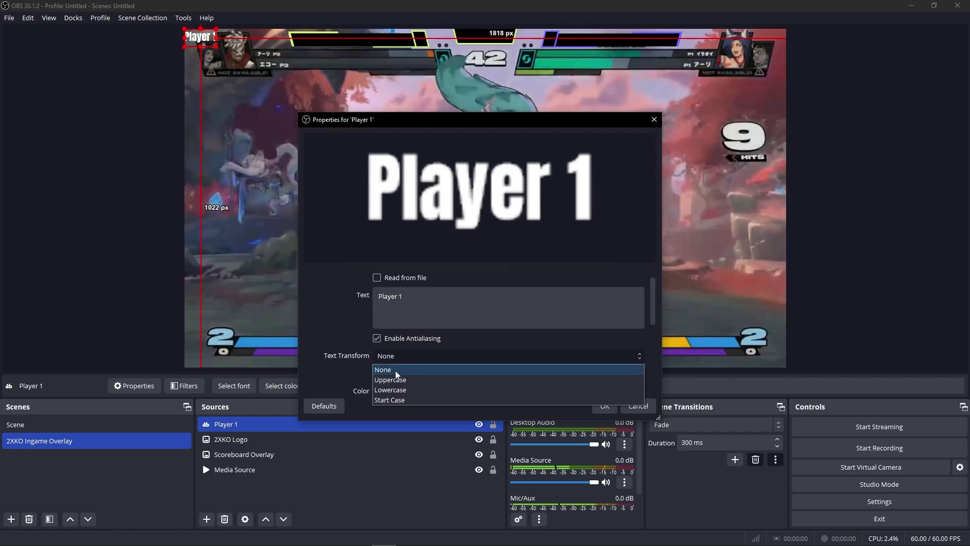
left_click(395, 380)
scroll(338, 346, "down", 1)
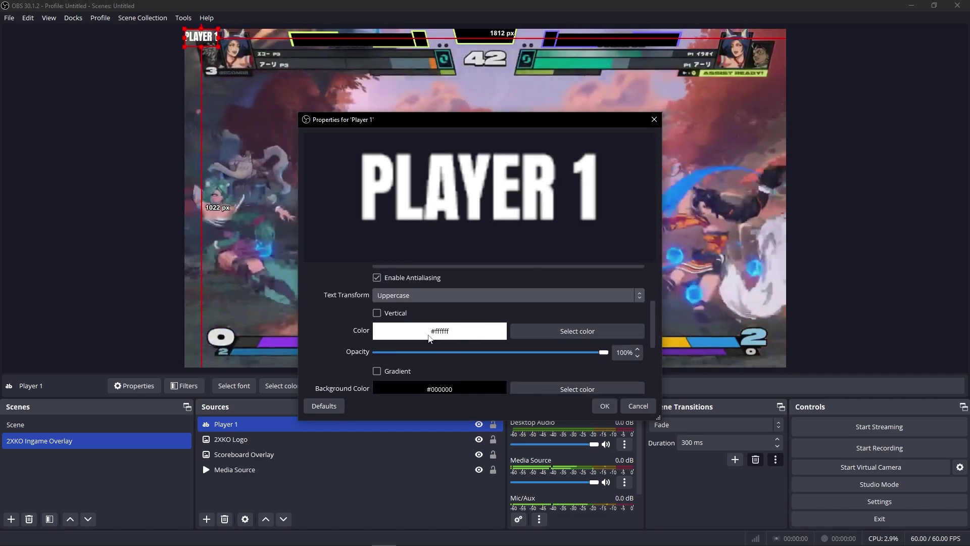
scroll(333, 335, "down", 1)
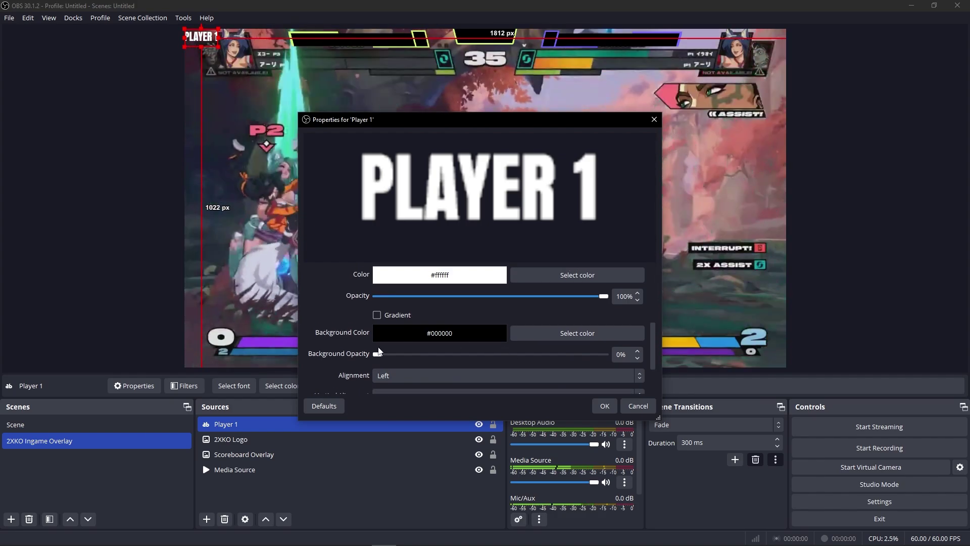
scroll(344, 343, "down", 1)
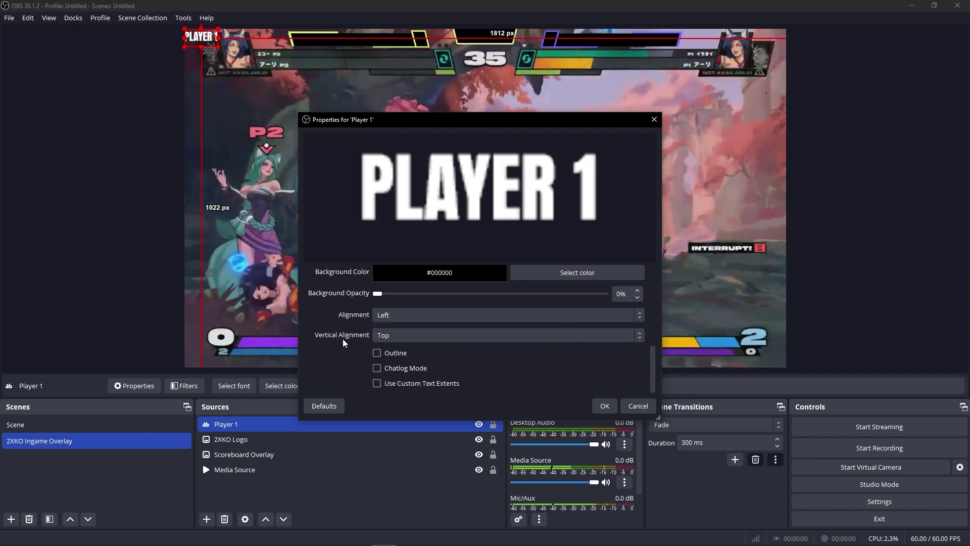
left_click(603, 406)
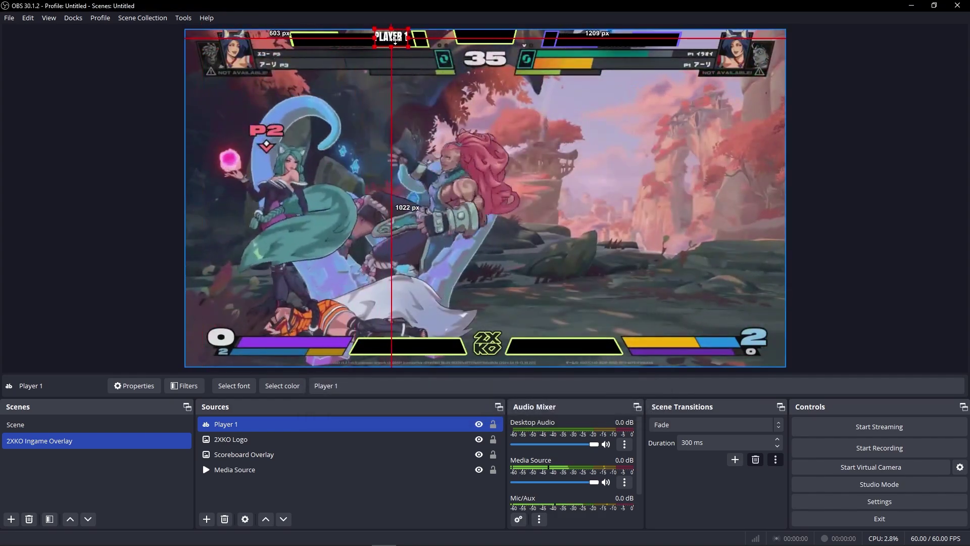
Place the PLAYER 1 label in the top-left name box and reselect its source
left_click_drag(399, 42, 395, 40)
left_click(870, 176)
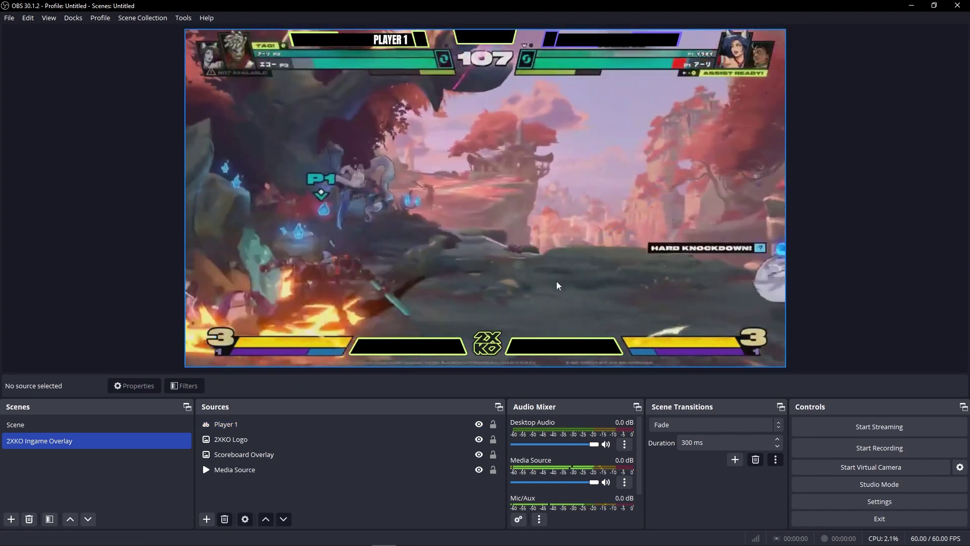
left_click(252, 425)
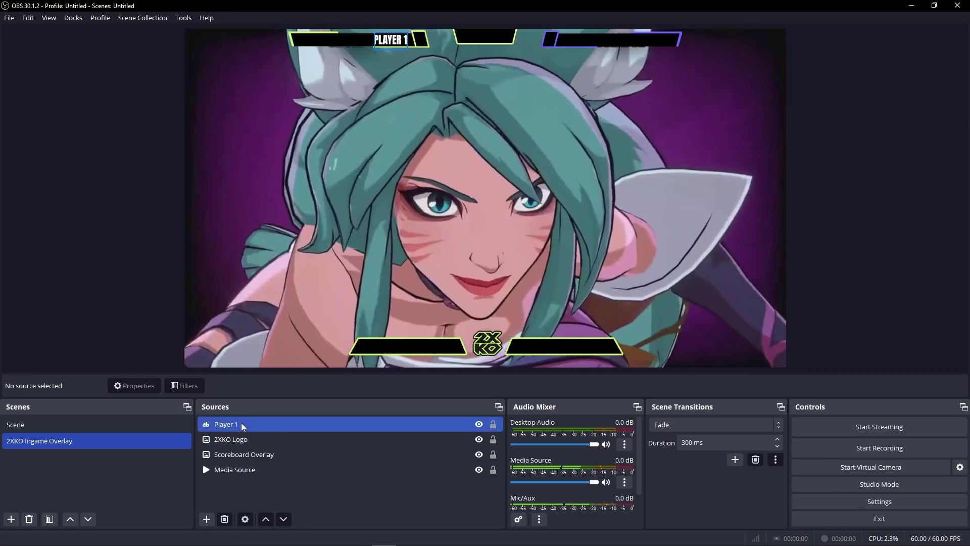
Give PLAYER 1 a Scale to inner bounds box, aligned center right, stretched to 374×58 px
left_click(242, 426)
right_click(242, 426)
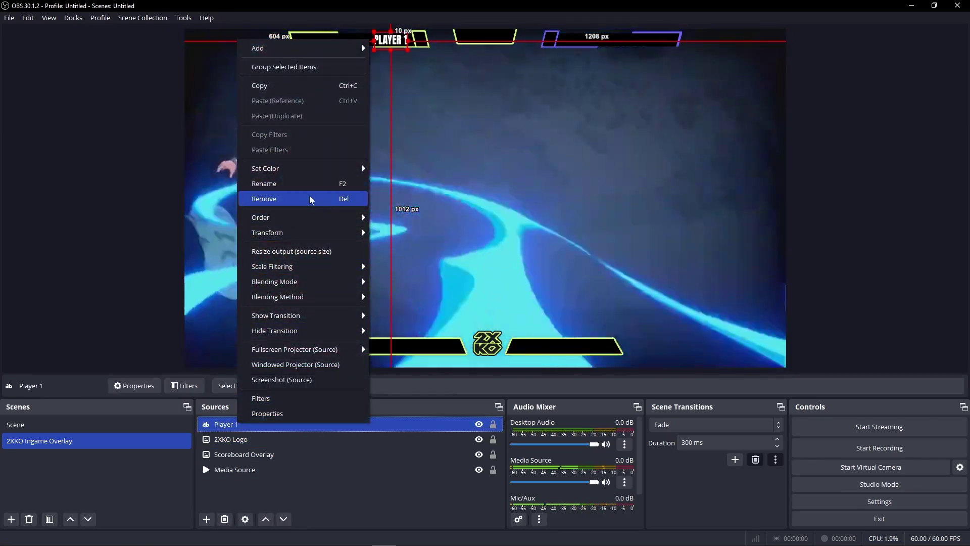
mouse_move(312, 233)
left_click(397, 233)
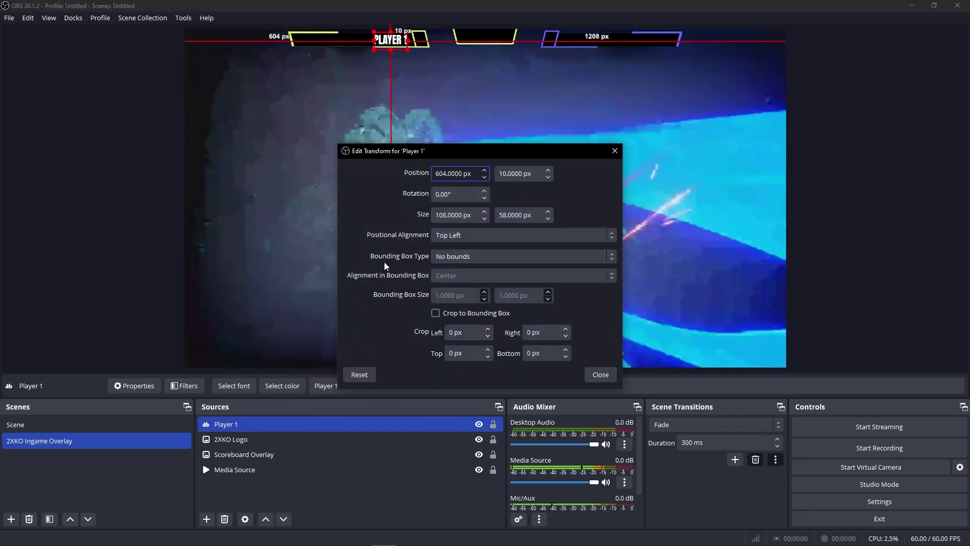
left_click(461, 257)
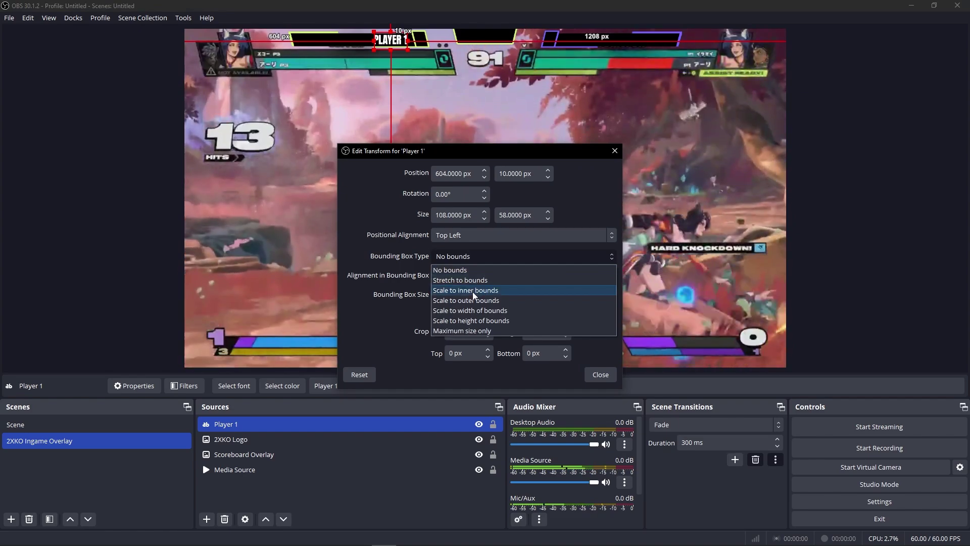
left_click(450, 278)
left_click(465, 348)
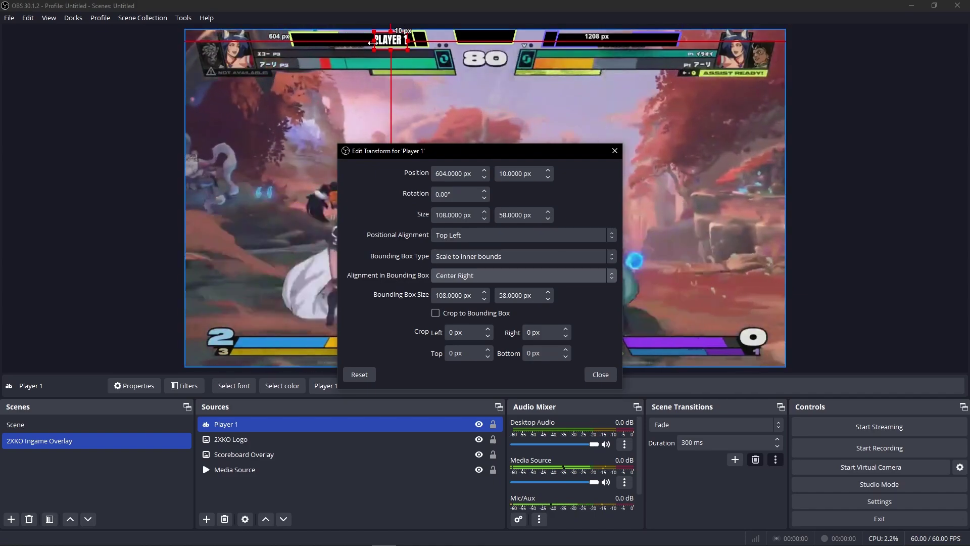
left_click_drag(374, 39, 294, 46)
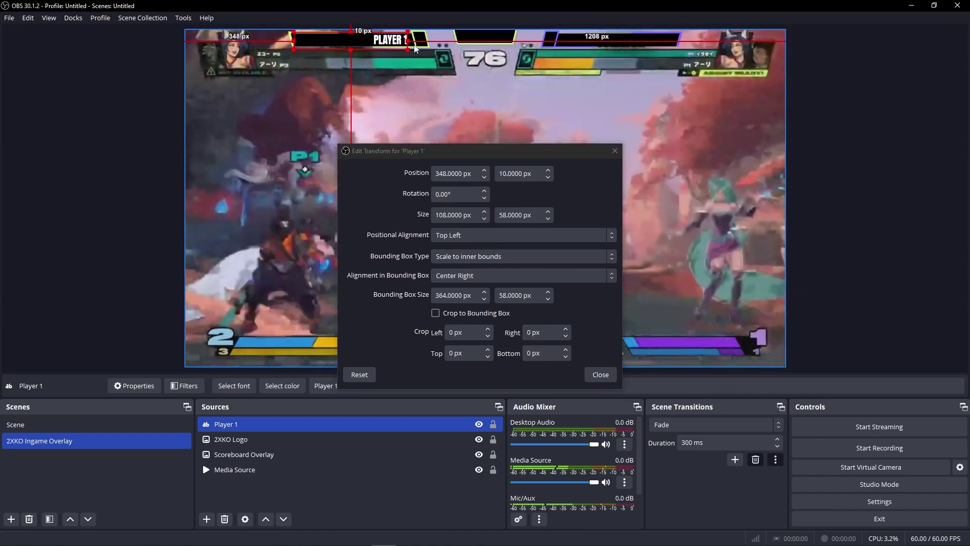
left_click_drag(415, 48, 417, 48)
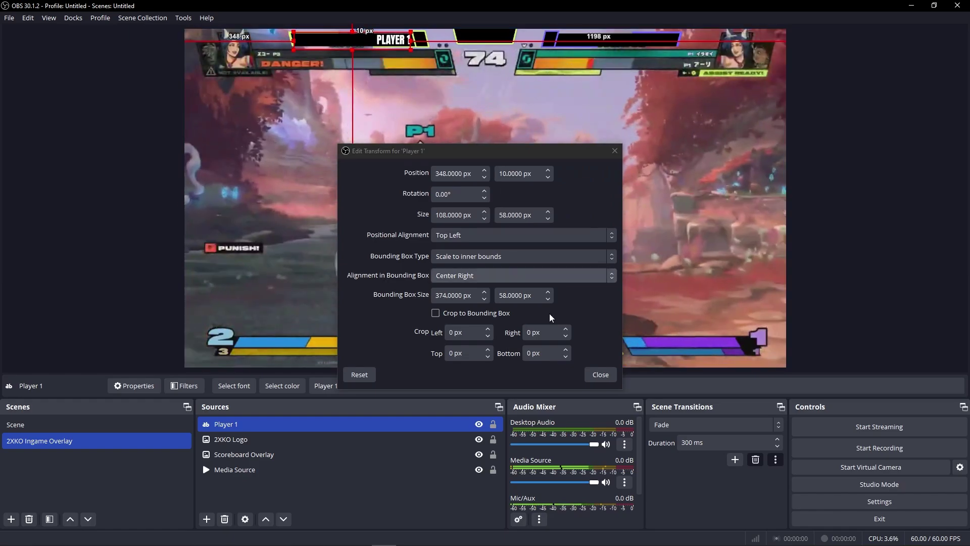
left_click(598, 375)
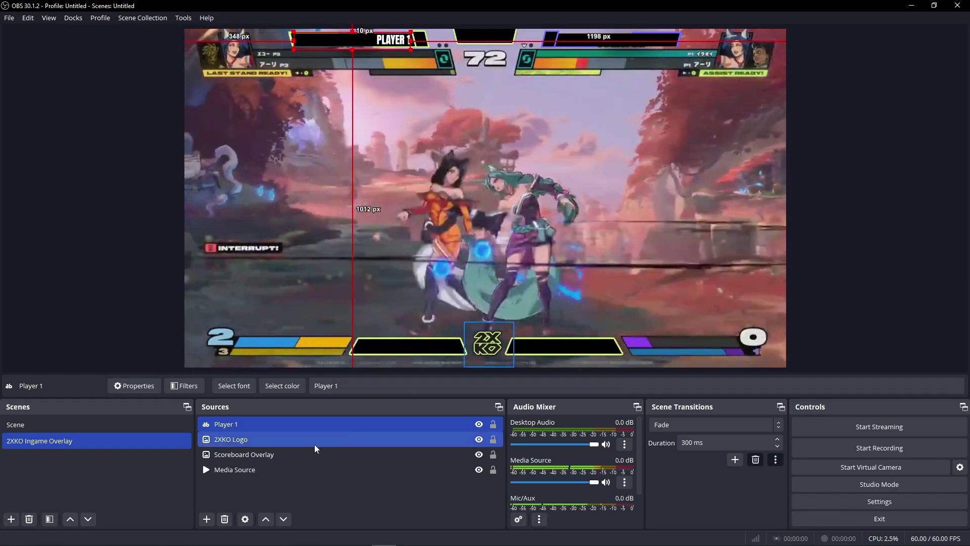
left_click(291, 413)
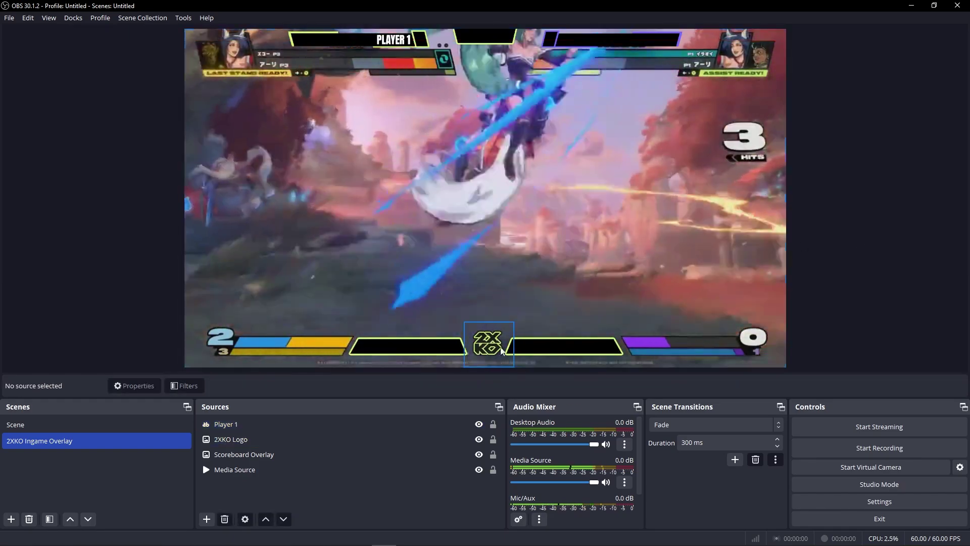
Replace the PLAYER 1 label text with both team players' names joined by a plus sign
double_click(292, 424)
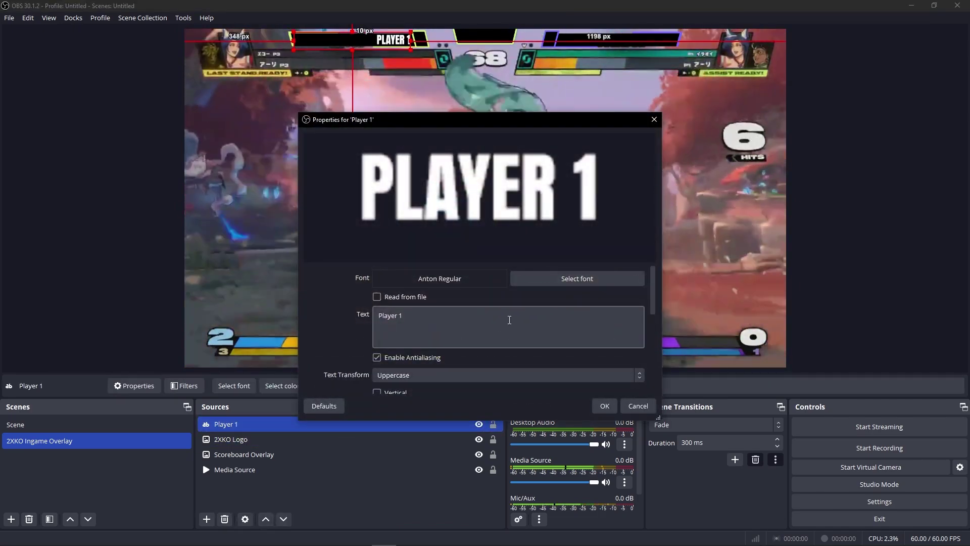
left_click(413, 321)
left_click_drag(413, 322, 313, 310)
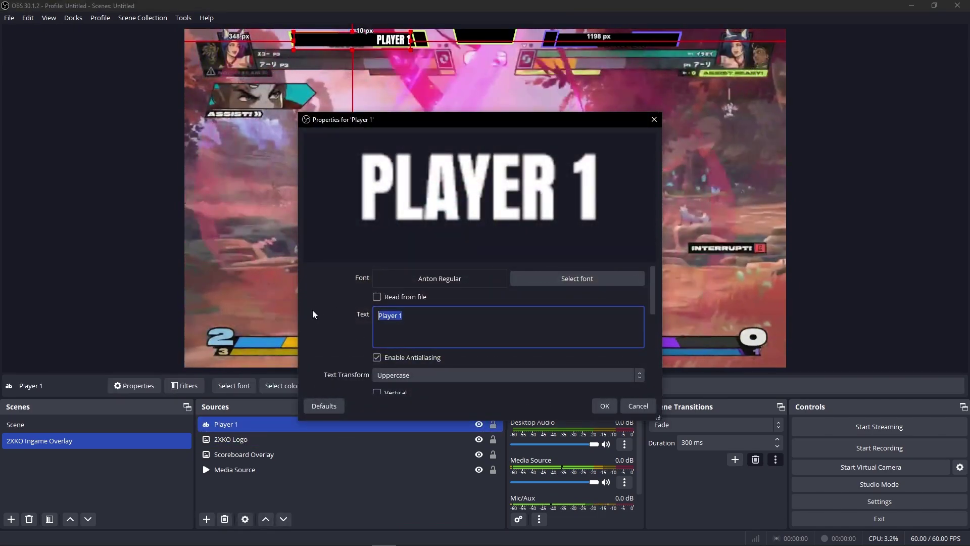
type("Juston")
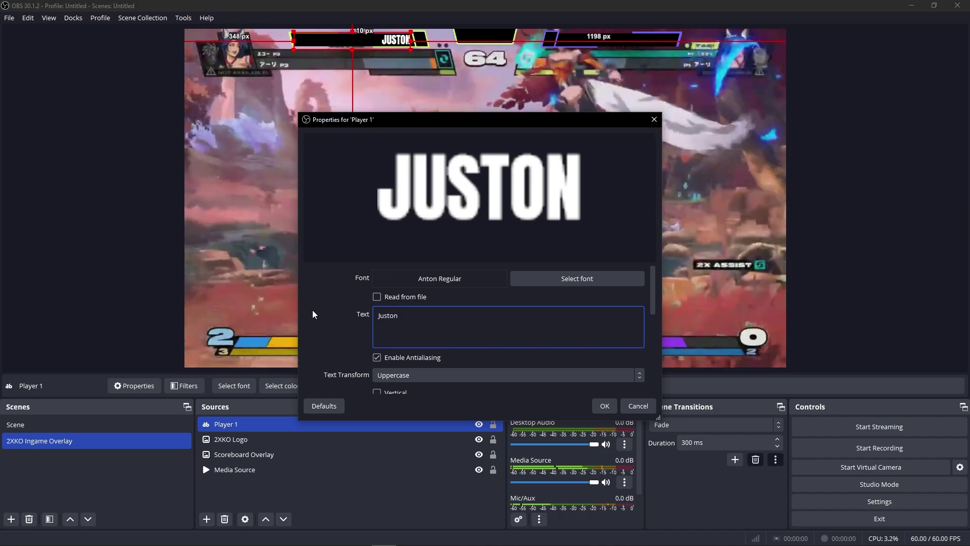
key("BackSpace")
key("BackSpace")
type("in Wo")
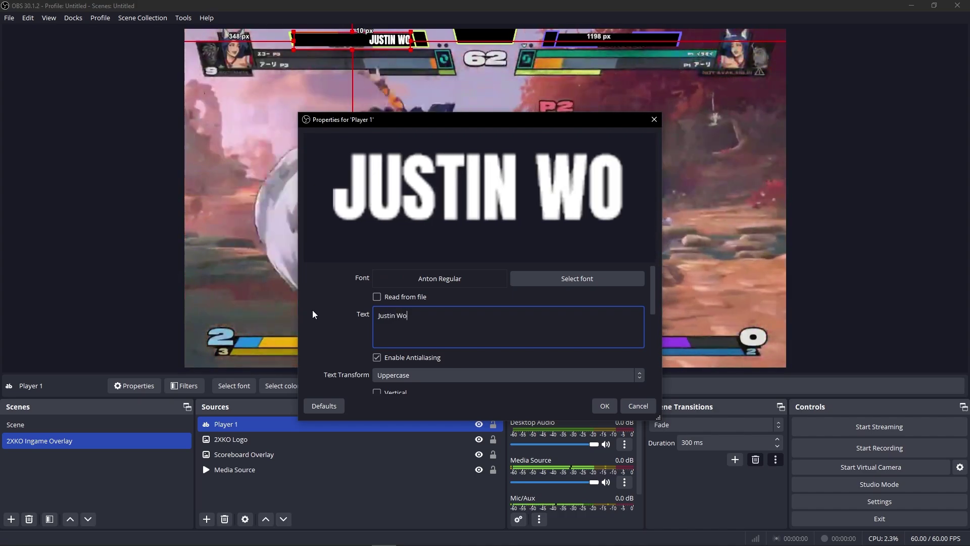
type("ng +")
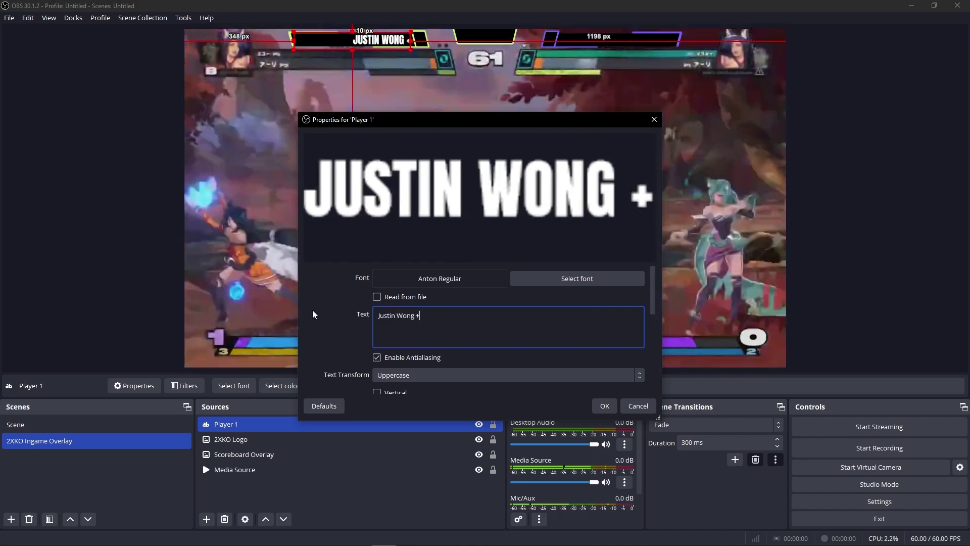
type(" Marlin Pie")
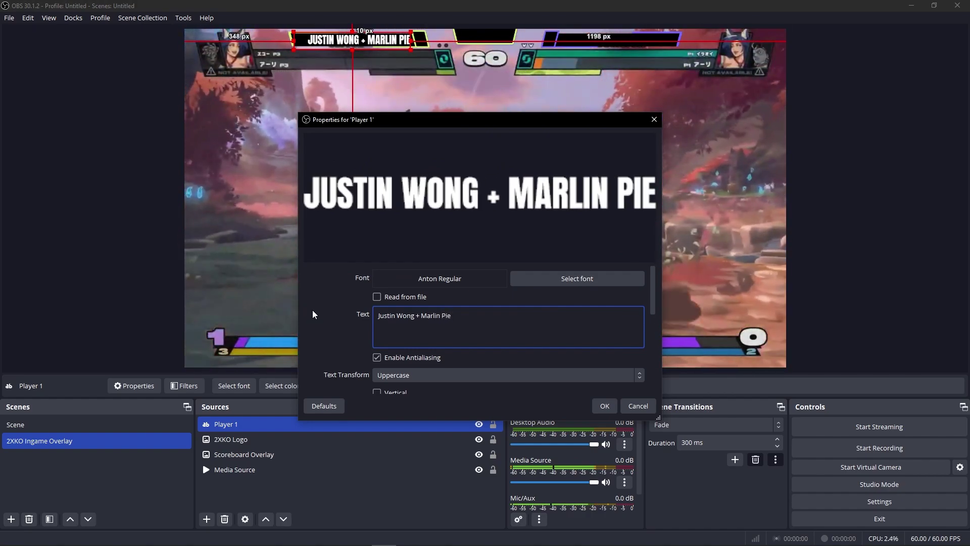
type(" ksal;dflksjdflkjsdfl")
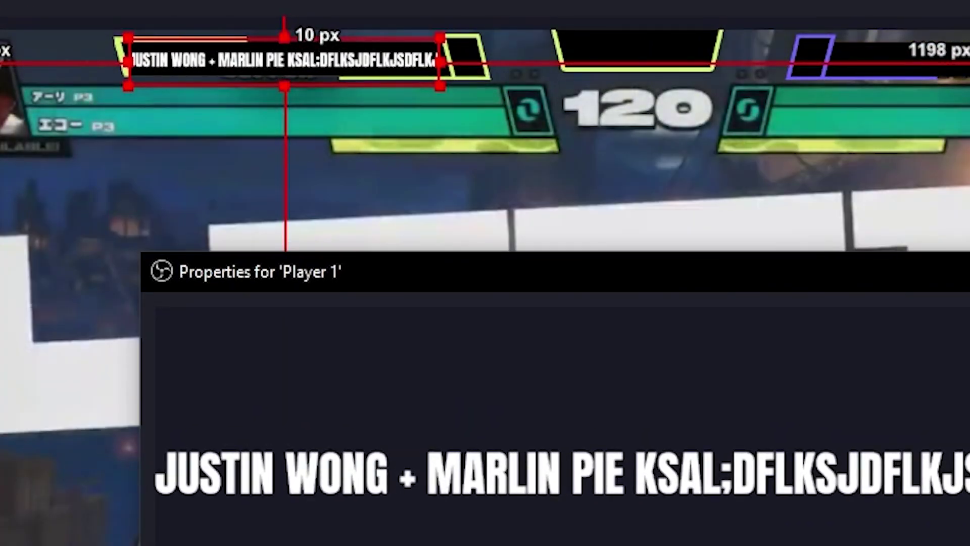
key("BackSpace")
key("BackSpace")
key("BackSpace")
key("BackSpace")
key("BackSpace")
key("BackSpace")
key("BackSpace")
key("BackSpace")
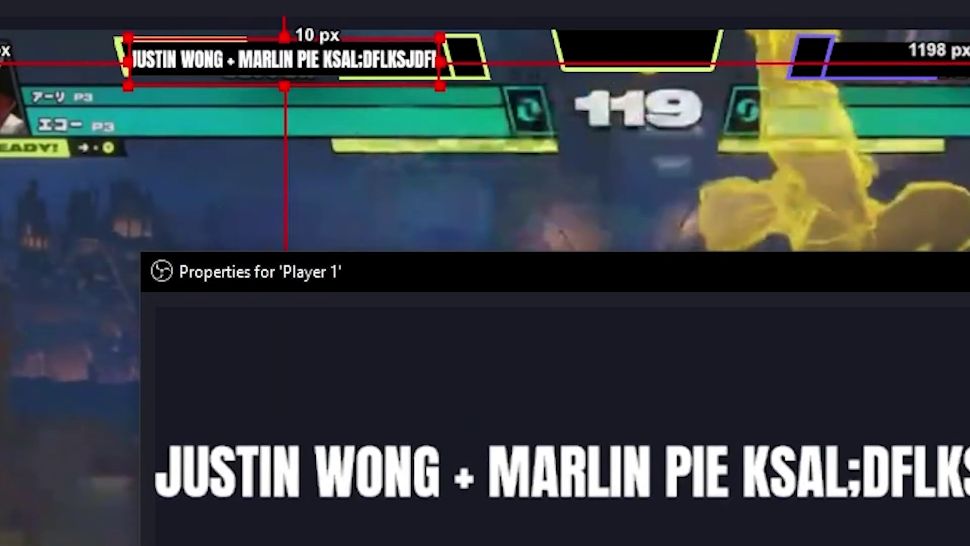
key("BackSpace")
key("BackSpace")
key("BackSpace")
key("BackSpace")
key("BackSpace")
key("BackSpace")
key("BackSpace")
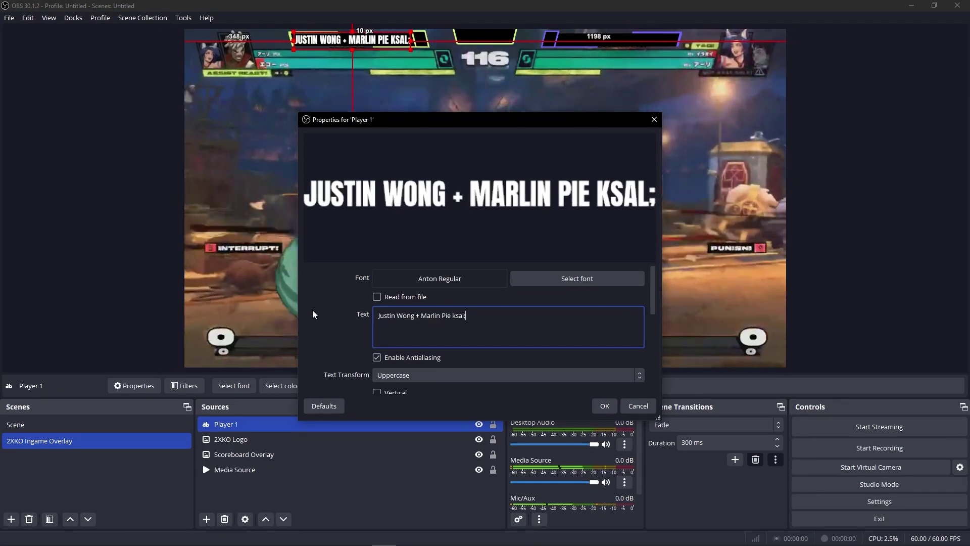
key("BackSpace")
key("BackSpace")
key("BackSpace")
key("BackSpace")
key("BackSpace")
key("BackSpace")
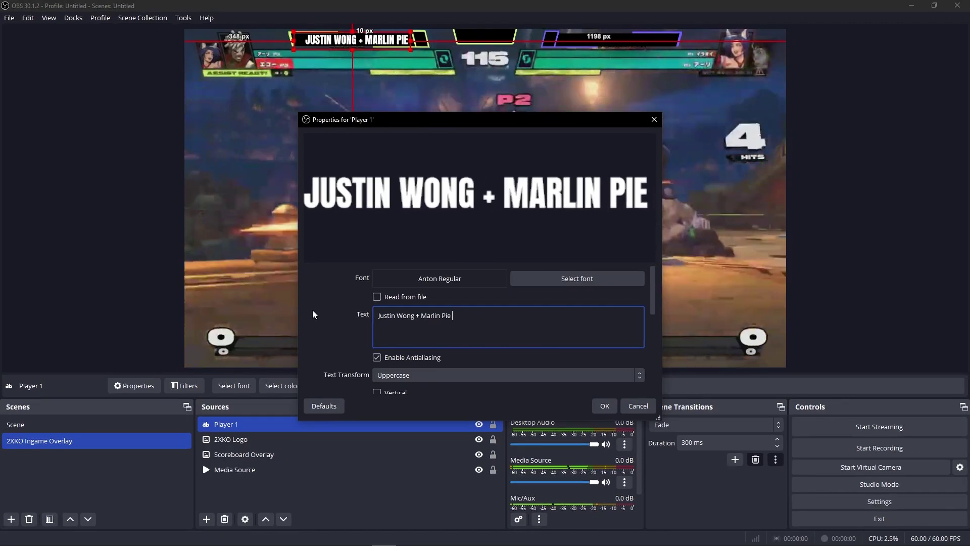
key("Escape")
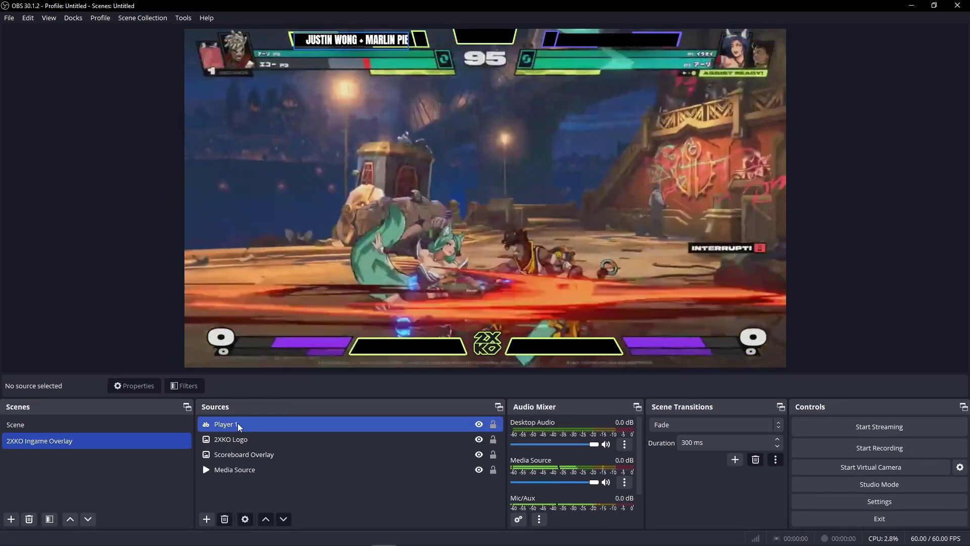
Copy the Player 1 text source and paste a duplicate of it
right_click(240, 427)
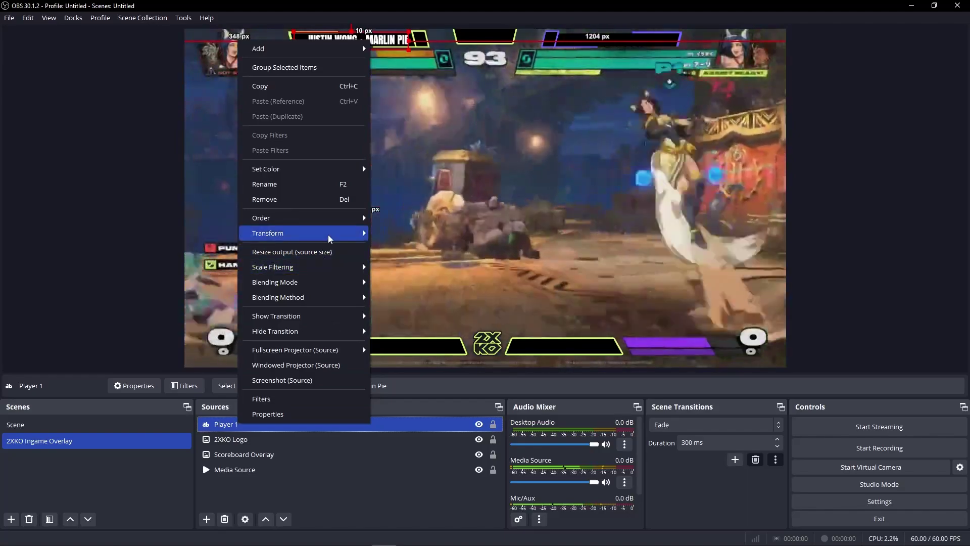
left_click(324, 86)
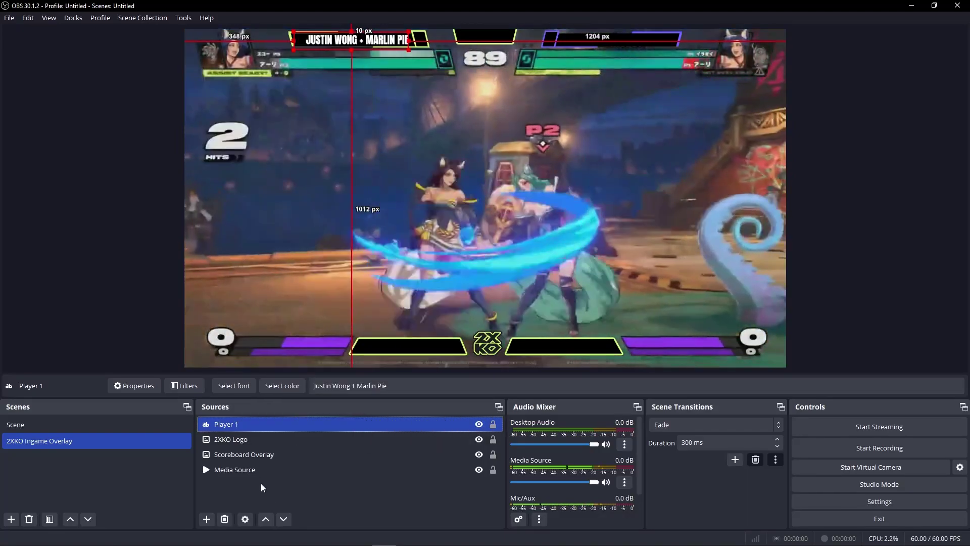
right_click(243, 427)
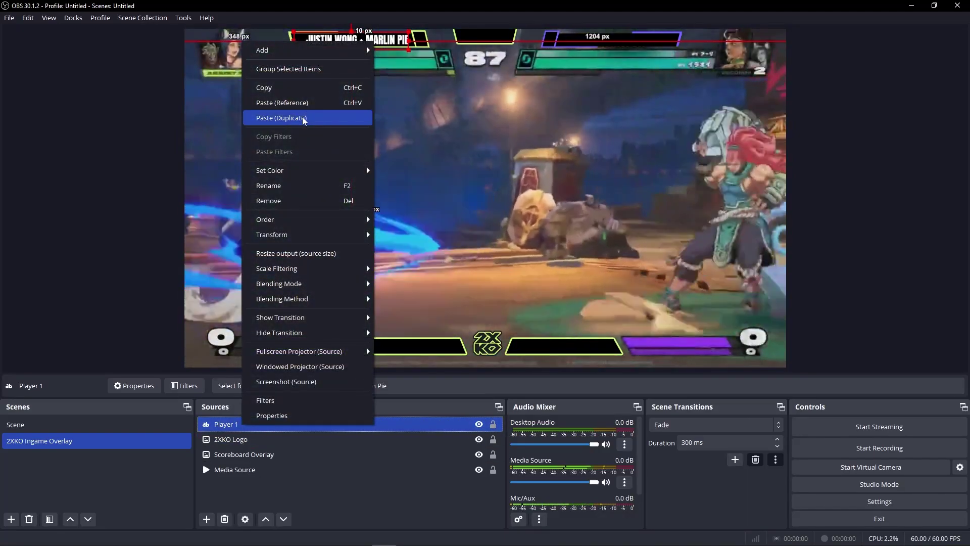
left_click(303, 119)
Rename the duplicate to P1 Score and set its text to 0
right_click(238, 427)
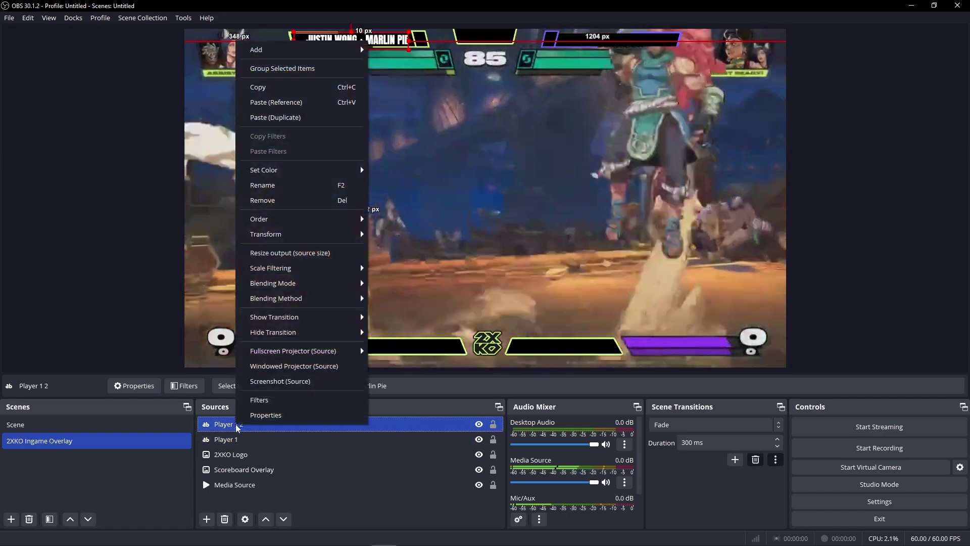
left_click(297, 186)
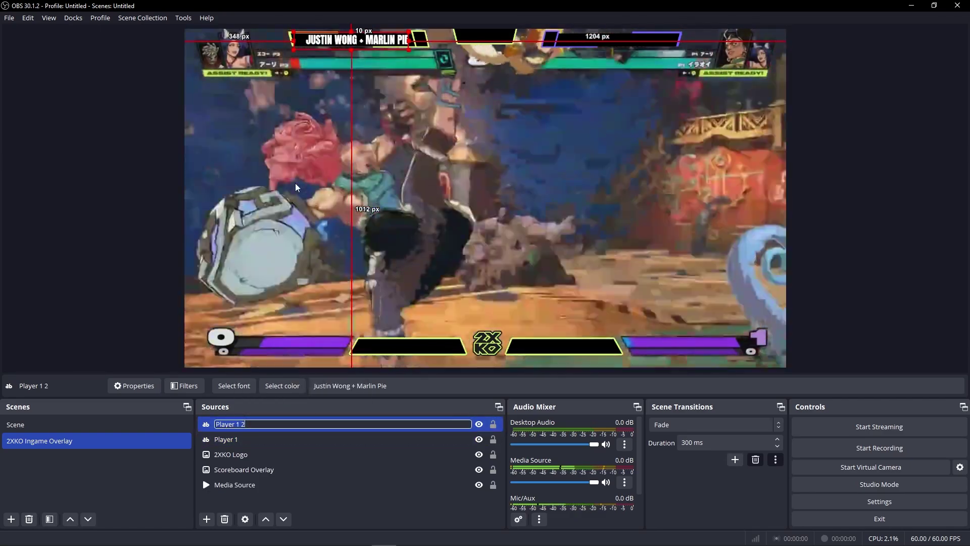
type("P1 Score")
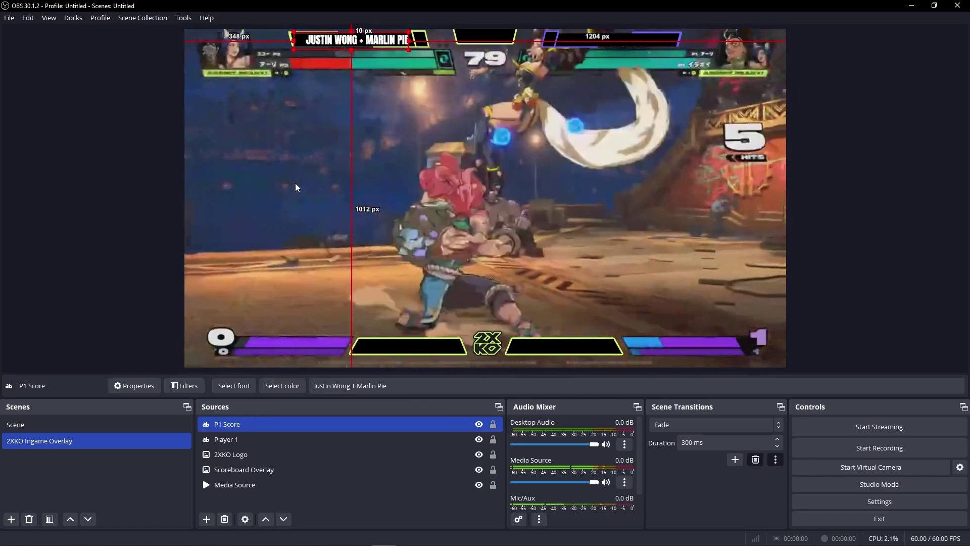
double_click(296, 187)
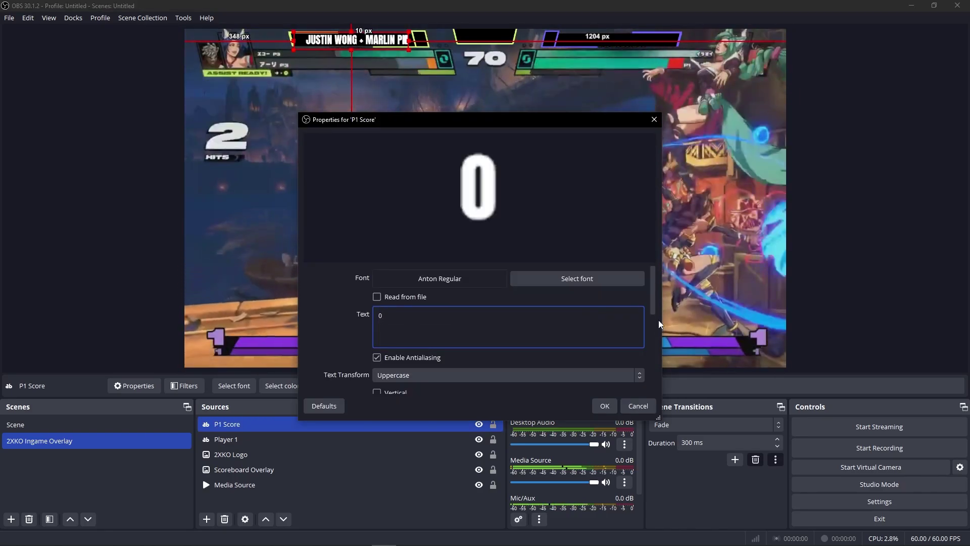
left_click(600, 406)
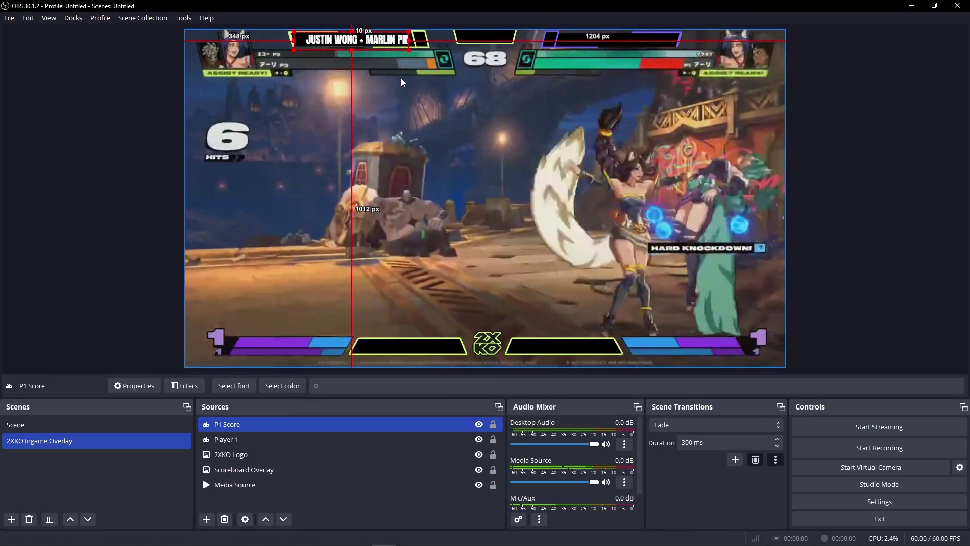
right_click(231, 424)
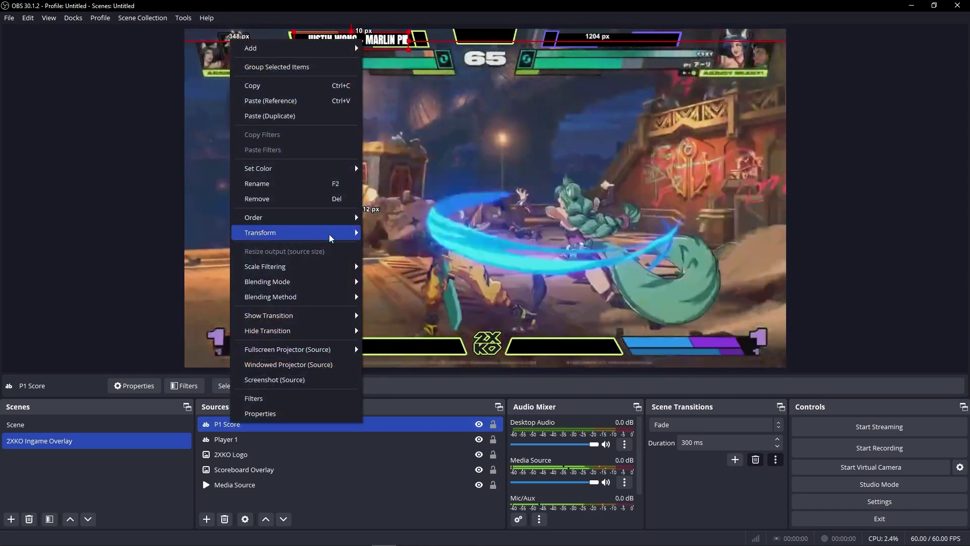
Center the P1 Score 0 in its bounding box and widen the box slightly rightward
mouse_move(328, 233)
left_click(416, 241)
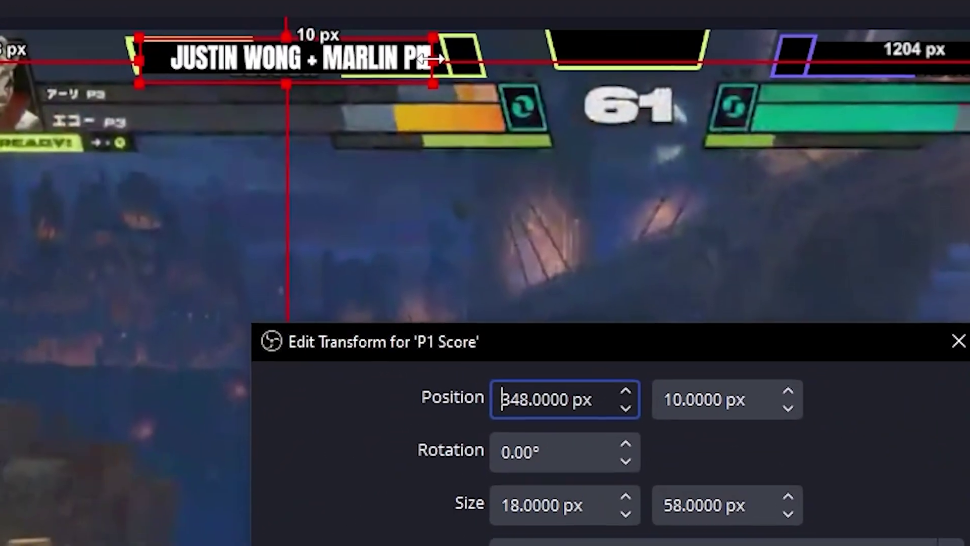
left_click_drag(417, 47, 480, 70)
left_click_drag(125, 62, 444, 66)
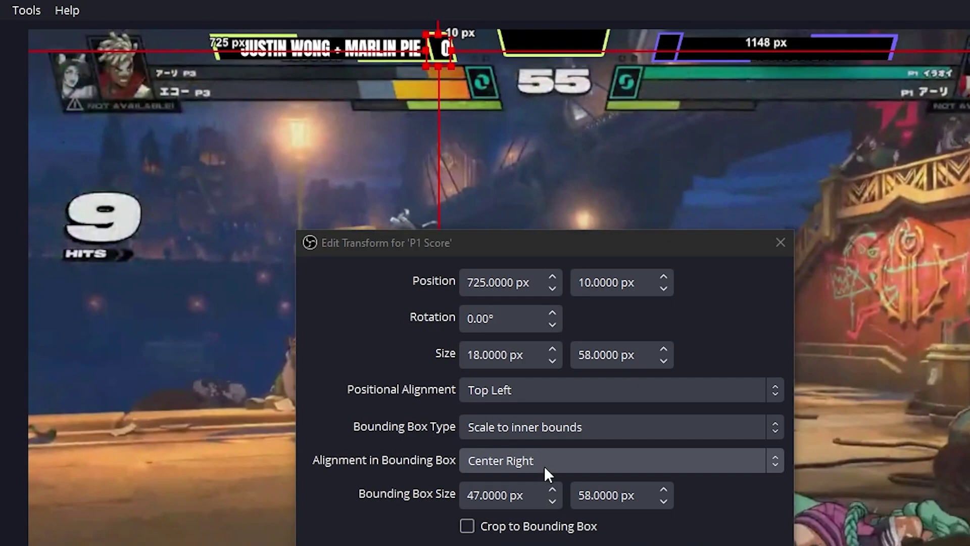
left_click(479, 276)
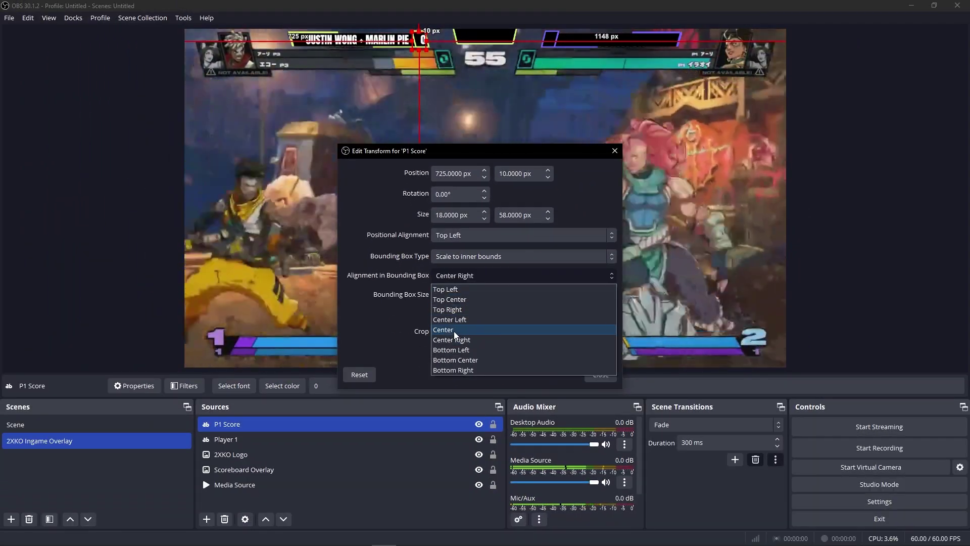
left_click(459, 332)
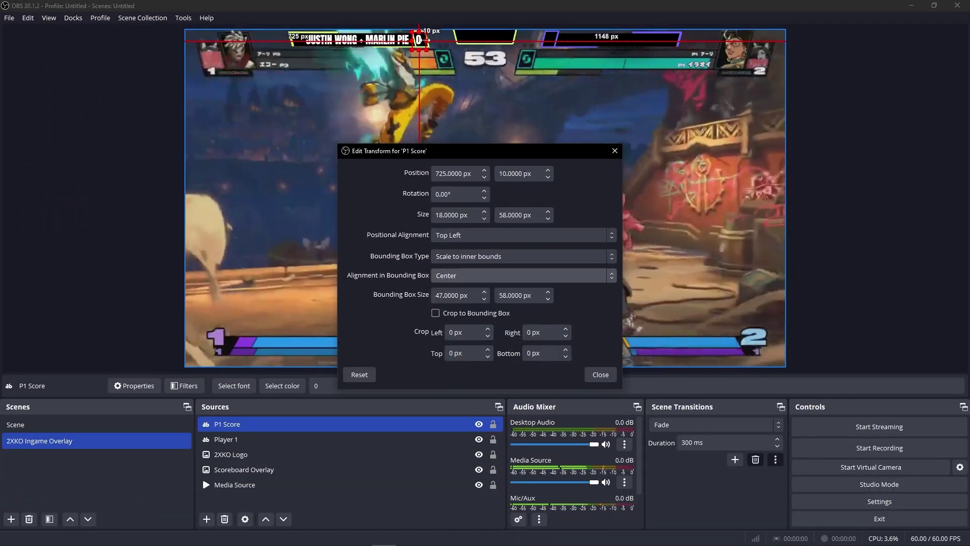
left_click_drag(427, 40, 429, 40)
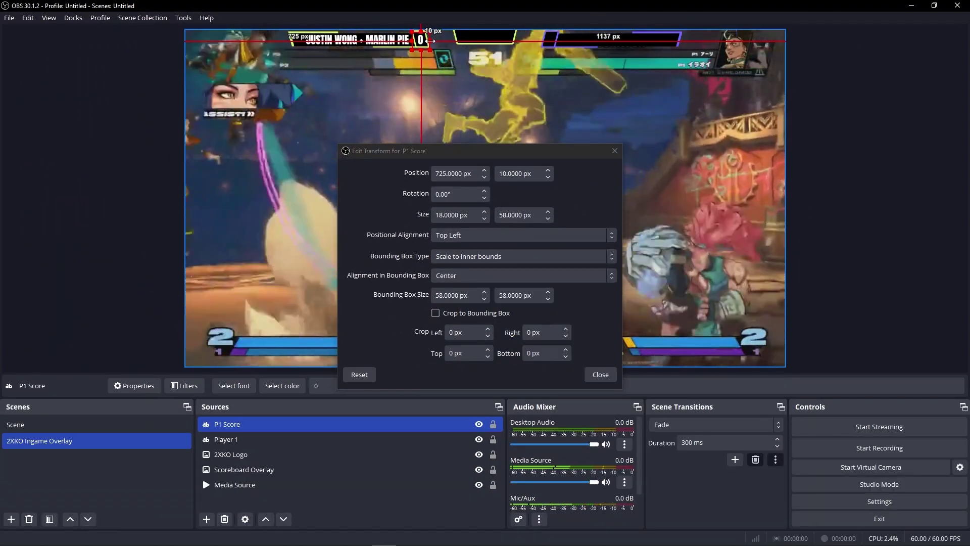
key("ctrl+z")
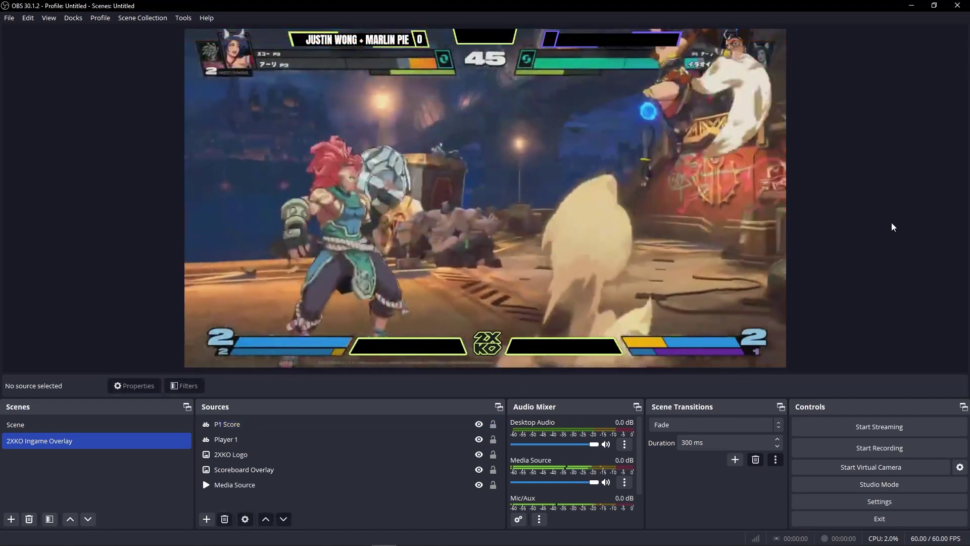
Change the P1 Score text to 100
double_click(395, 424)
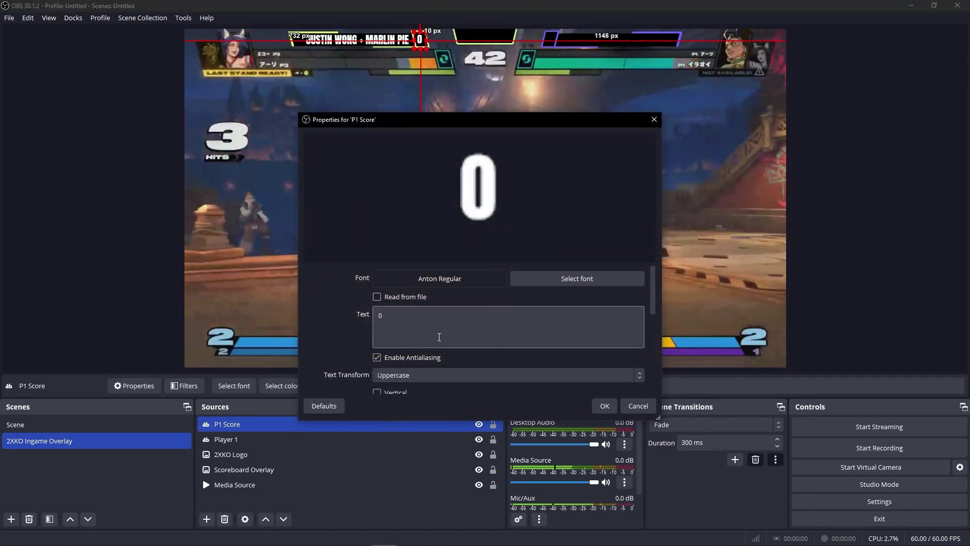
left_click(437, 333)
key("BackSpace")
type("10")
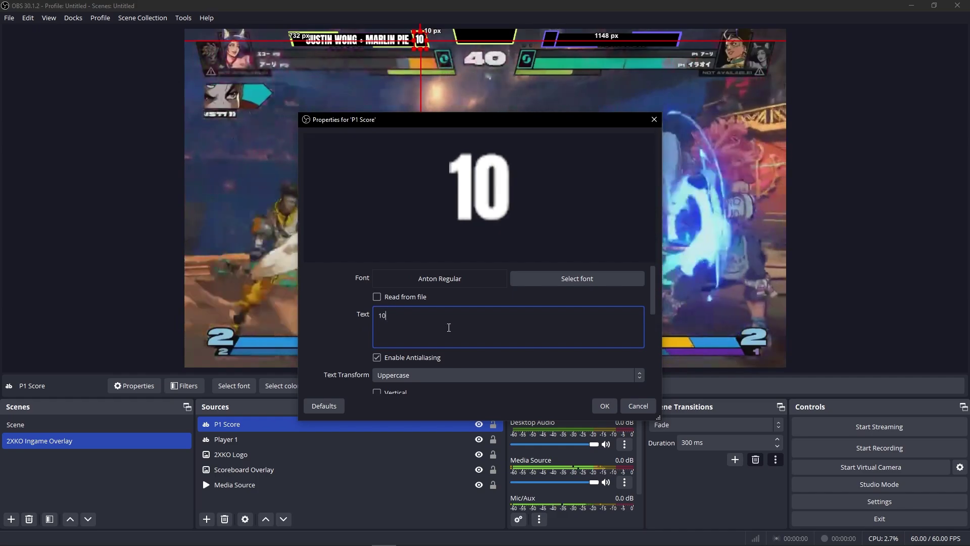
type("0")
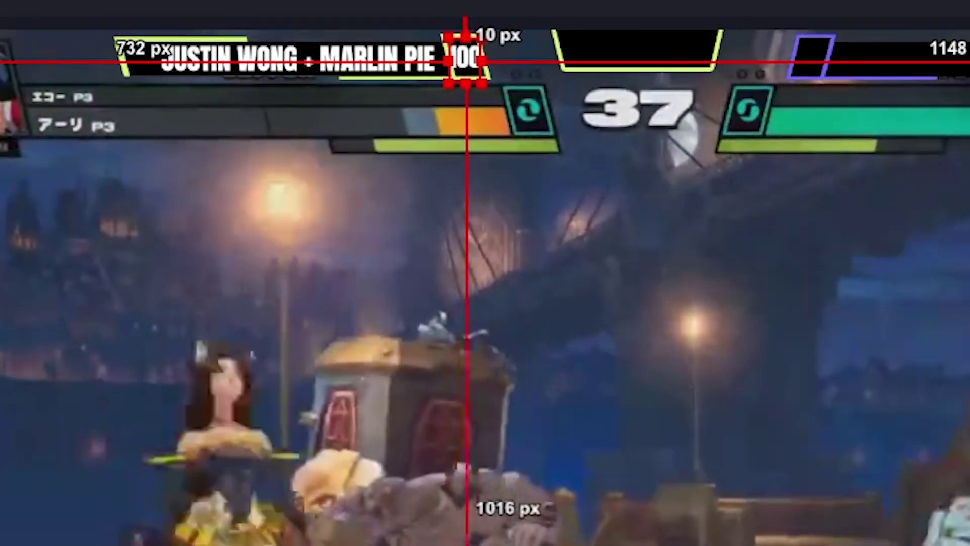
left_click(537, 174)
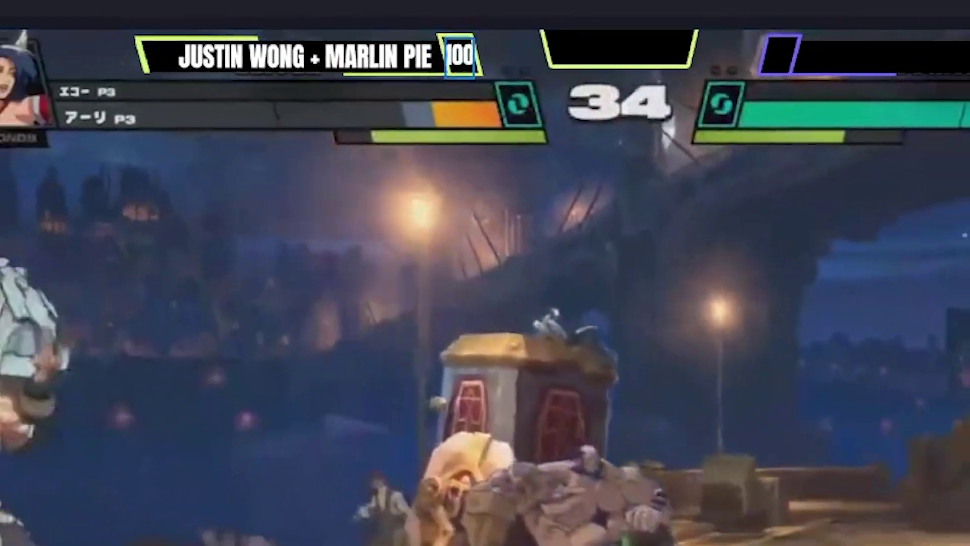
Nudge the P1 Score slightly right to X position 738
left_click(465, 63)
right_click(241, 42)
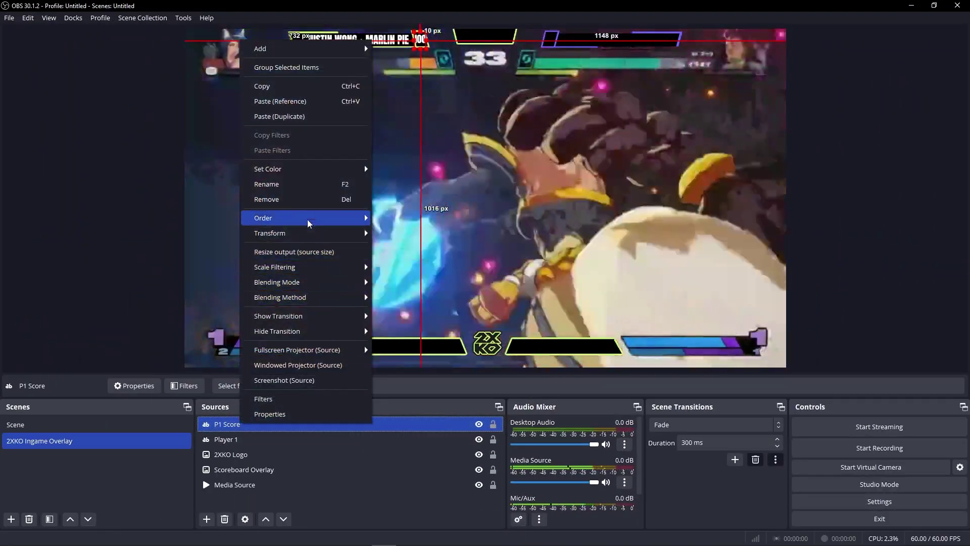
mouse_move(309, 233)
left_click(400, 234)
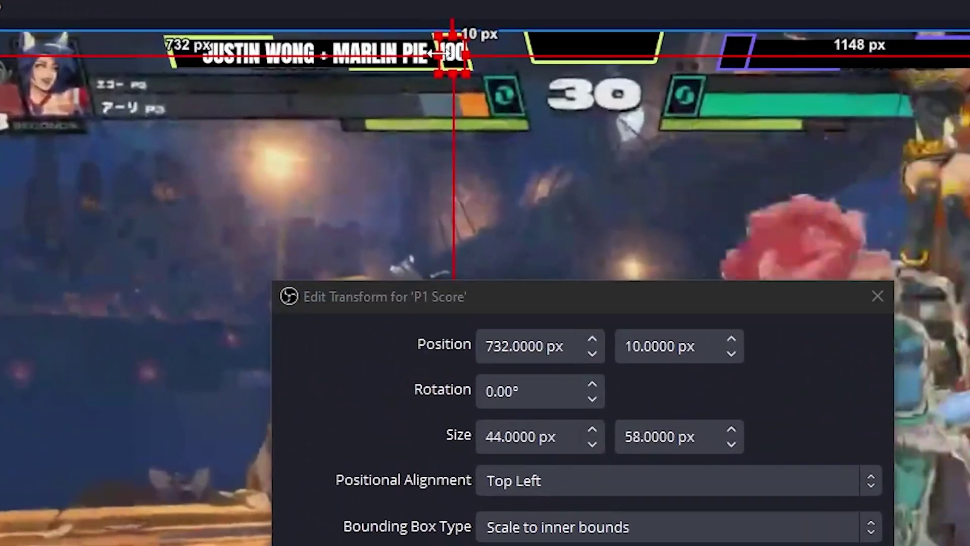
left_click_drag(415, 40, 454, 60)
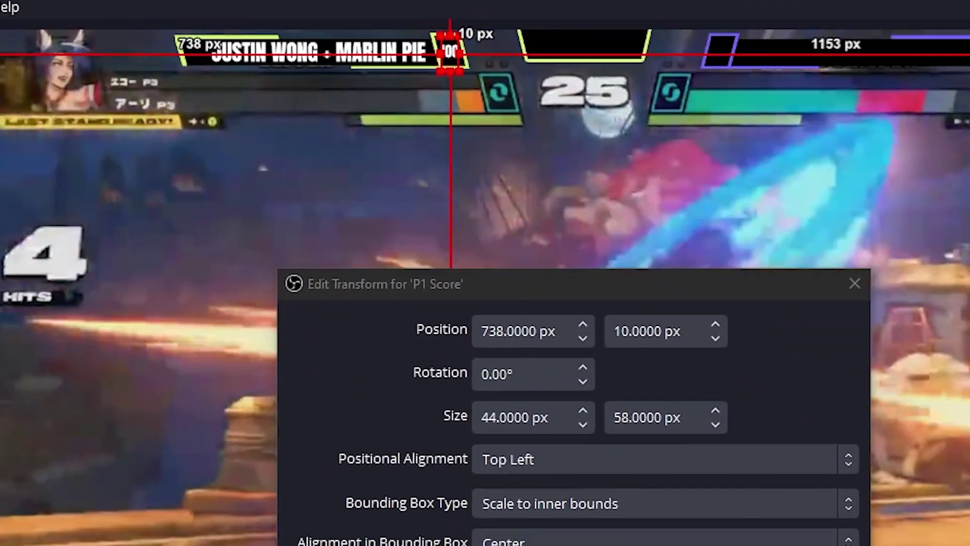
key("Escape")
left_click(296, 426, "ctrl")
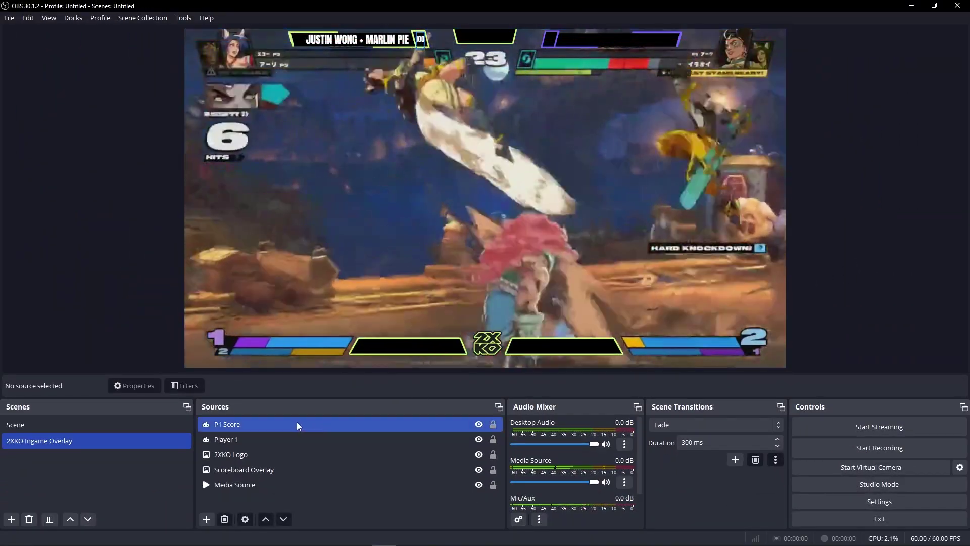
Set Player 2's bounding-box alignment to Center Left and shift its box edge slightly right
double_click(295, 426)
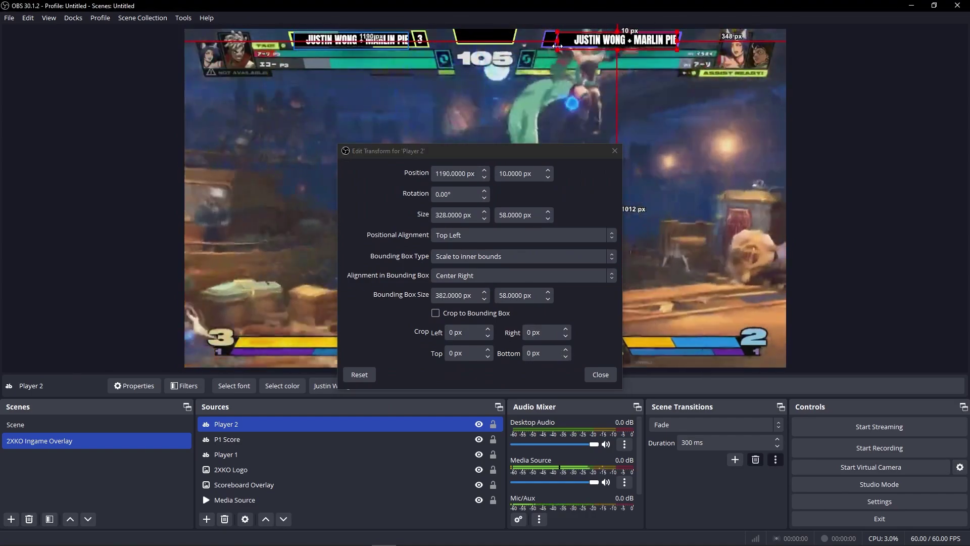
left_click(479, 276)
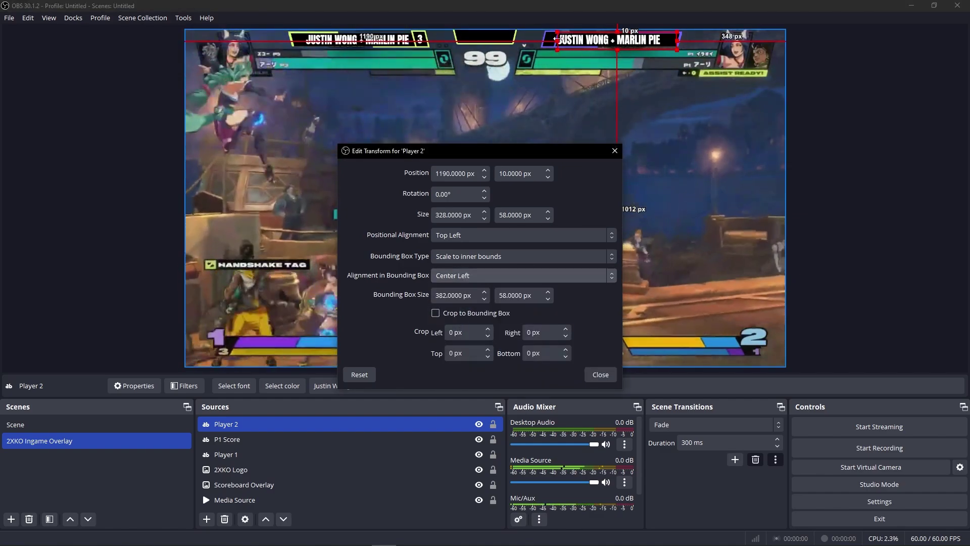
left_click_drag(554, 40, 558, 39)
double_click(281, 424)
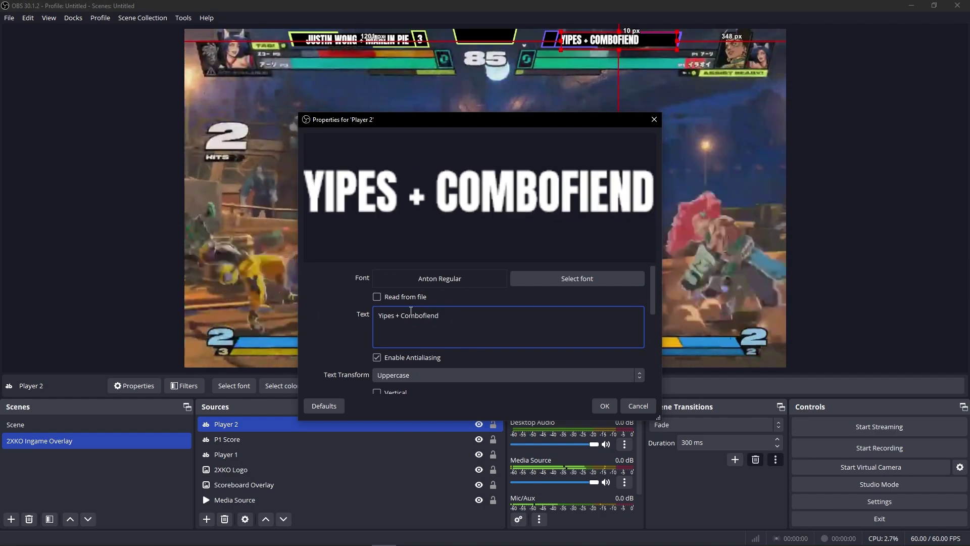
Apply the new Player 2 names, then copy and paste a duplicate of P1 Score
left_click(605, 406)
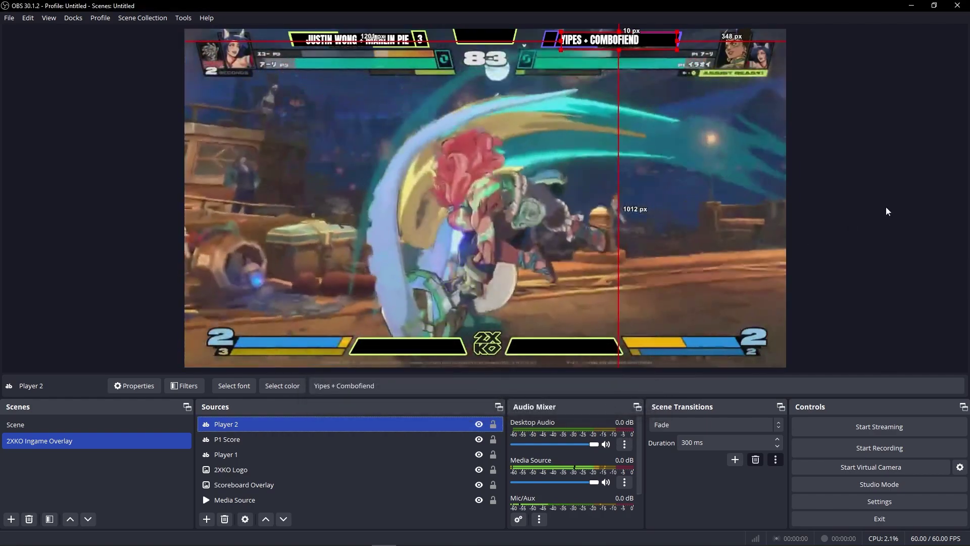
left_click(887, 208)
left_click(236, 443)
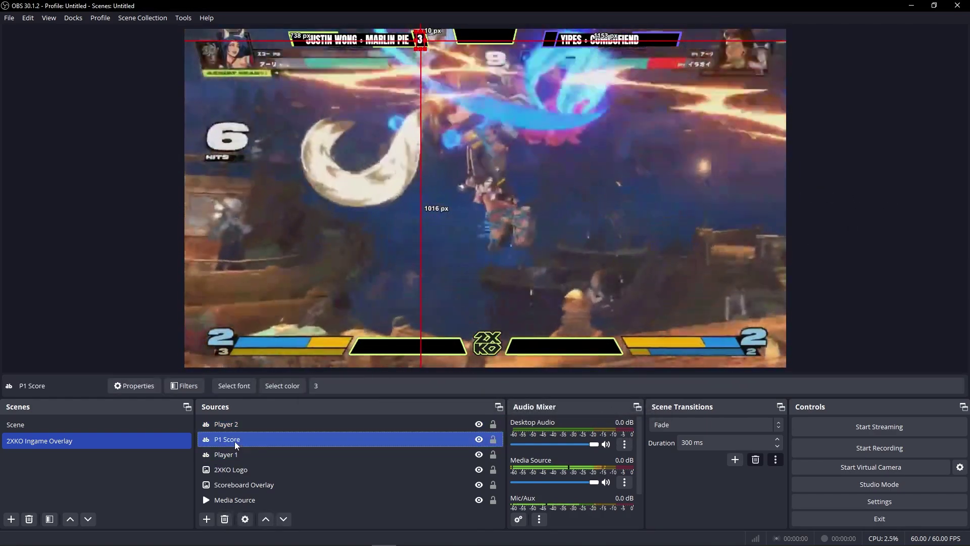
right_click(238, 440)
left_click(303, 140)
right_click(227, 439)
left_click(267, 134)
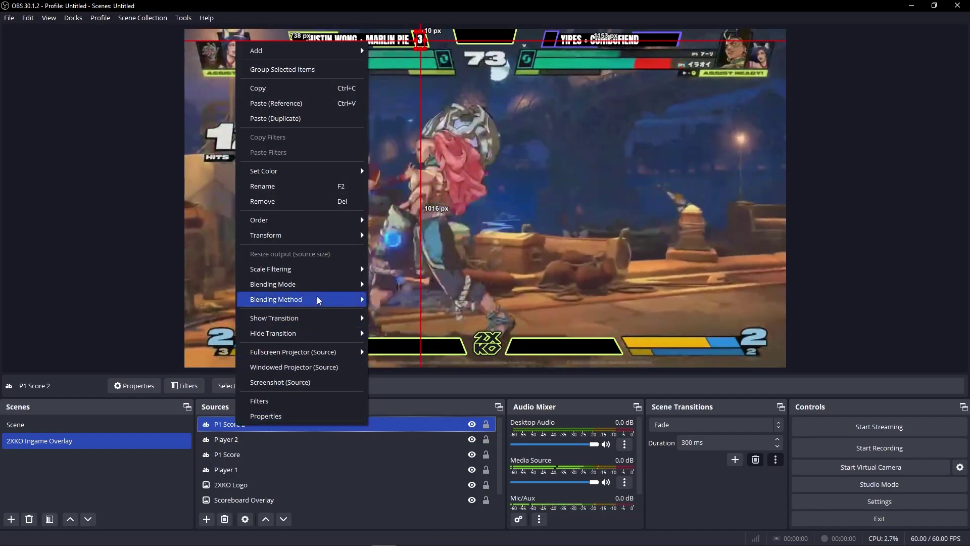
Rename the copy P2 Score and move it to X 1149 beside the Player 2 names
left_click(285, 185)
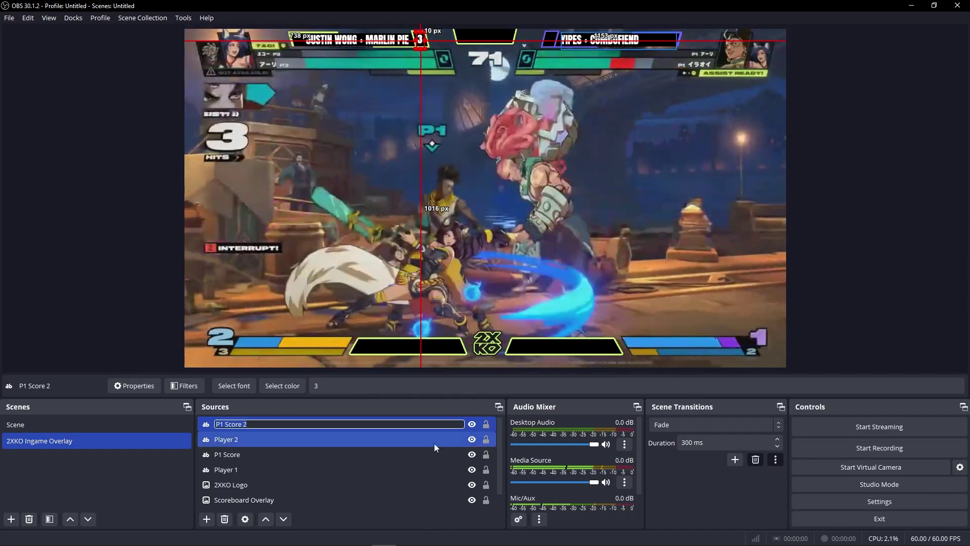
type("P2 Score")
key("Return")
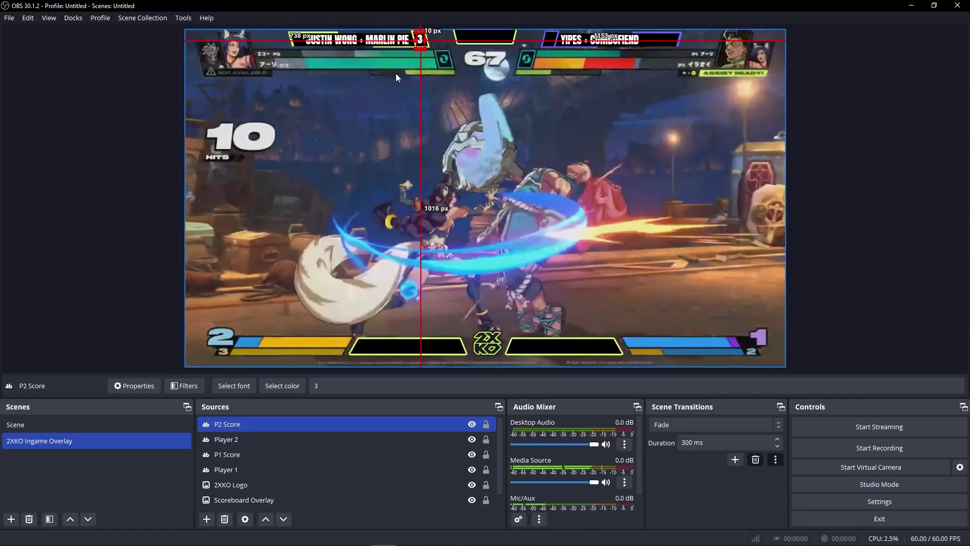
right_click(240, 425)
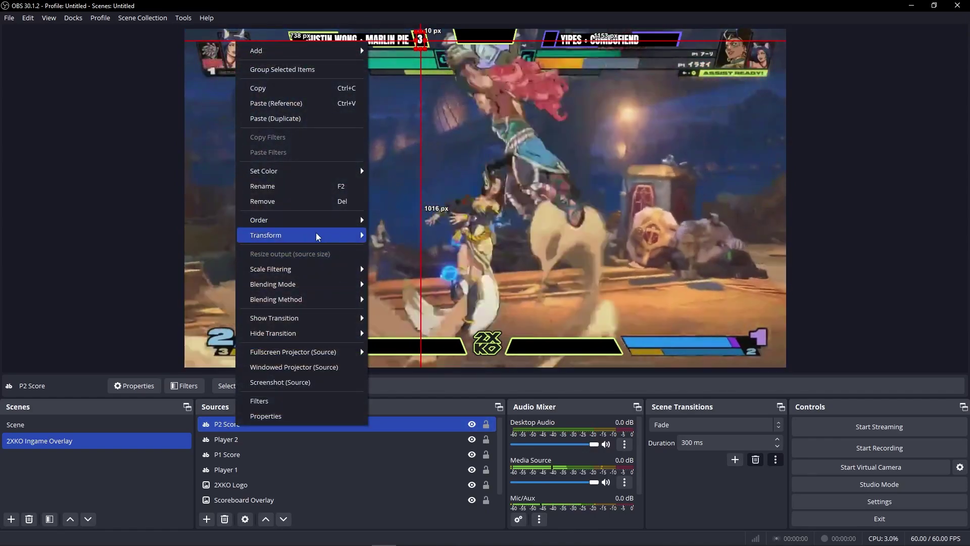
mouse_move(318, 234)
left_click(396, 234)
left_click_drag(424, 41, 554, 51)
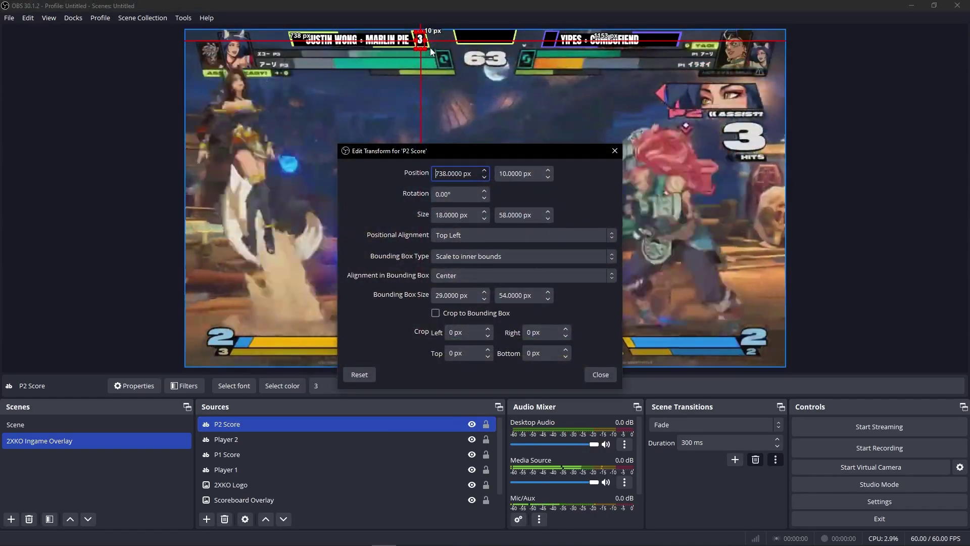
left_click_drag(416, 48, 545, 46)
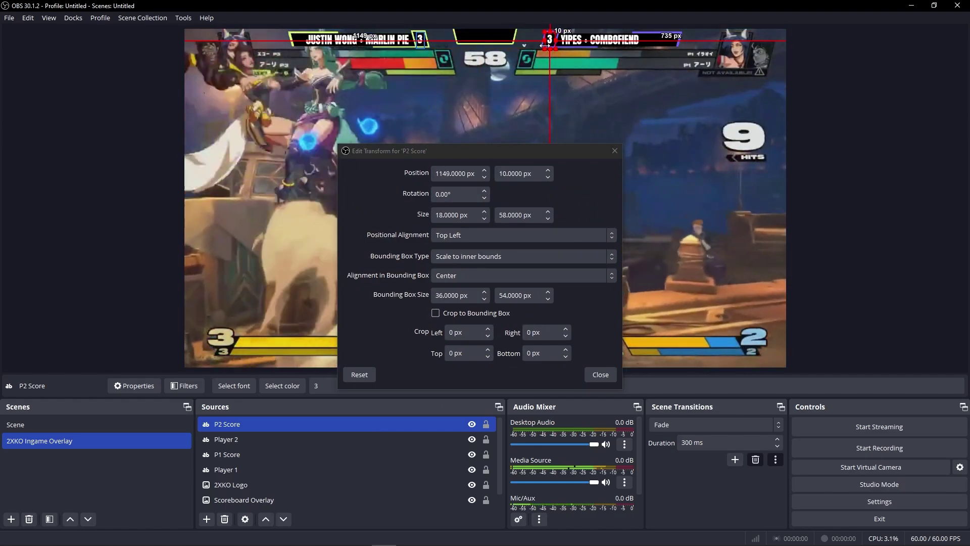
left_click(602, 375)
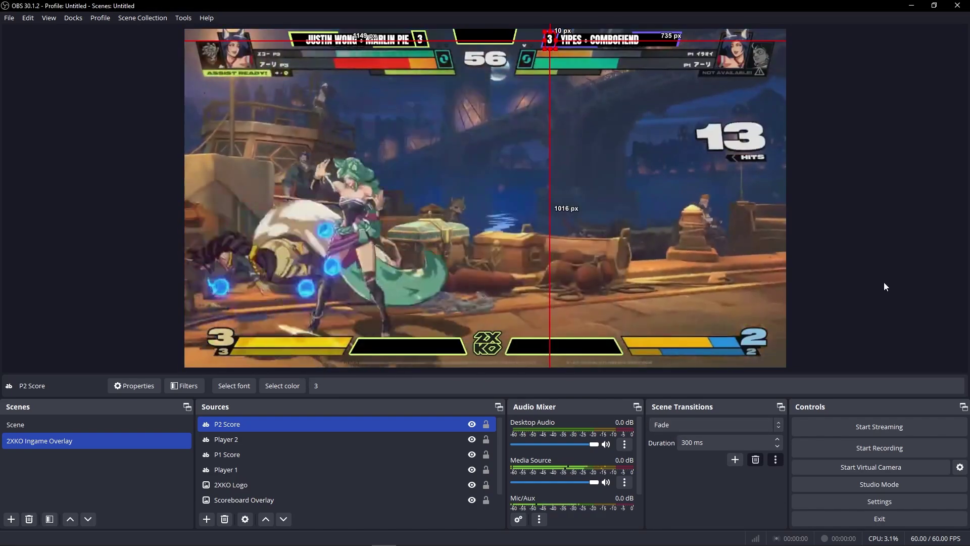
left_click(886, 270)
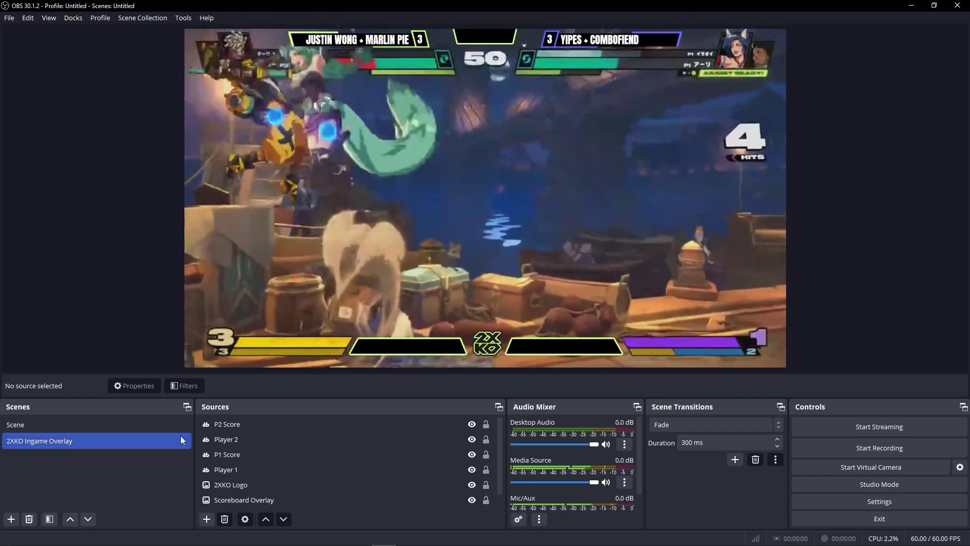
Paste a duplicate of the Player 1 name source and rename it Title
left_click(238, 469)
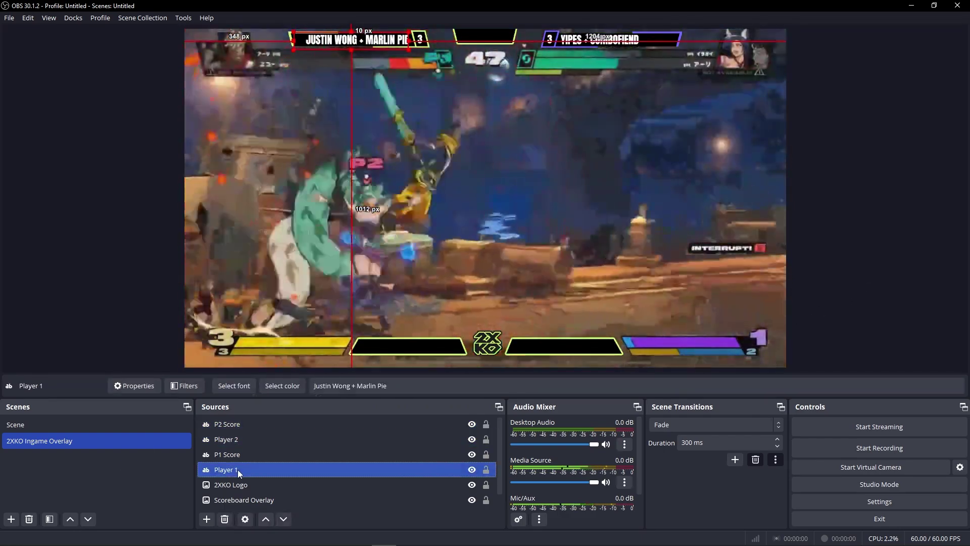
right_click(238, 469)
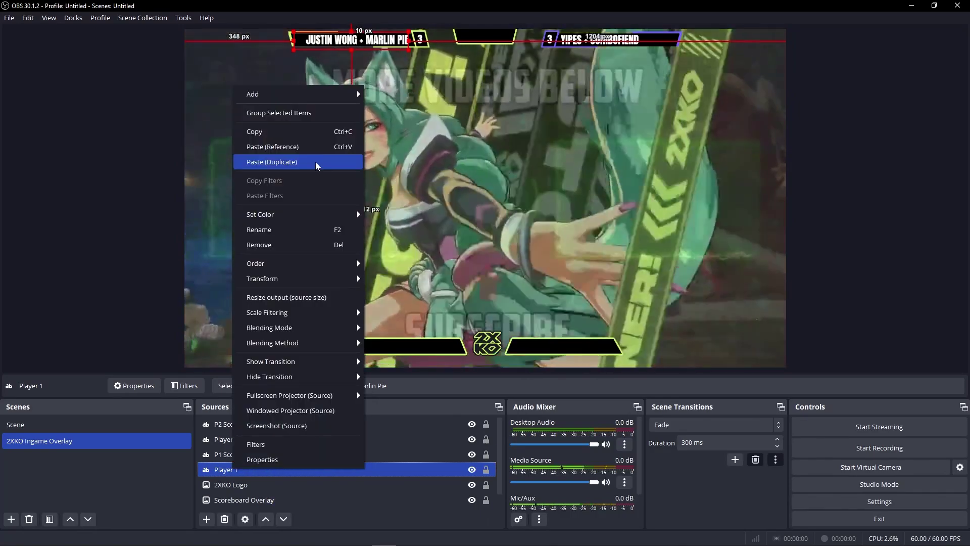
left_click(315, 162)
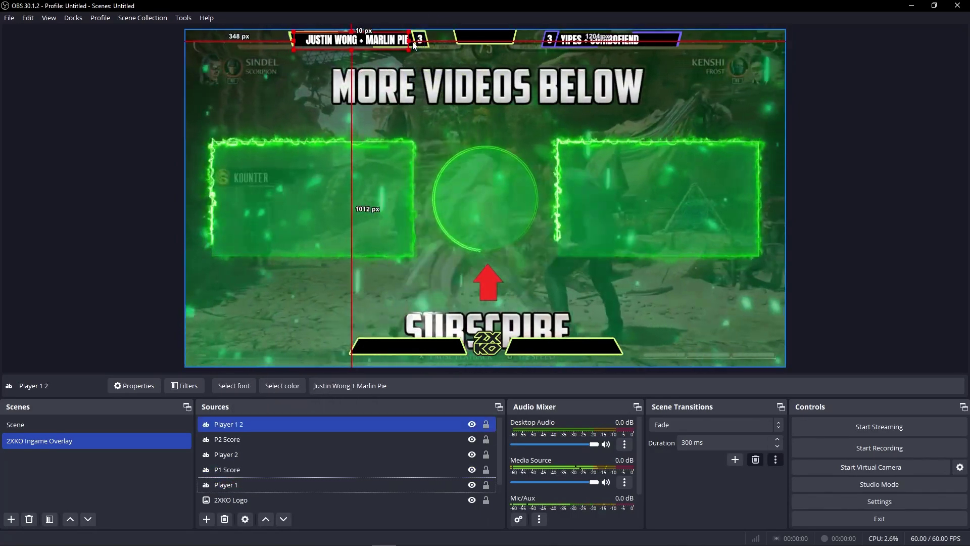
right_click(229, 426)
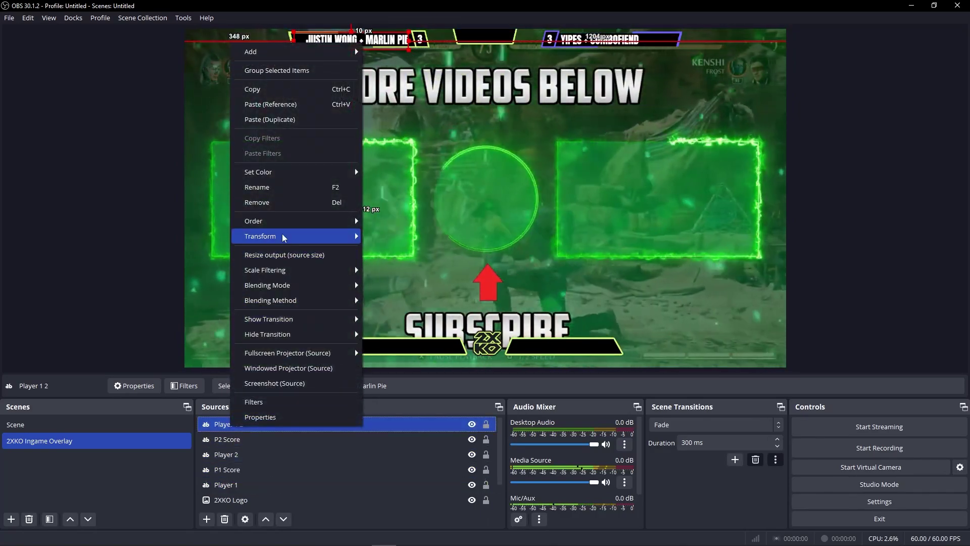
left_click(257, 186)
type("Title")
key("Return")
Resize the Title's bounding box to sit at the top centre
right_click(296, 424)
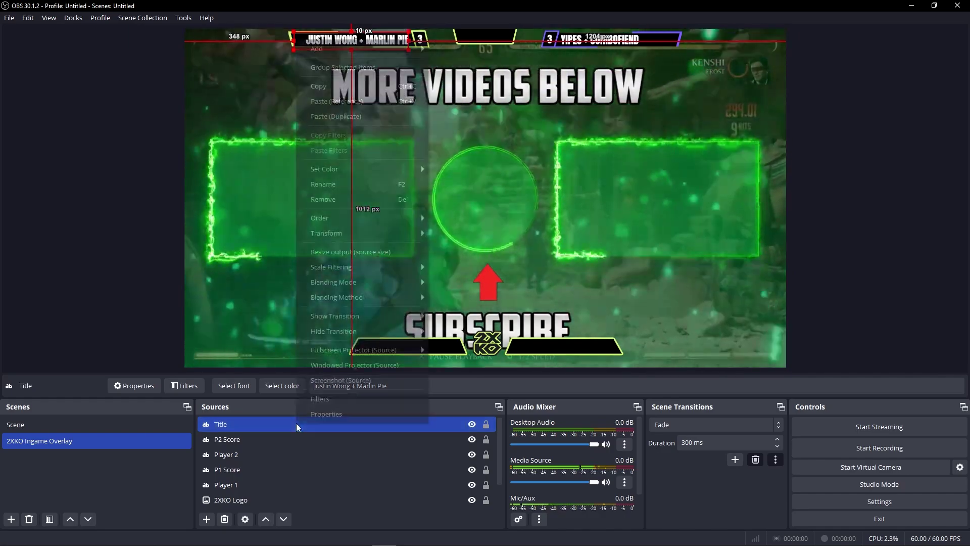
mouse_move(388, 242)
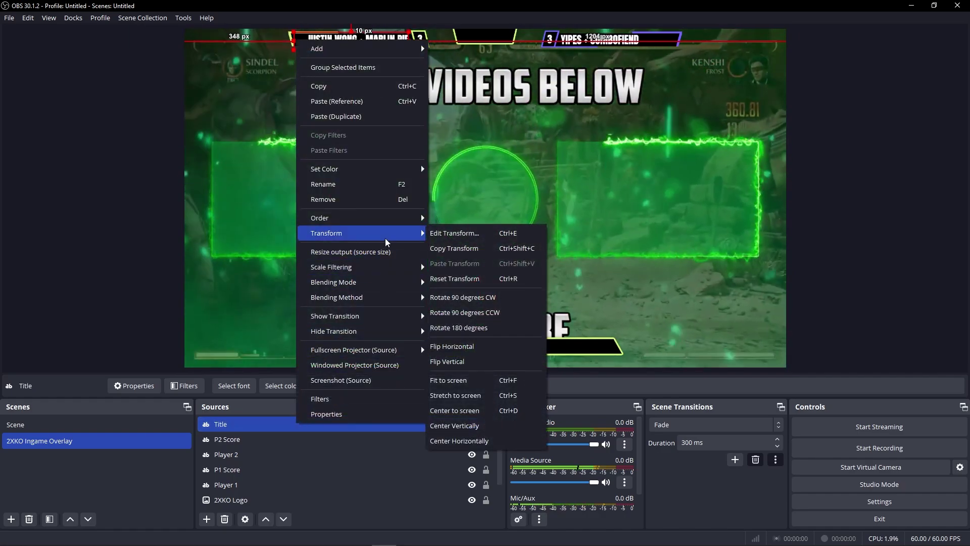
left_click(459, 236)
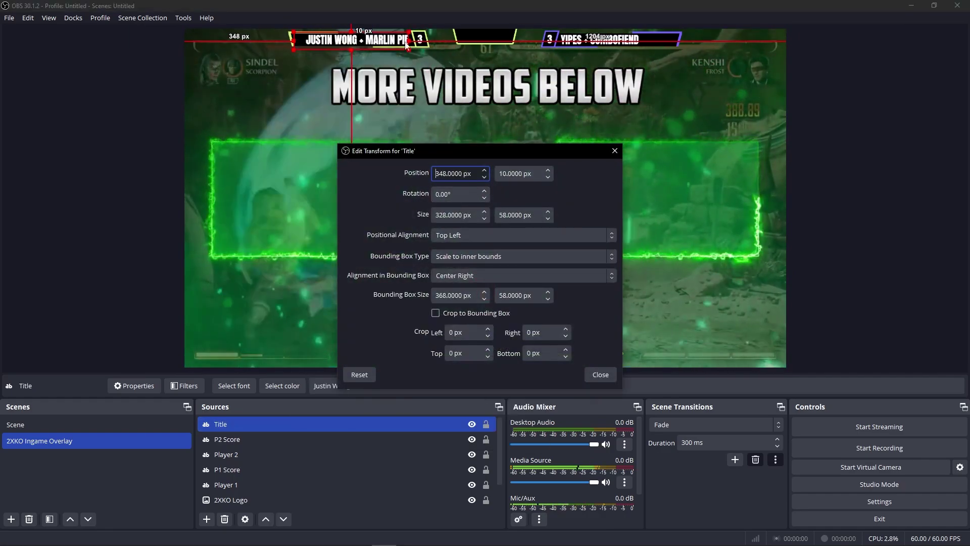
left_click_drag(409, 41, 513, 50)
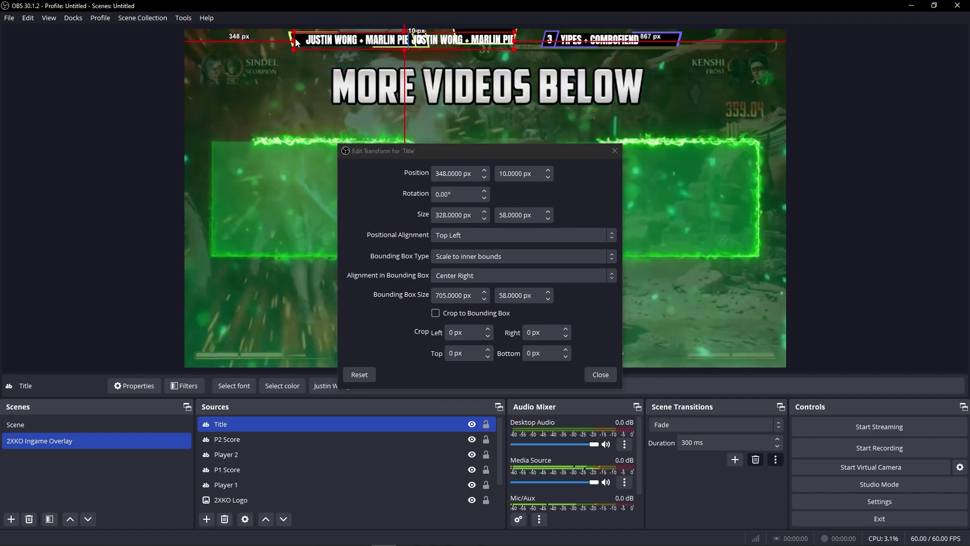
left_click_drag(439, 44, 451, 44)
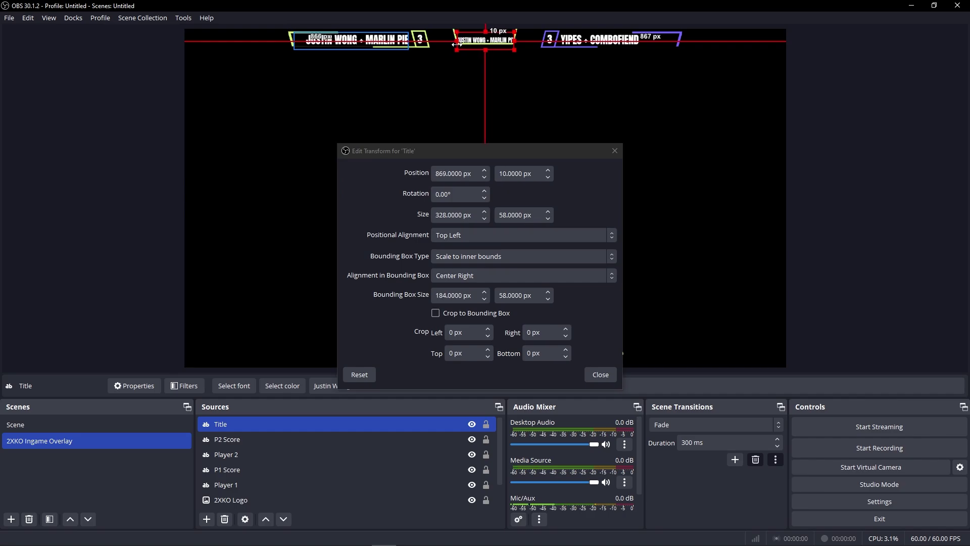
Set the Title text to Grand Finals
double_click(459, 45)
type("T")
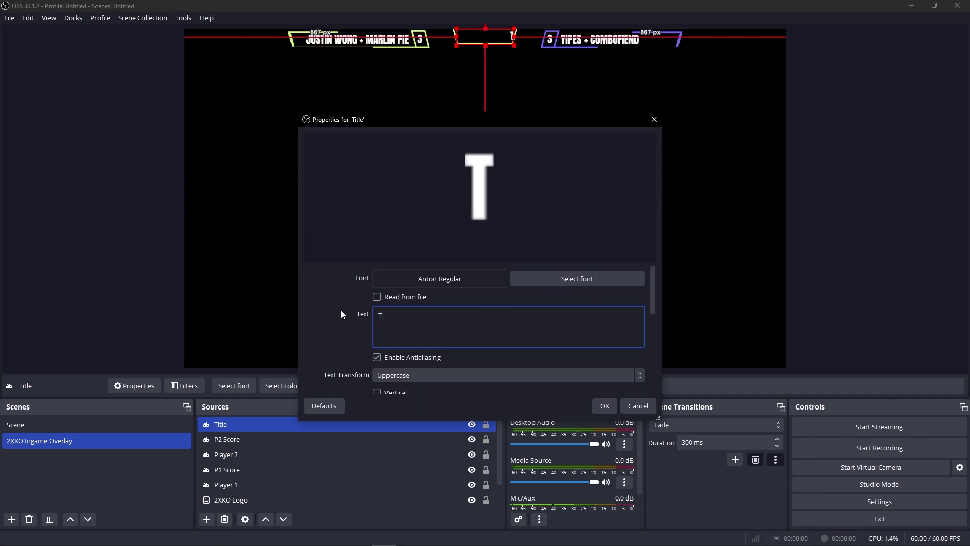
key("BackSpace")
type("Grand Finals")
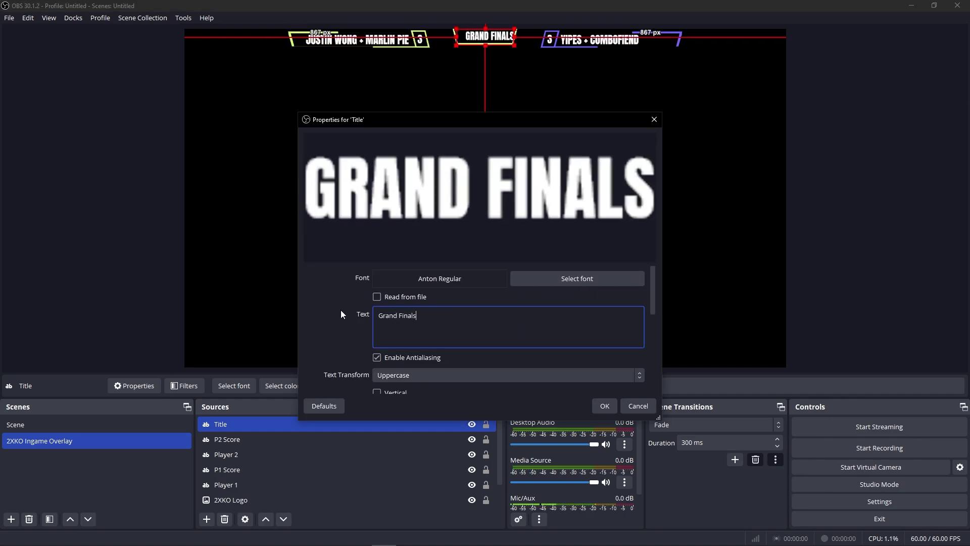
left_click(605, 406)
Set the Title's alignment in bounding box to Center
key("ctrl+e")
left_click(470, 276)
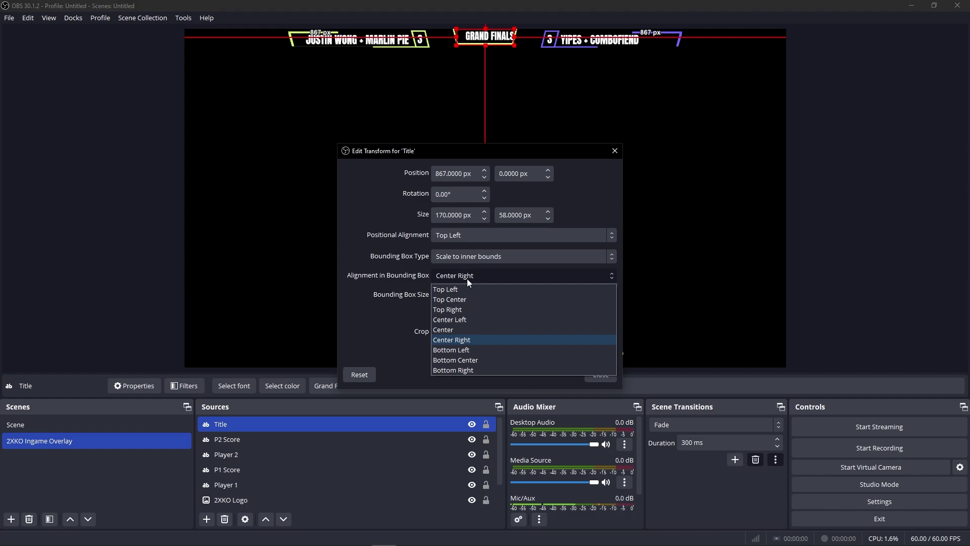
left_click(455, 329)
left_click(602, 374)
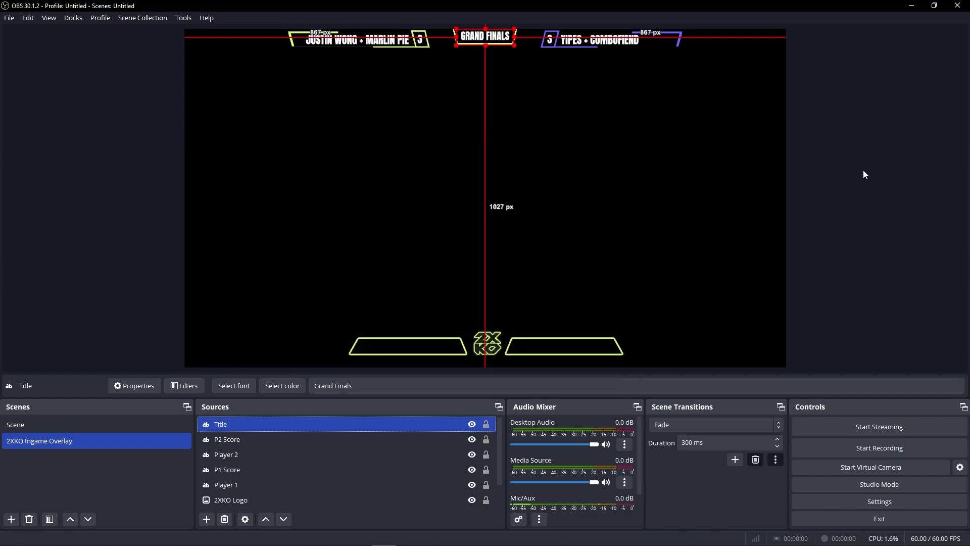
Paste a duplicate of the Title source
left_click(845, 214)
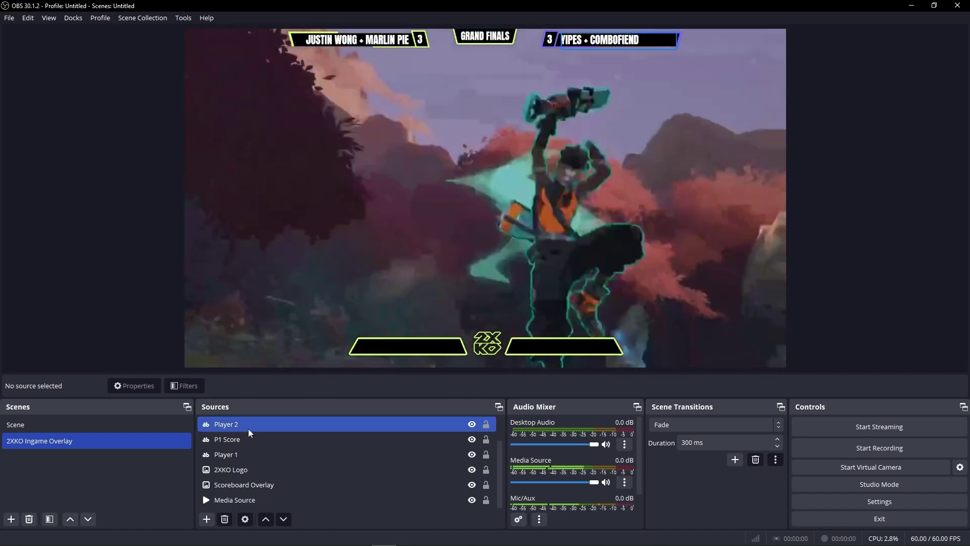
left_click(236, 458)
scroll(242, 455, "up", 1)
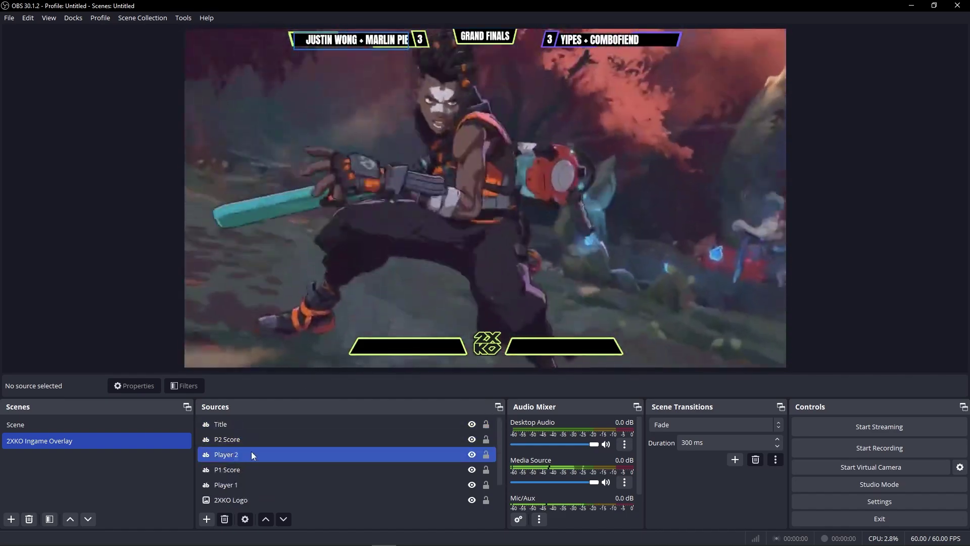
left_click(244, 424)
right_click(243, 426)
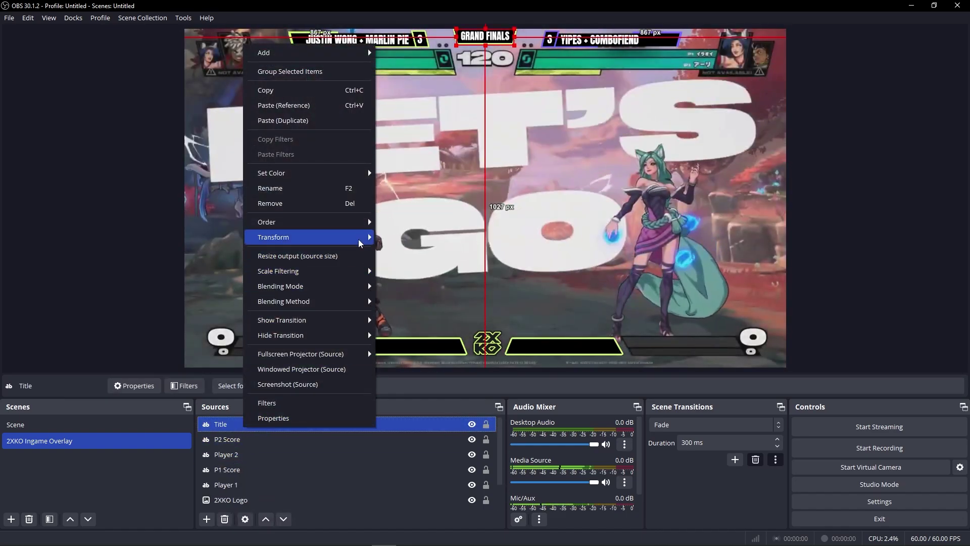
key("Escape")
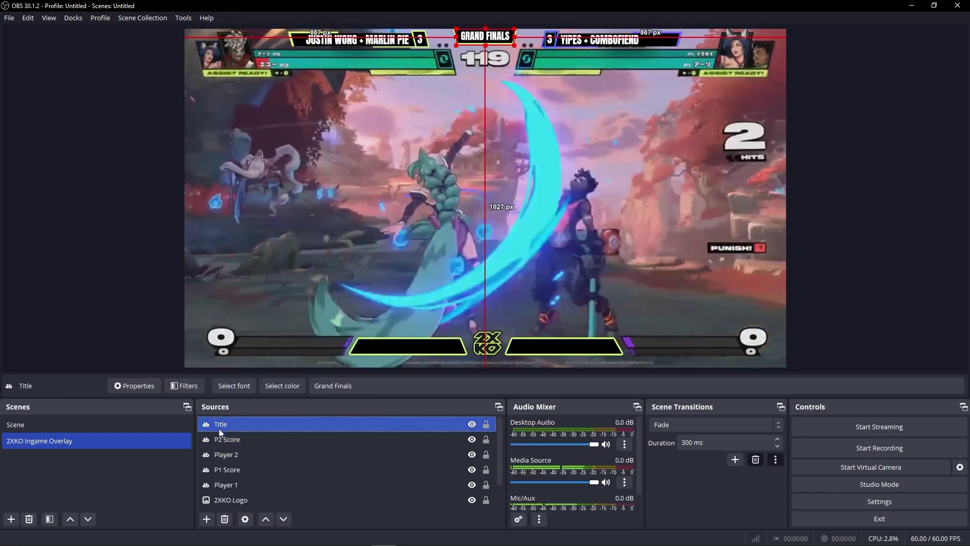
right_click(220, 425)
left_click(302, 118)
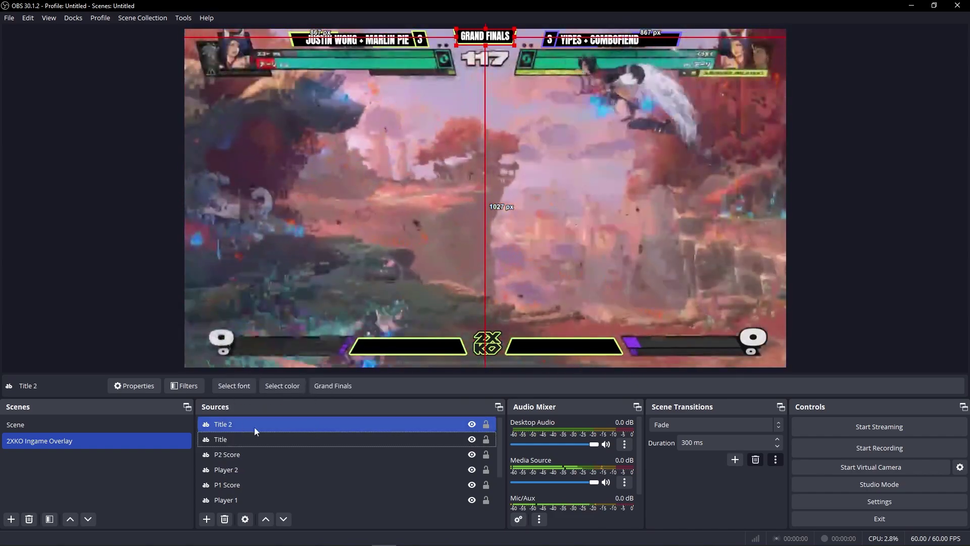
Rename the duplicated title to Bottom Left Title
right_click(250, 425)
left_click(301, 187)
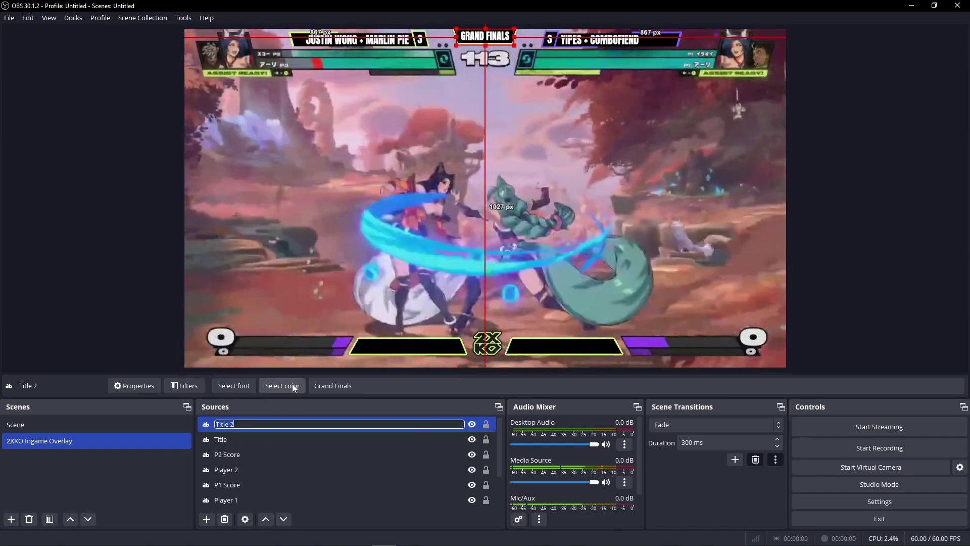
type("Bottom")
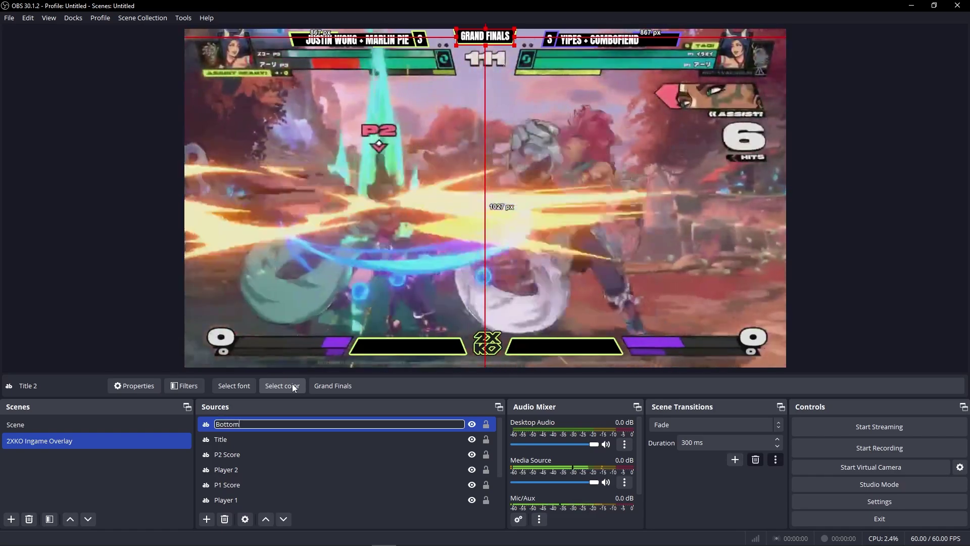
type(" Left Title")
key("Return")
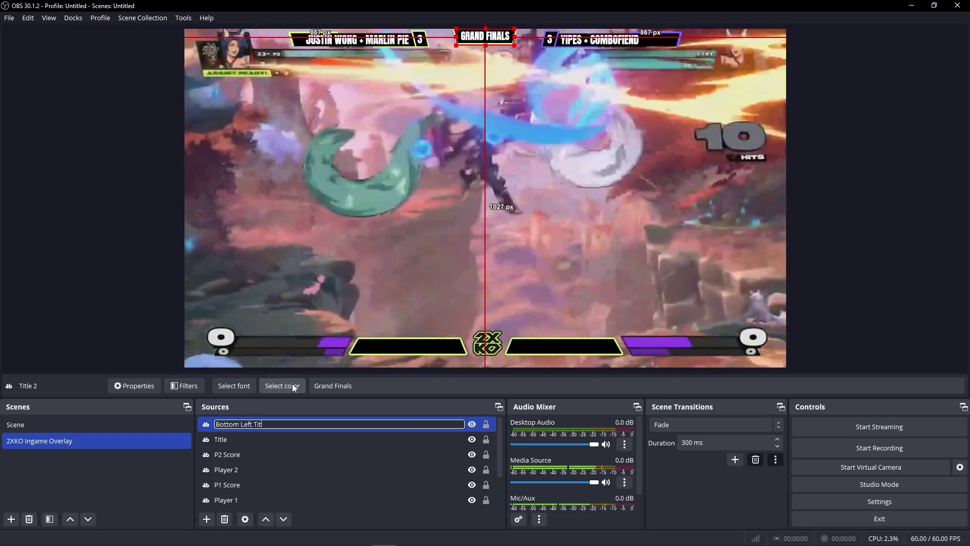
right_click(192, 363)
Resize the Bottom Left Title box into the left bottom bar beside the 2XKO logo
mouse_move(260, 232)
left_click(435, 232)
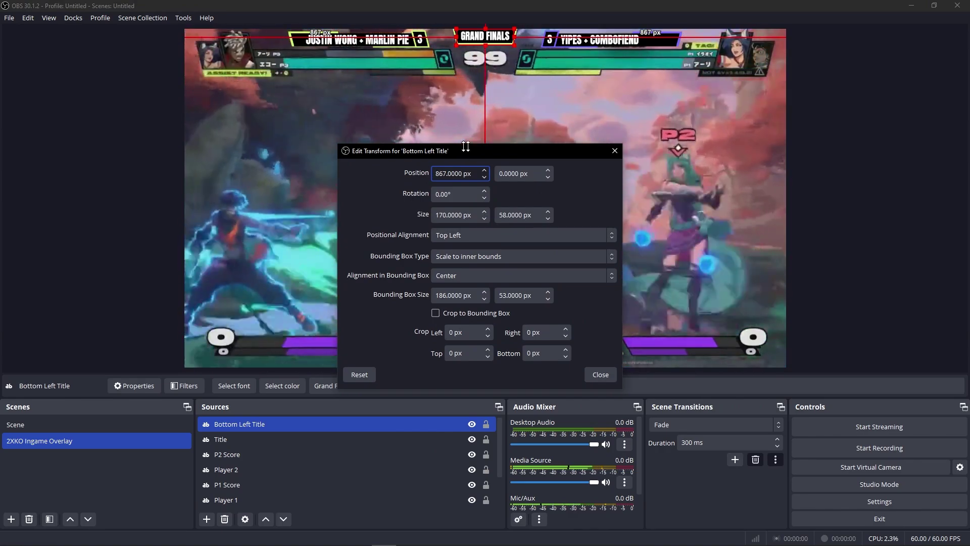
left_click_drag(525, 158, 831, 137)
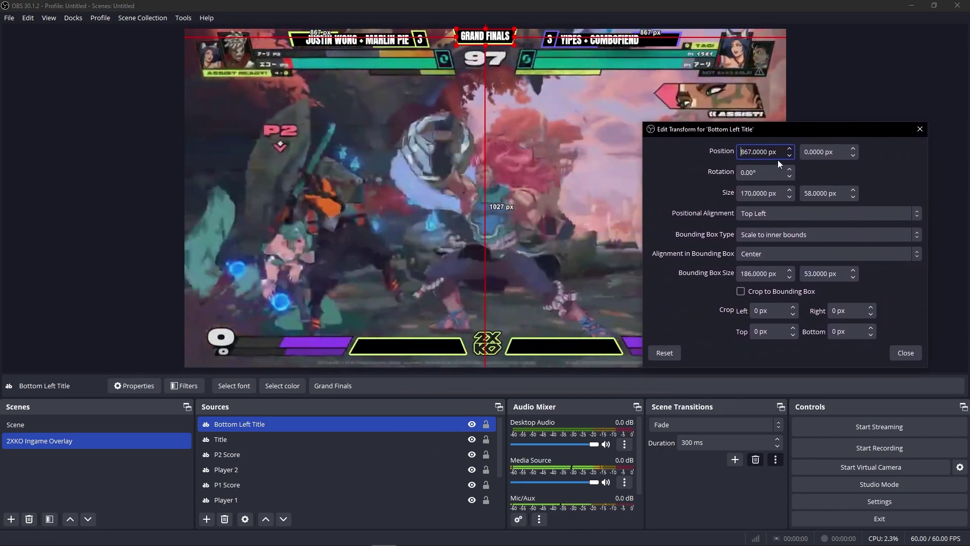
left_click_drag(456, 45, 355, 357)
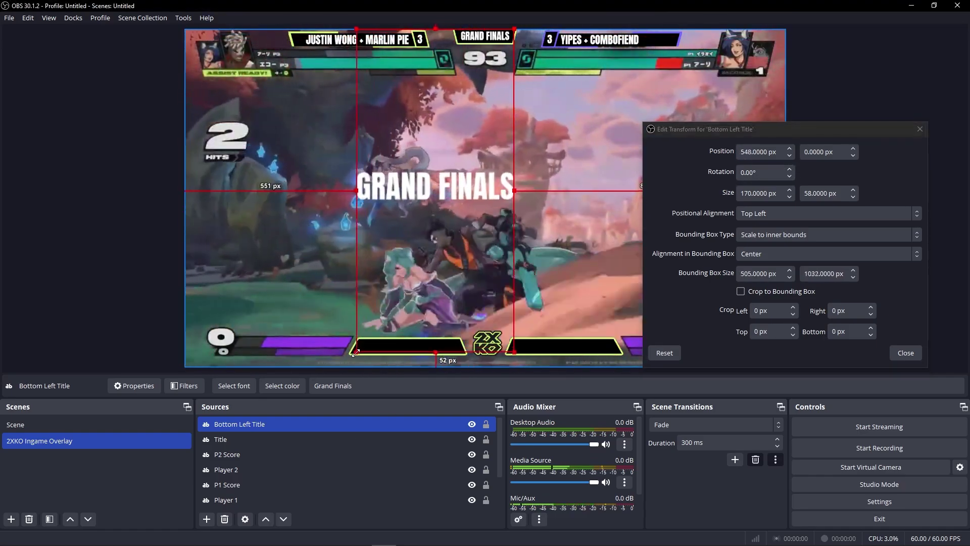
left_click_drag(514, 29, 460, 339)
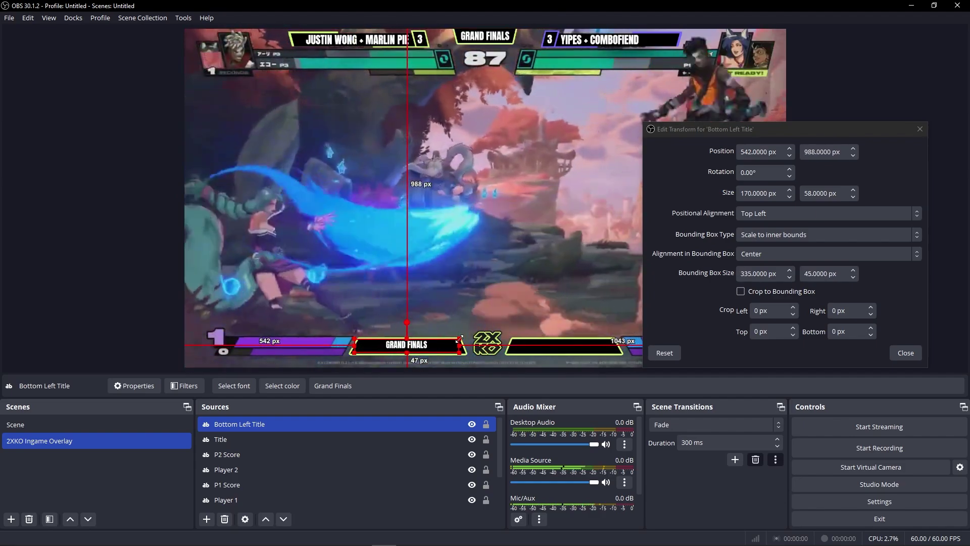
left_click_drag(353, 353, 357, 353)
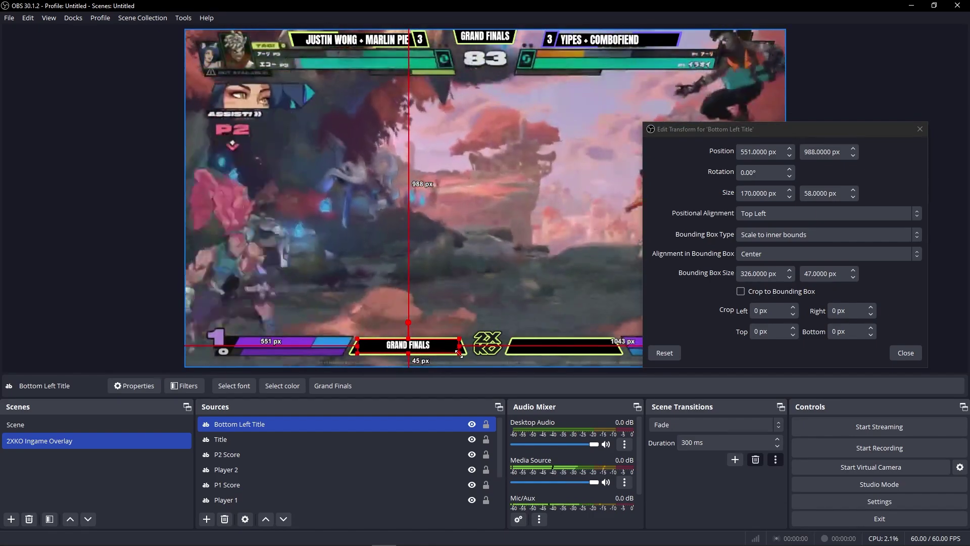
double_click(384, 346)
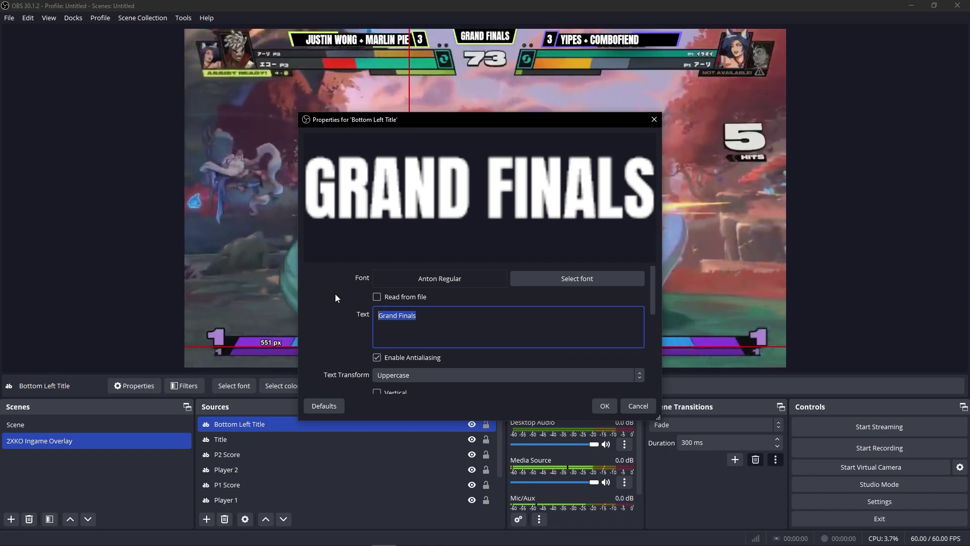
Set the Bottom Left Title text to Event Name
type("z")
key("BackSpace")
type("Event Name")
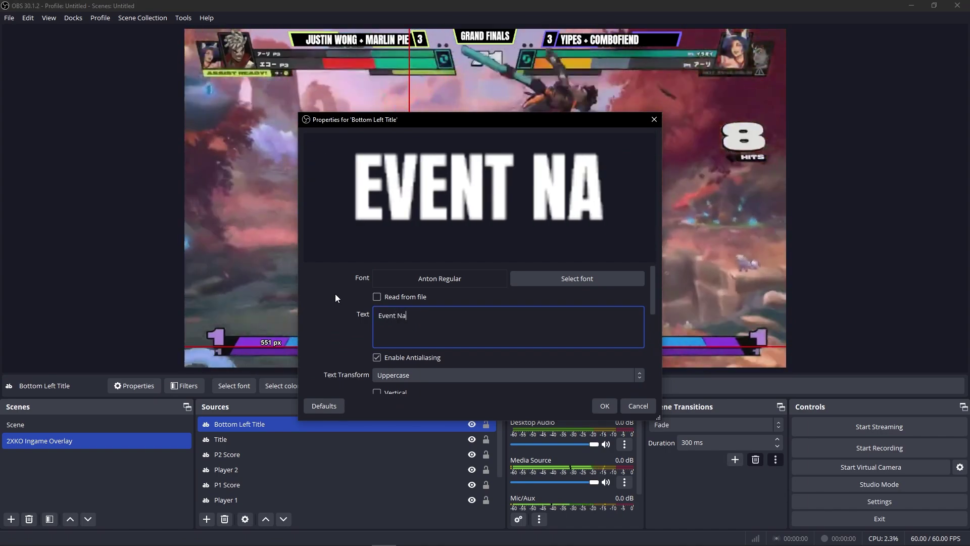
left_click(605, 406)
Paste a duplicate of the Bottom Left Title source
right_click(267, 424)
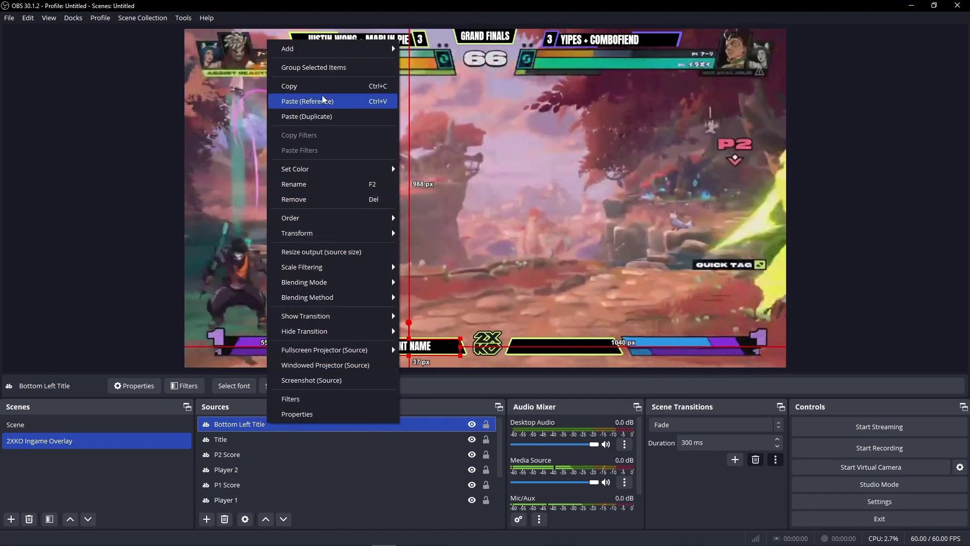
key("Escape")
right_click(240, 429)
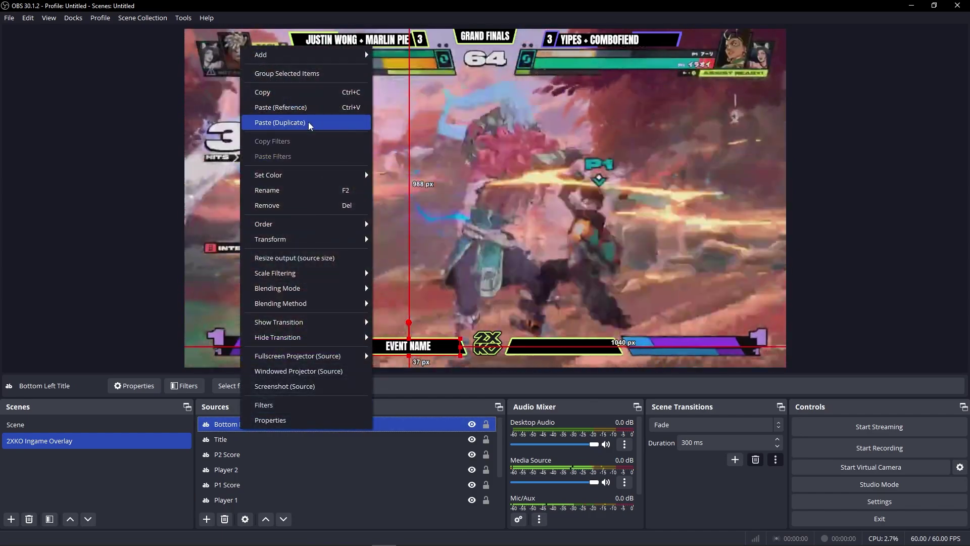
left_click(310, 123)
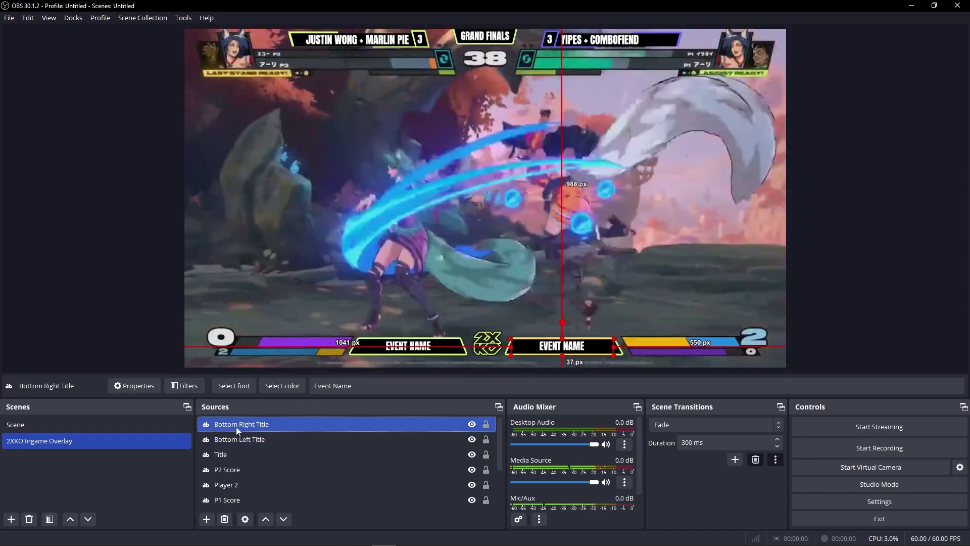
Change the duplicate's text to Twitch.tv/channel
double_click(235, 427)
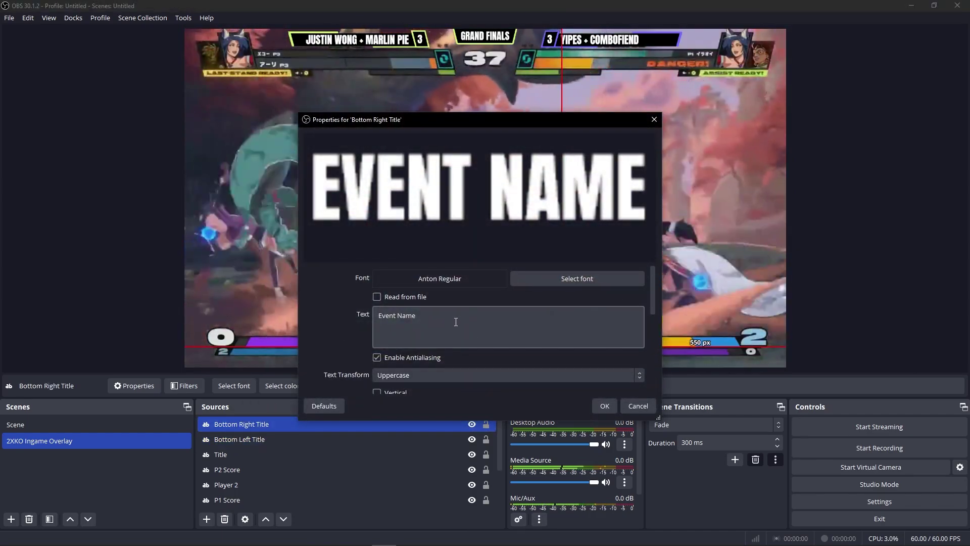
key("ctrl+a")
type("Twitc")
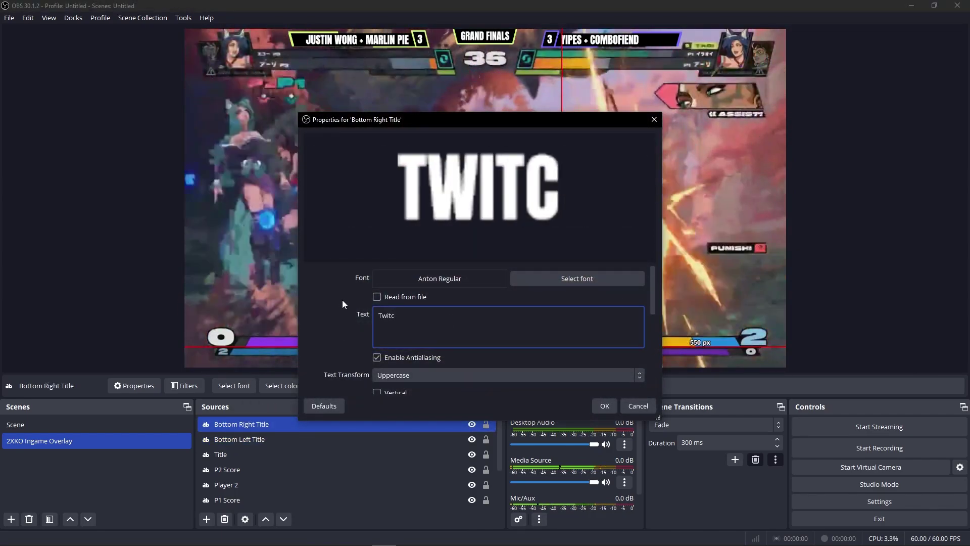
type("h.t")
key("BackSpace")
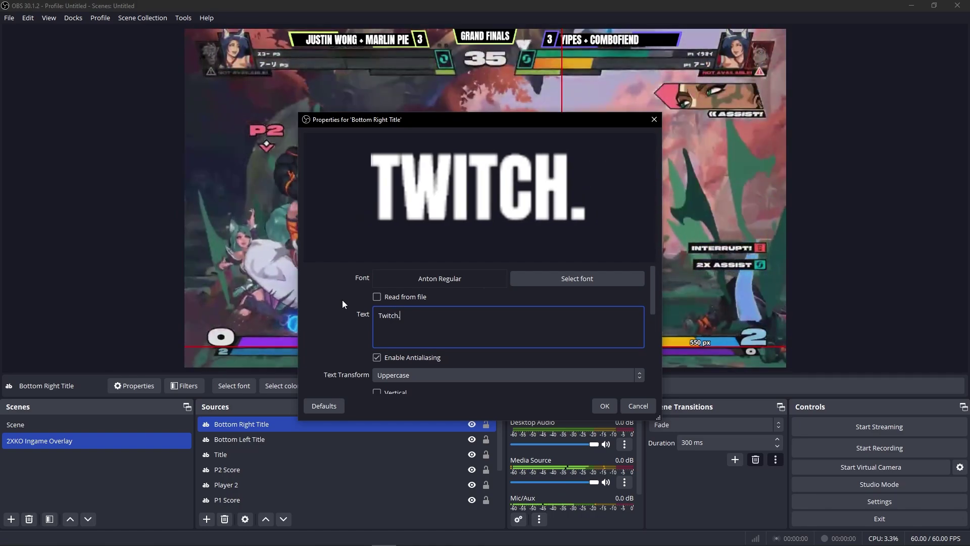
type("tv/channel")
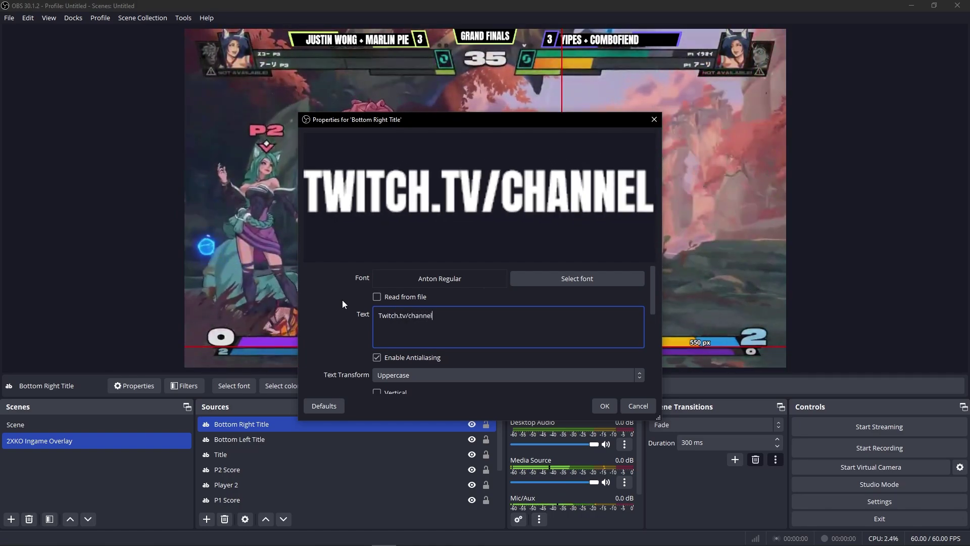
left_click(601, 406)
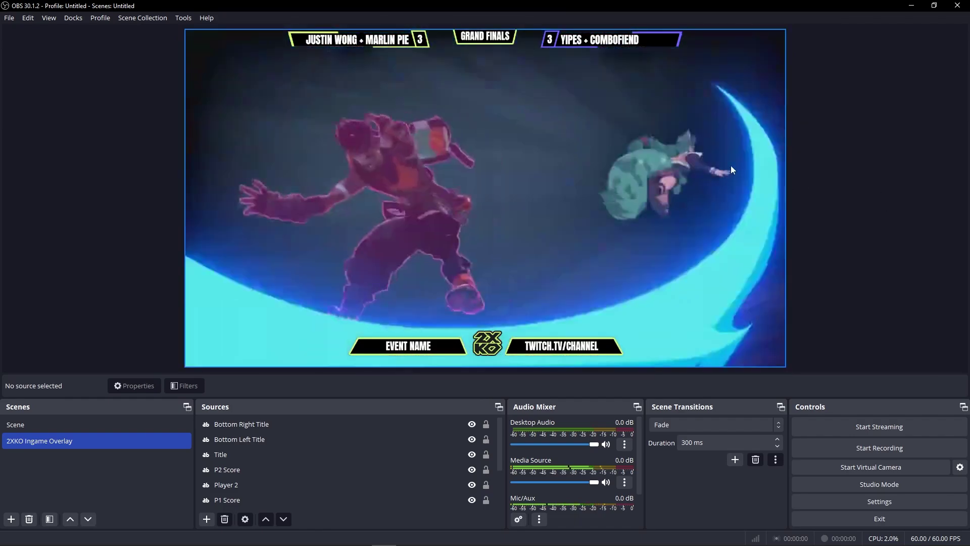
Hide the static Scoreboard Overlay source
scroll(332, 429, "down", 2)
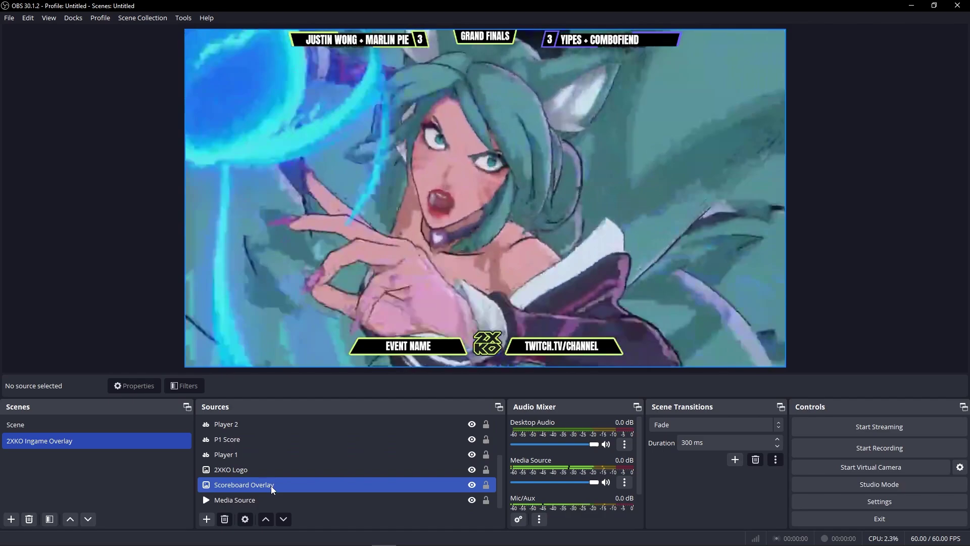
left_click(271, 486)
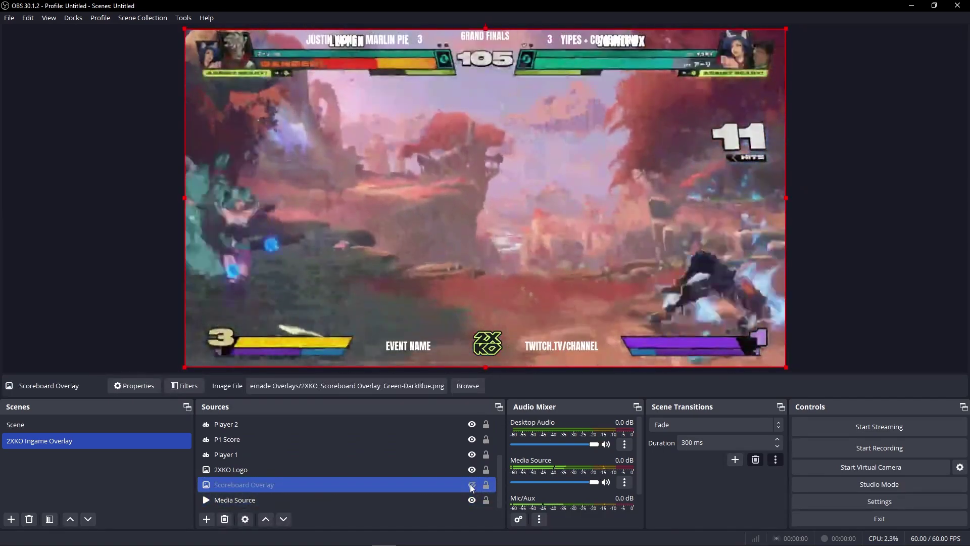
left_click(472, 485)
Add a new Image Slide Show source named 'Scoreboard Slideshow'
left_click(207, 519)
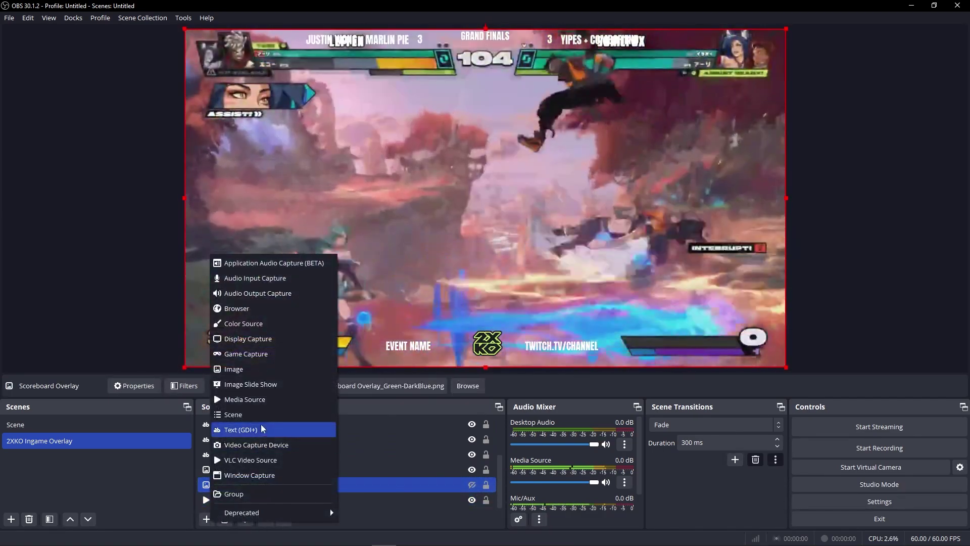
left_click(262, 385)
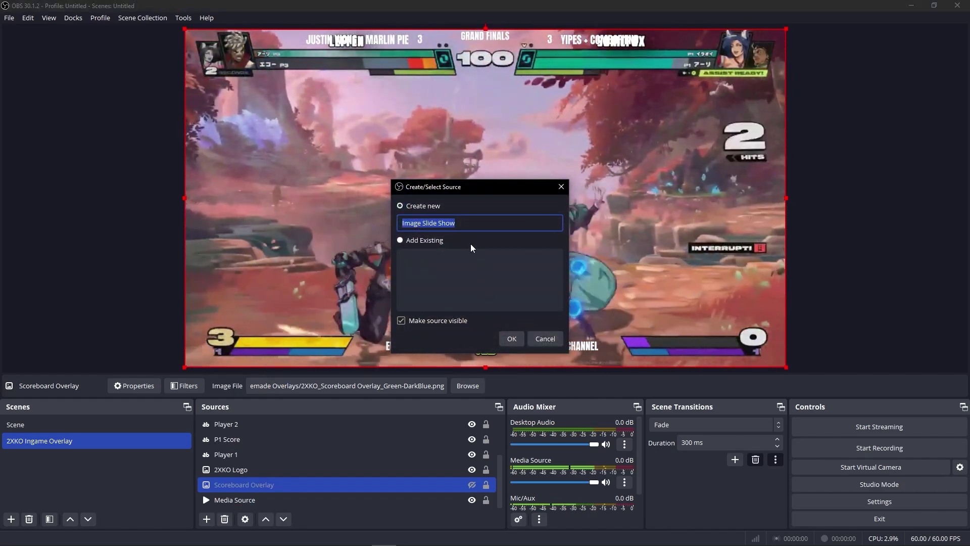
type("Scoreb")
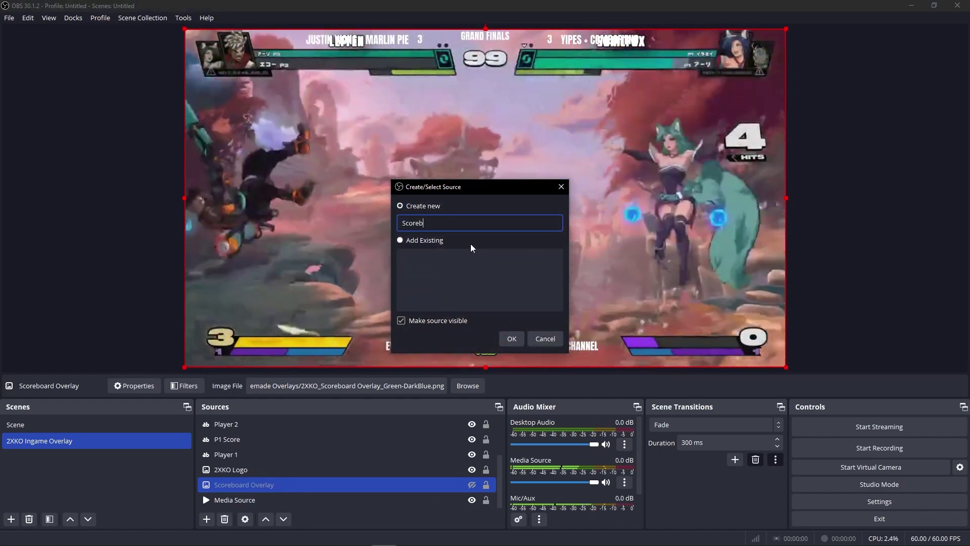
type("oard Slide")
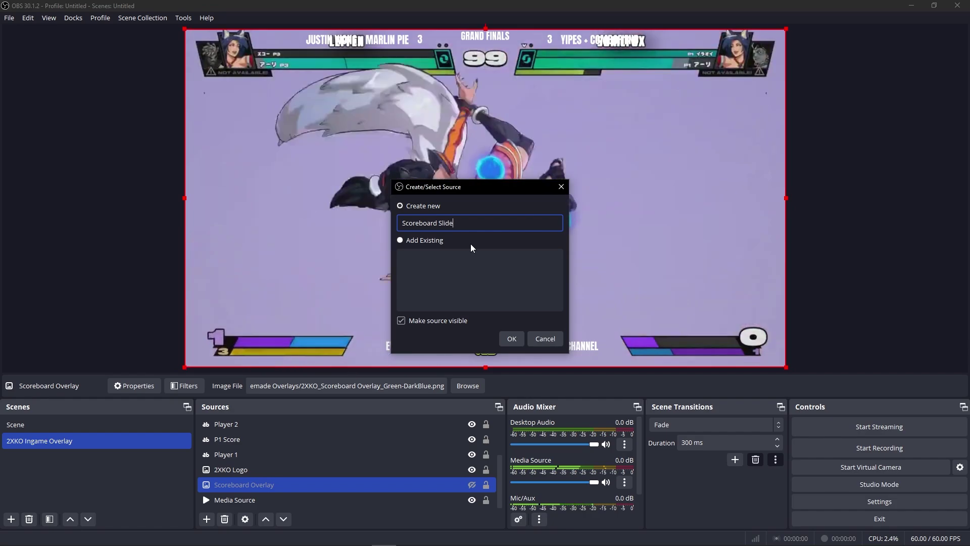
type("show")
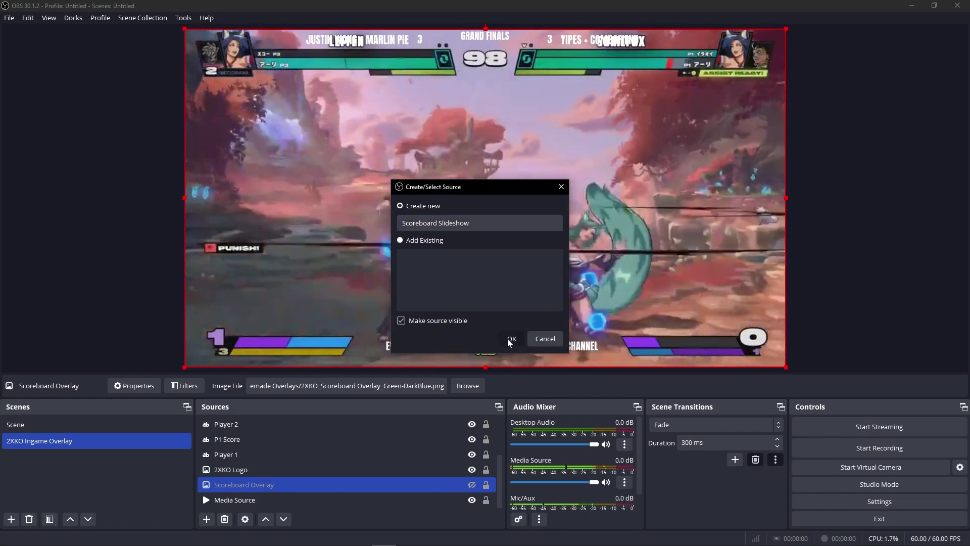
Create the slideshow source and browse to the Premade Overlays folder to add image files
left_click(511, 340)
scroll(364, 330, "down", 3)
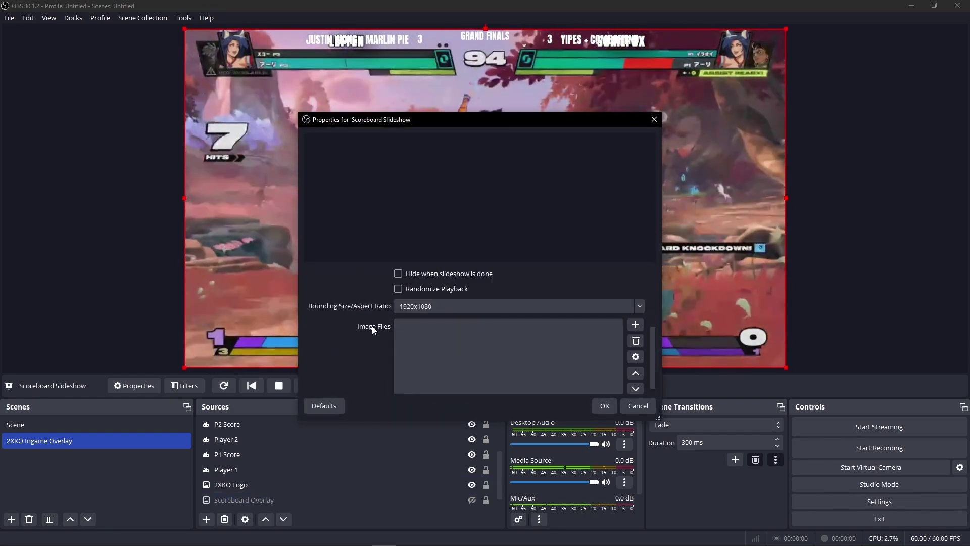
left_click(635, 318)
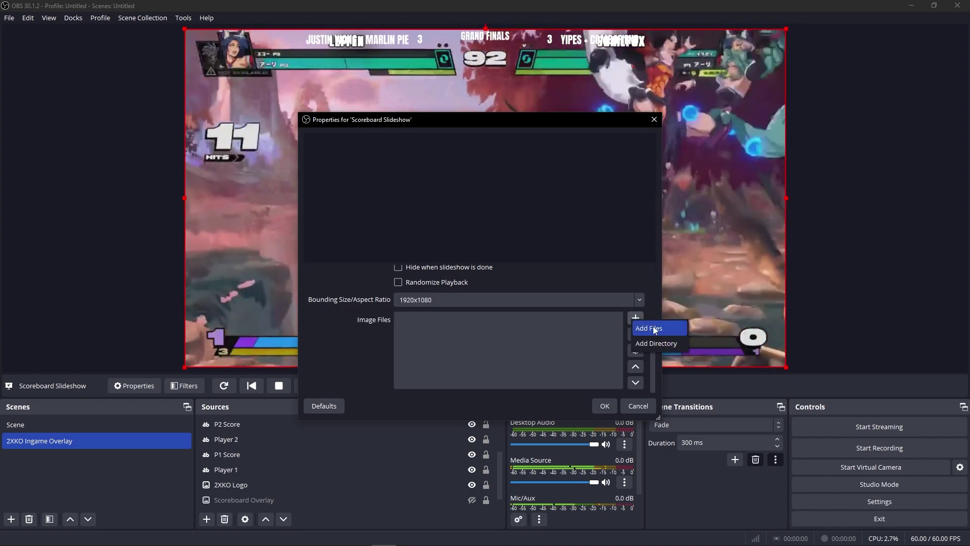
left_click(651, 329)
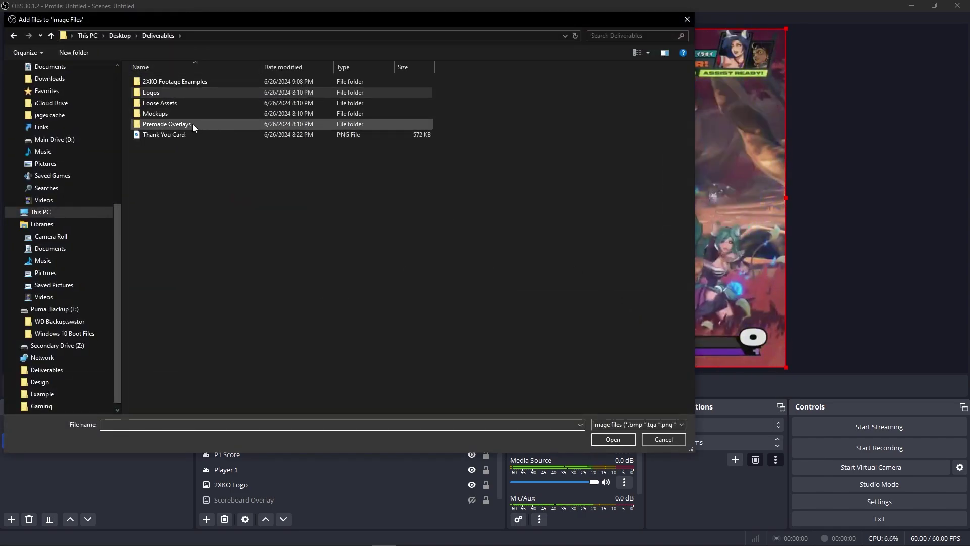
double_click(193, 127)
Load the Red-DarkBlue, Green-LightBlue, Green-Red and White scoreboard overlays into the slideshow
left_click(204, 154)
scroll(398, 322, "down", 1)
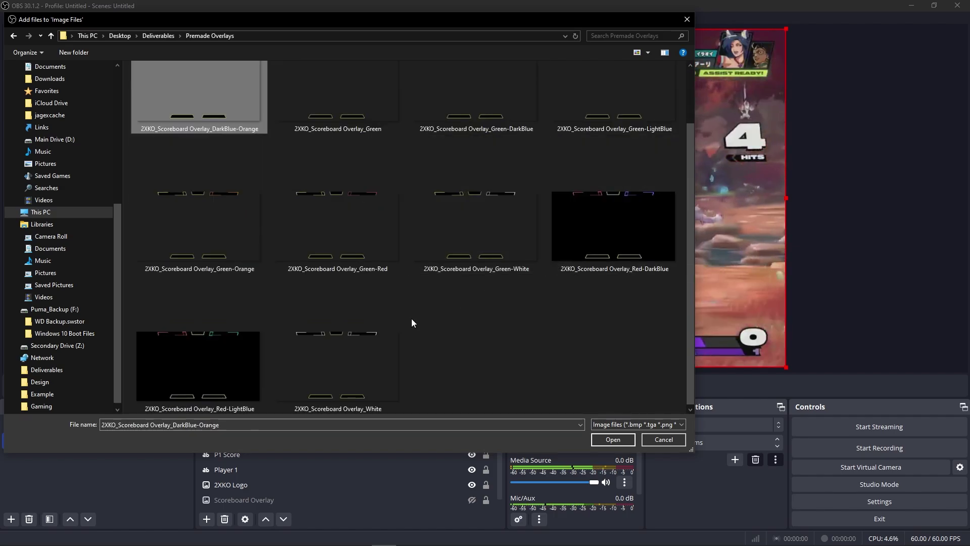
left_click(339, 361, "shift")
scroll(502, 362, "up", 1)
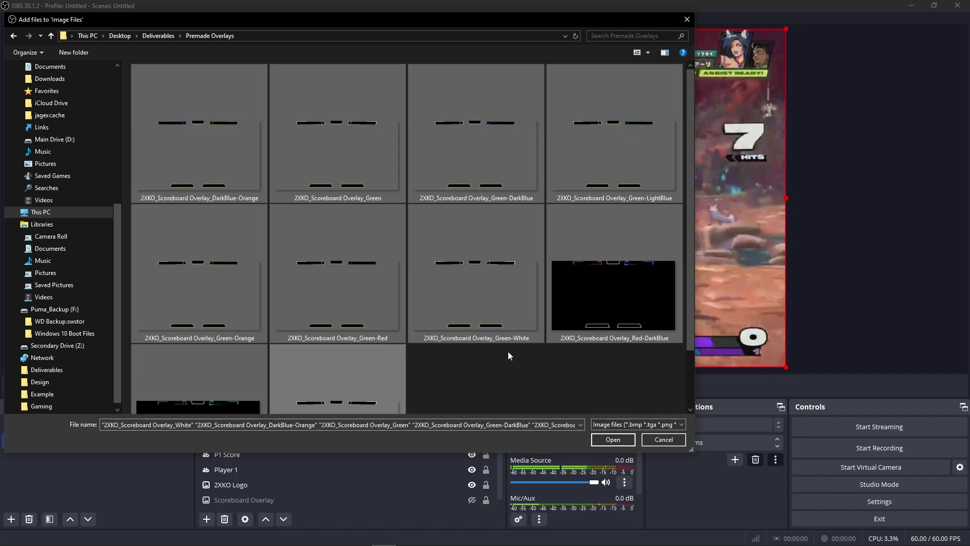
left_click(522, 372)
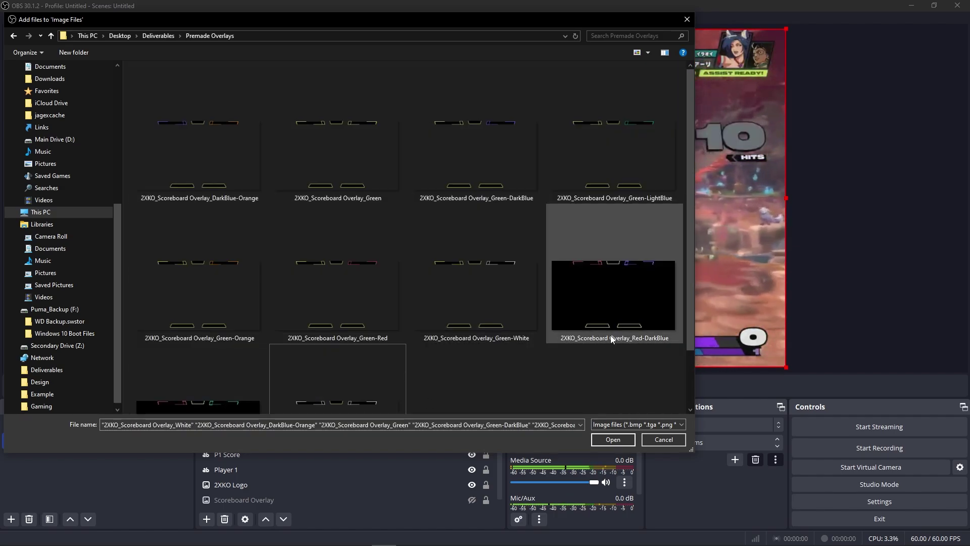
left_click(609, 299)
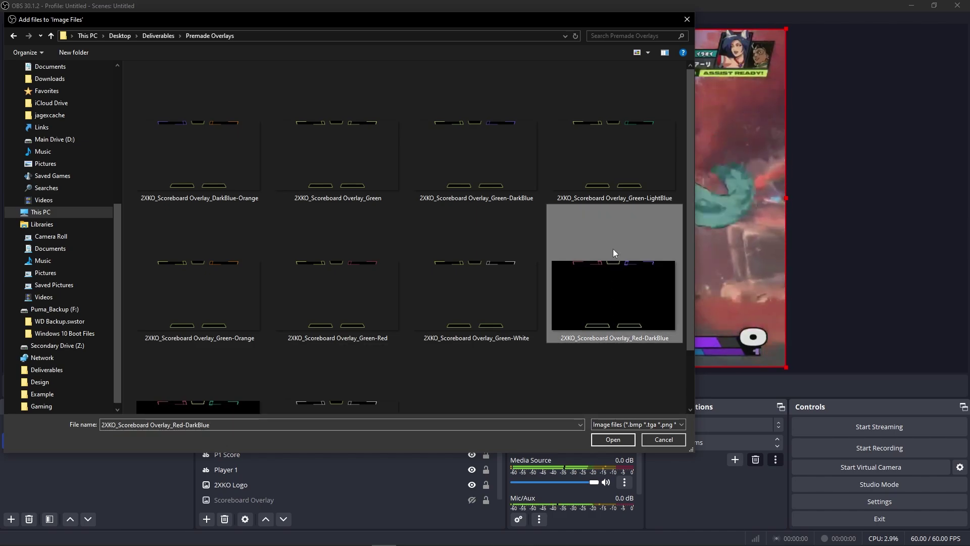
left_click(608, 150, "ctrl")
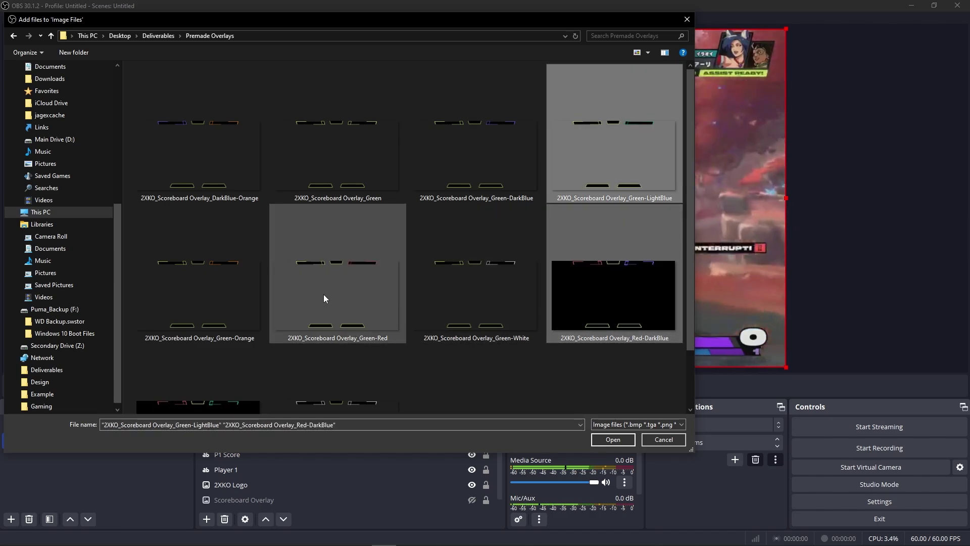
left_click(323, 298, "ctrl")
scroll(257, 348, "down", 2)
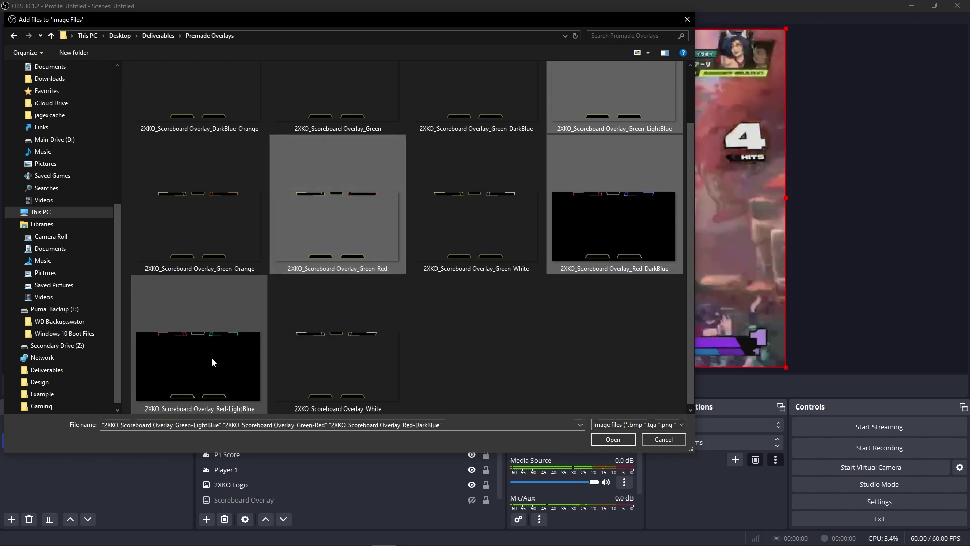
left_click(349, 361, "ctrl")
scroll(470, 336, "up", 1)
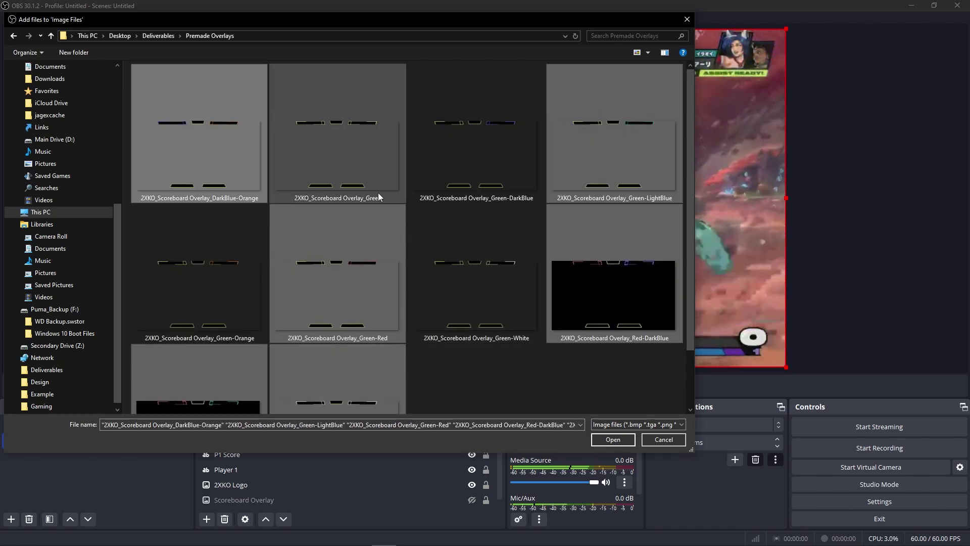
left_click(609, 438)
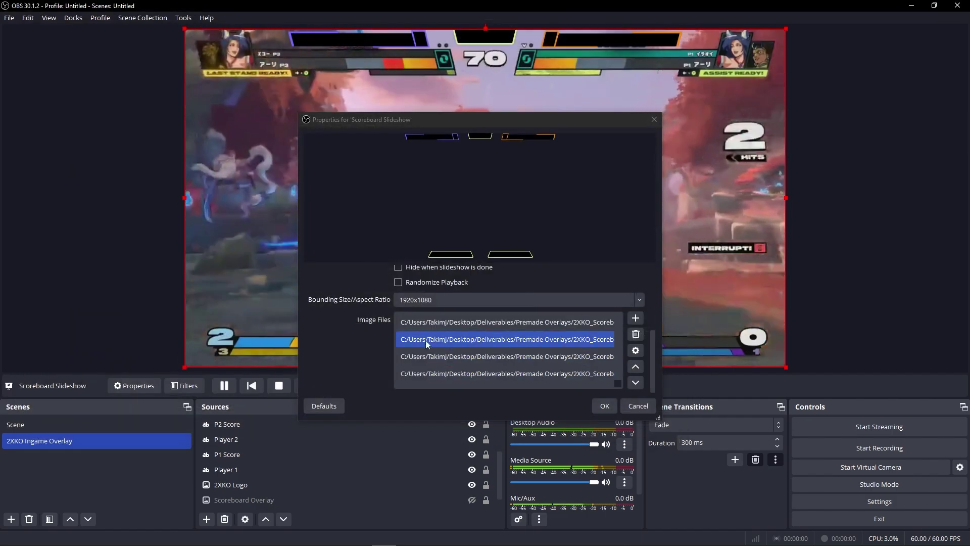
Enable Randomize Playback with 5000 ms between slides and 300 ms transition speed, then confirm
scroll(381, 332, "up", 2)
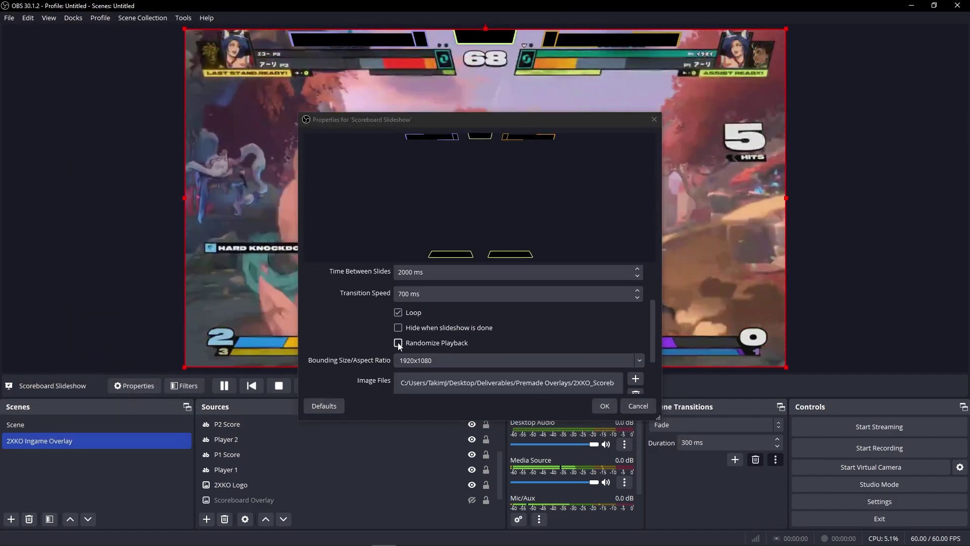
left_click(399, 342)
scroll(378, 347, "up", 1)
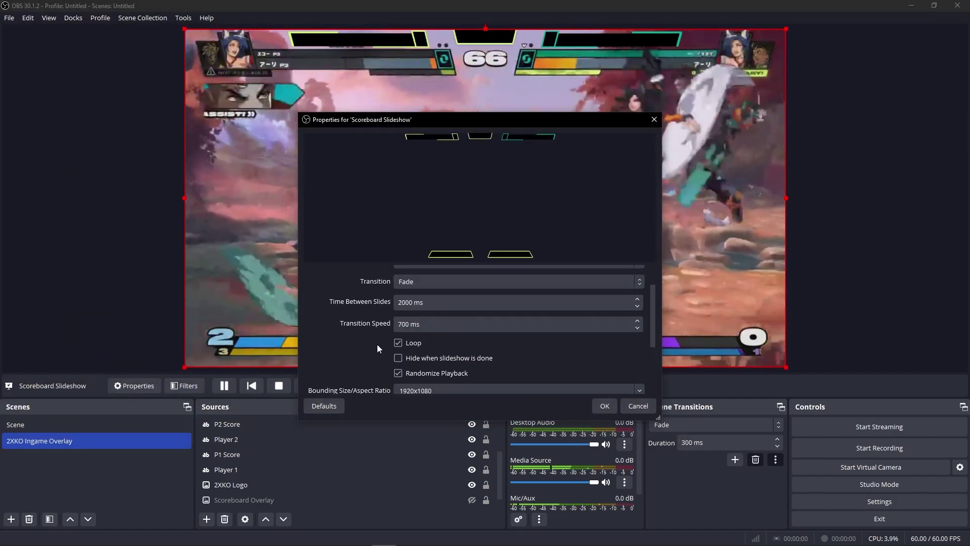
scroll(419, 333, "up", 1)
left_click_drag(422, 333, 399, 339)
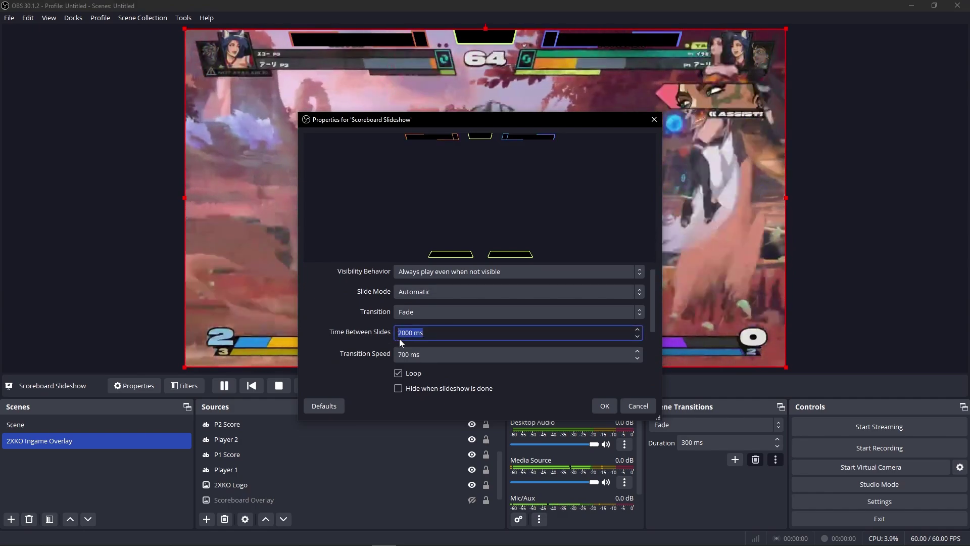
type("5000")
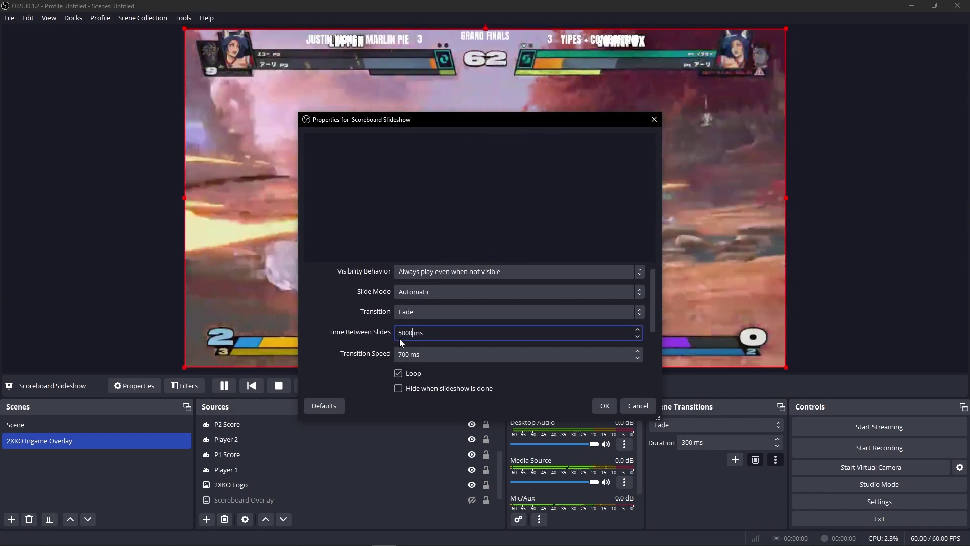
key("Tab")
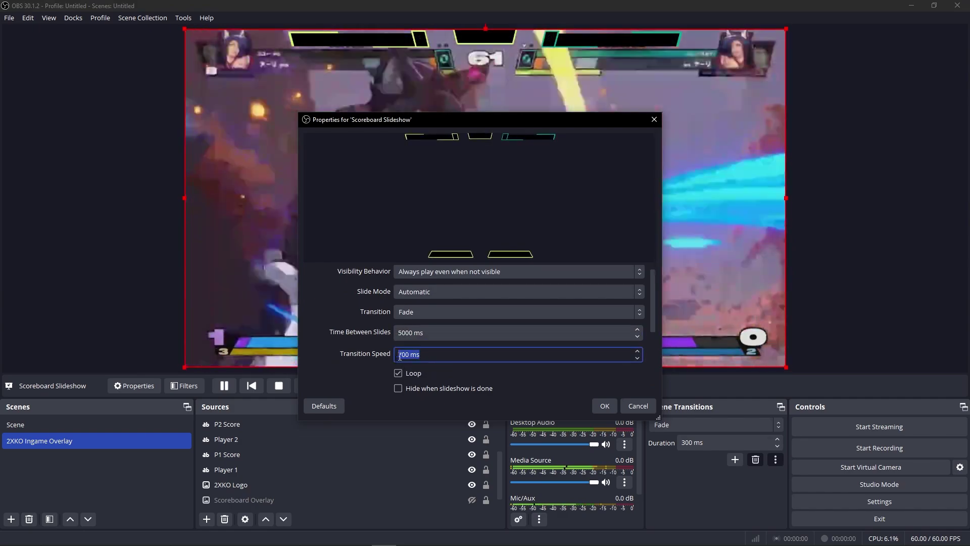
type("300")
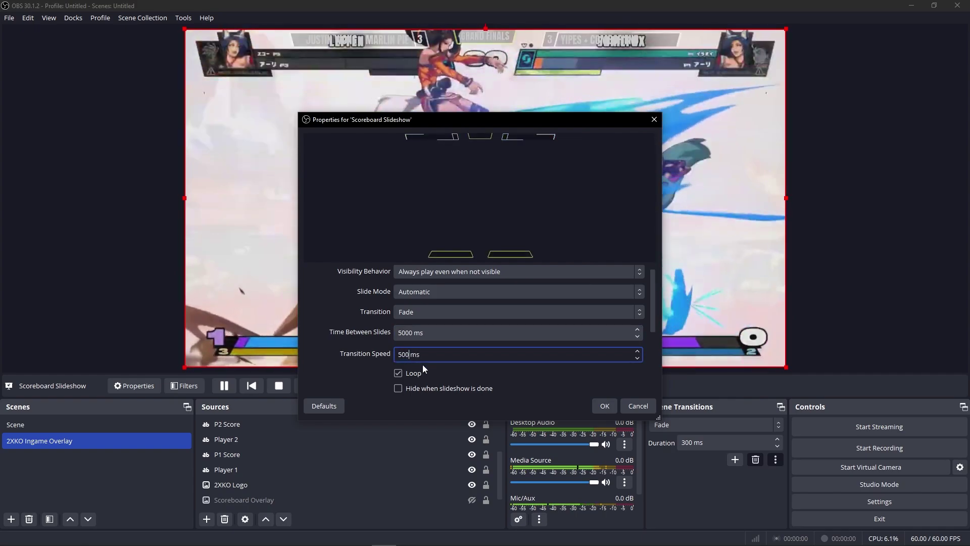
key("Return")
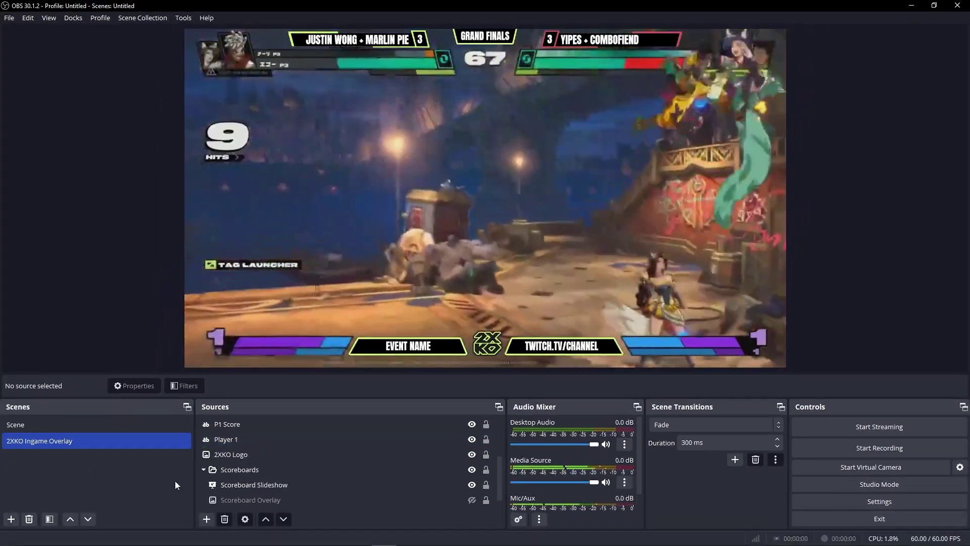
Change the Scoreboard Slideshow's time between slides to 1000 ms and apply it
left_click(250, 487)
double_click(250, 487)
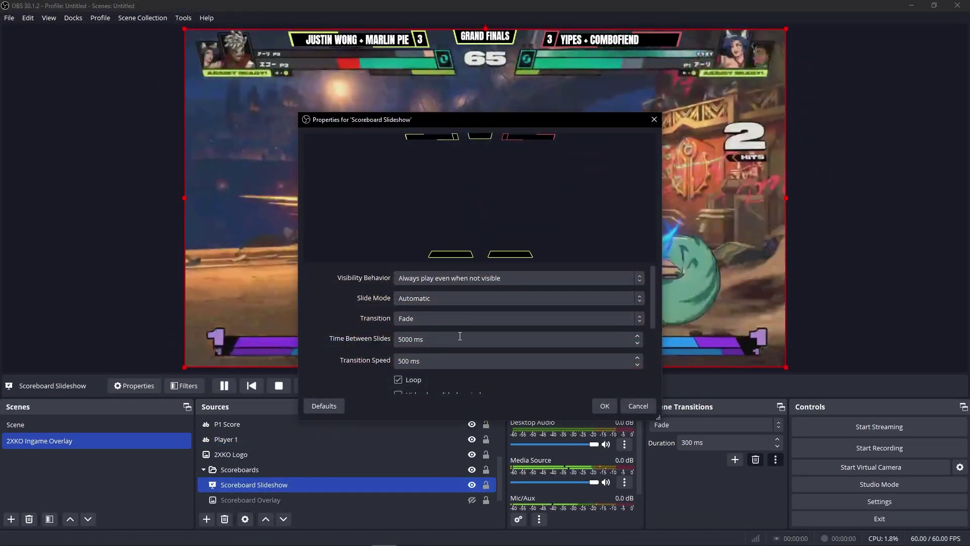
left_click(434, 398)
key("BackSpace")
type("1")
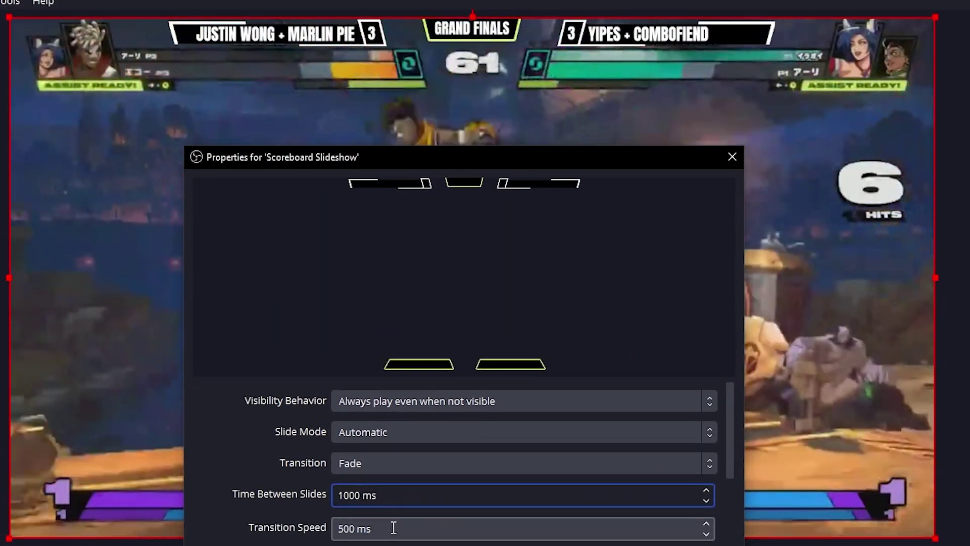
key("Return")
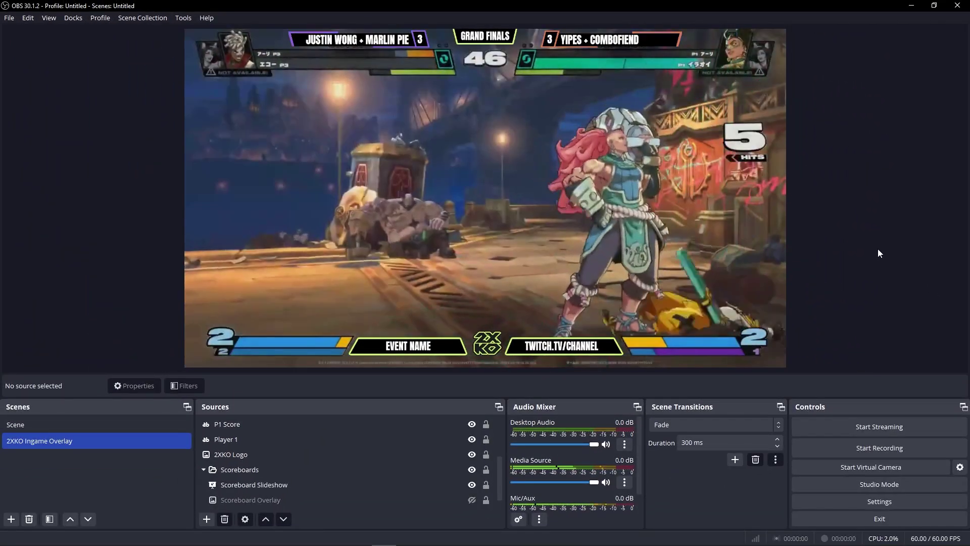
scroll(369, 468, "up", 1)
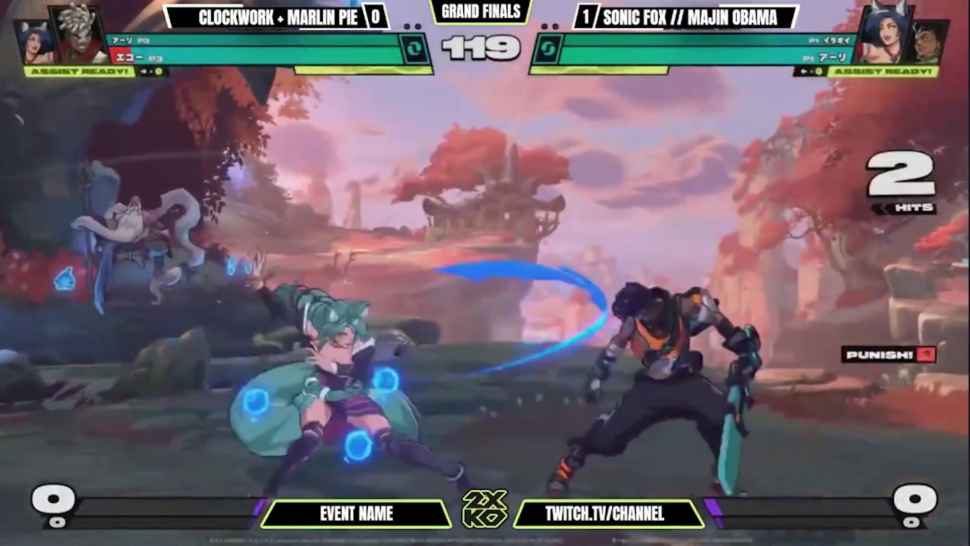